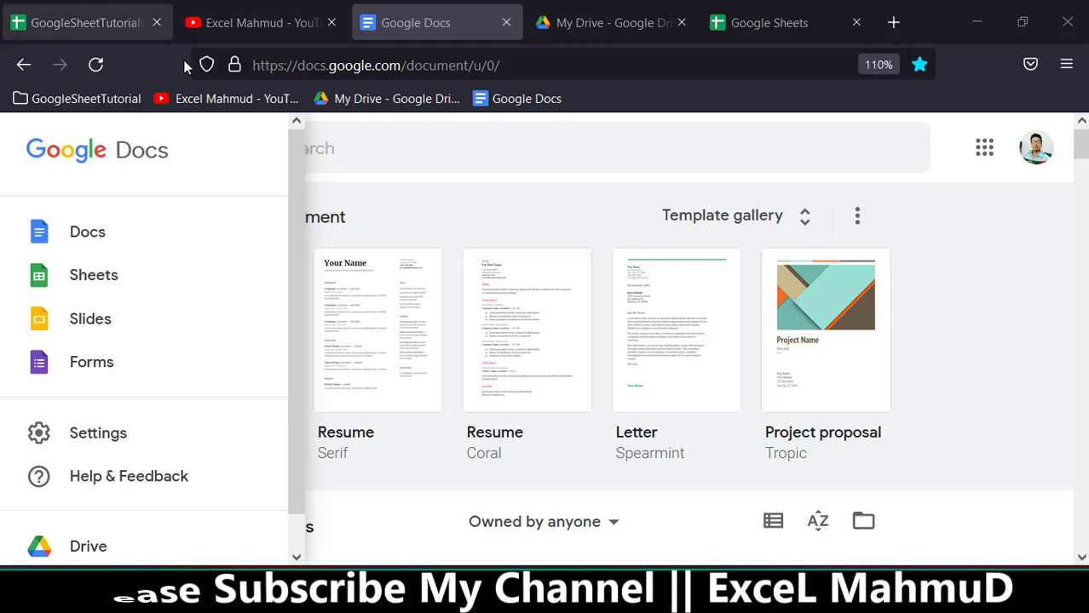
click(109, 22)
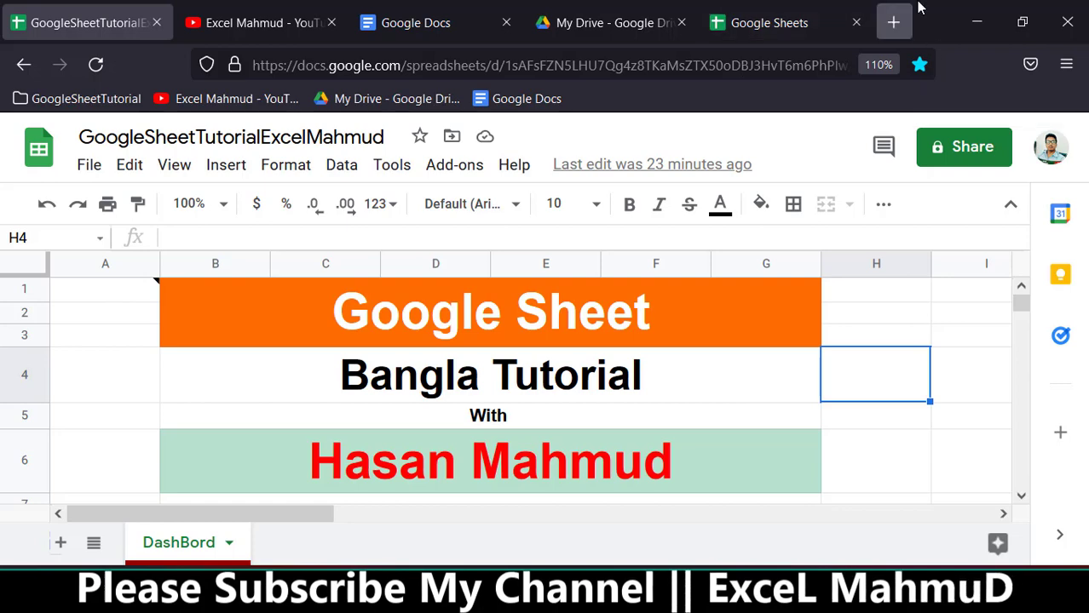
click(431, 23)
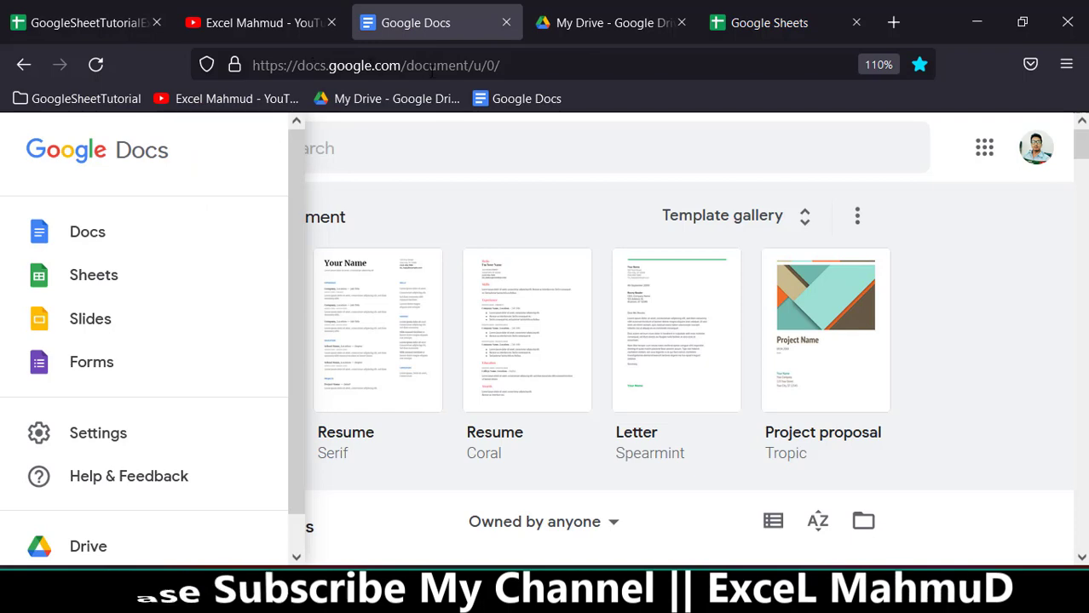
drag(432, 66, 539, 76)
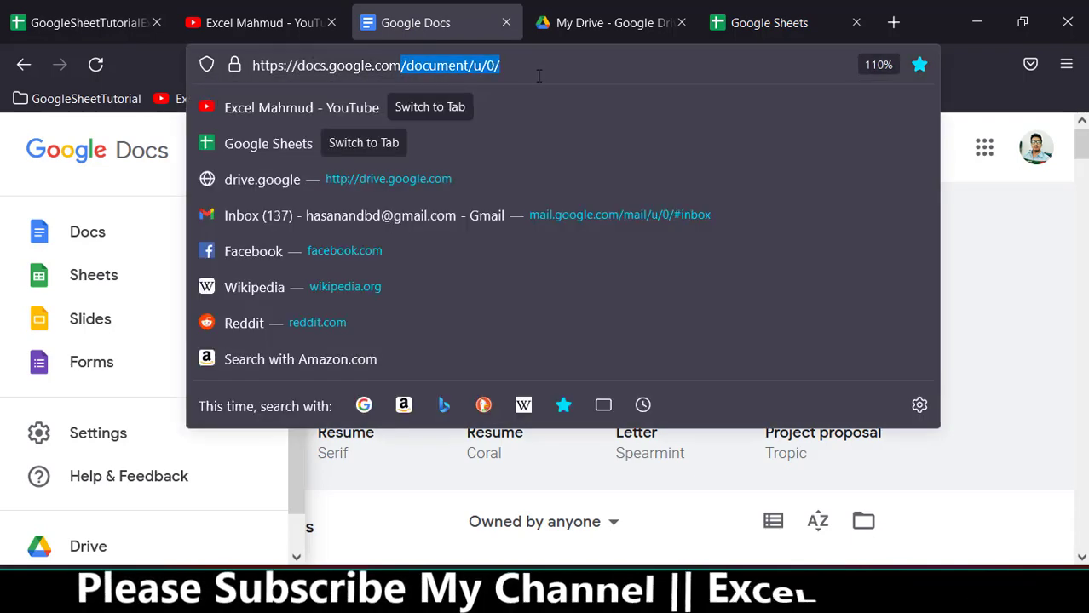
key(BackSpace)
key(Return)
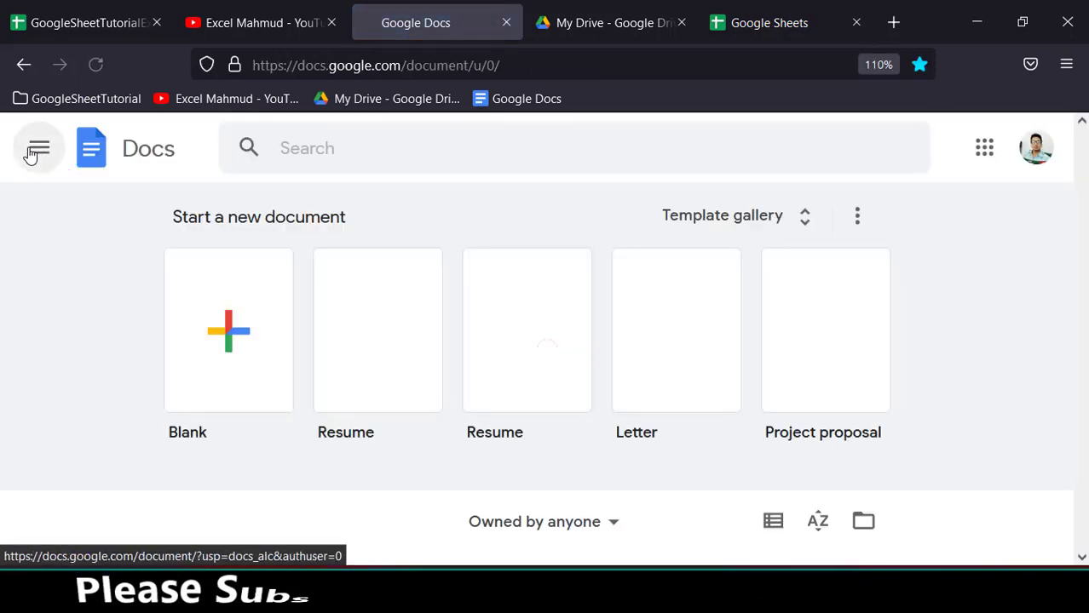
click(32, 155)
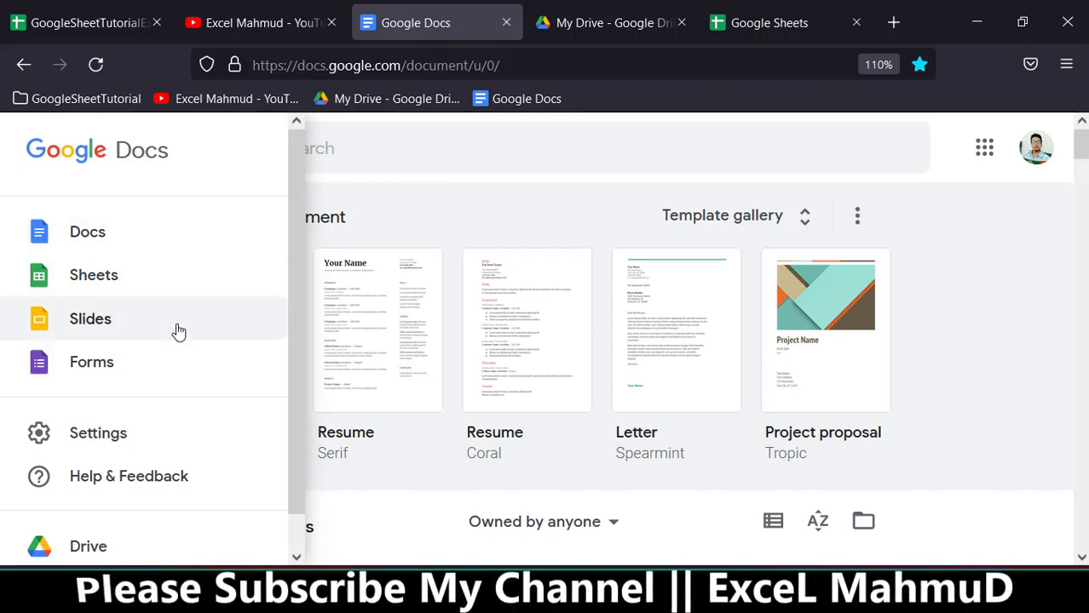
Step: From the Google Sheets home page, browse the file list and start a Blank spreadsheet
click(86, 288)
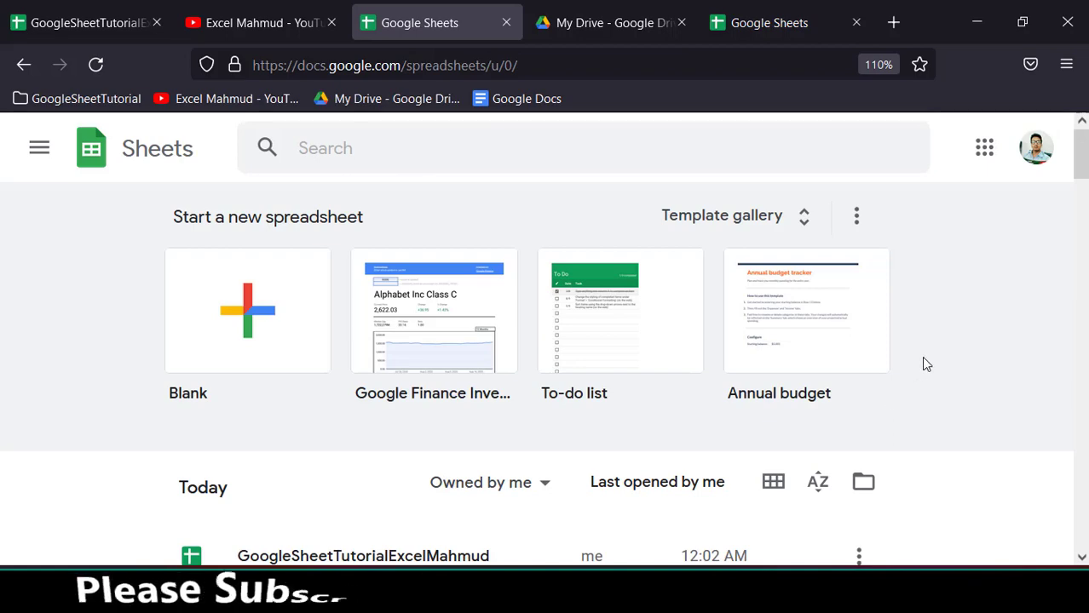
scroll(923, 365, down, 3)
scroll(924, 375, down, 1)
scroll(852, 392, up, 4)
scroll(563, 409, down, 6)
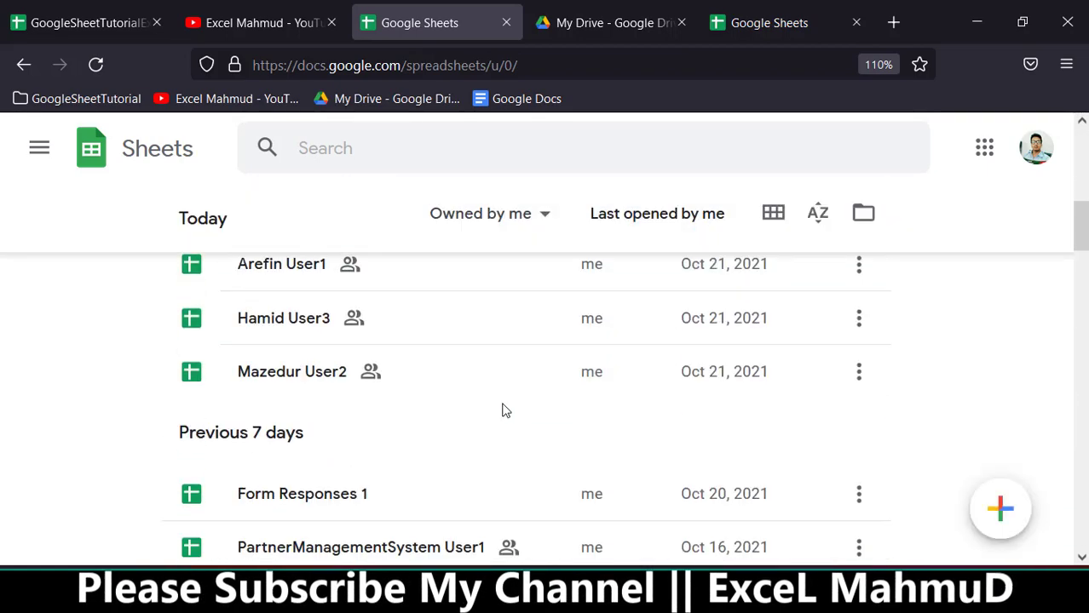
scroll(501, 409, down, 5)
scroll(499, 409, up, 4)
scroll(499, 409, up, 5)
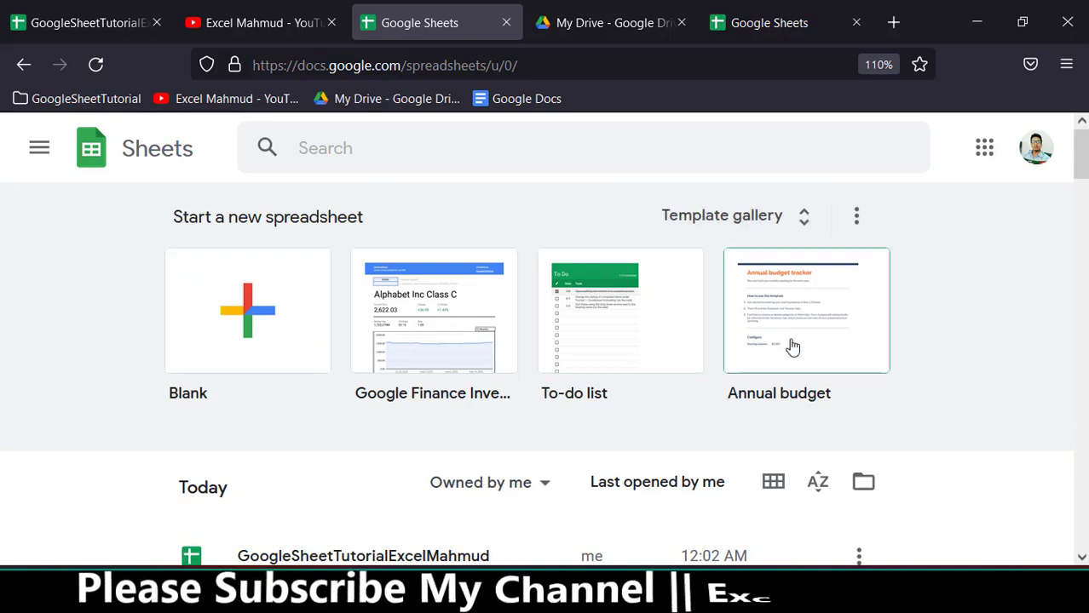
click(247, 317)
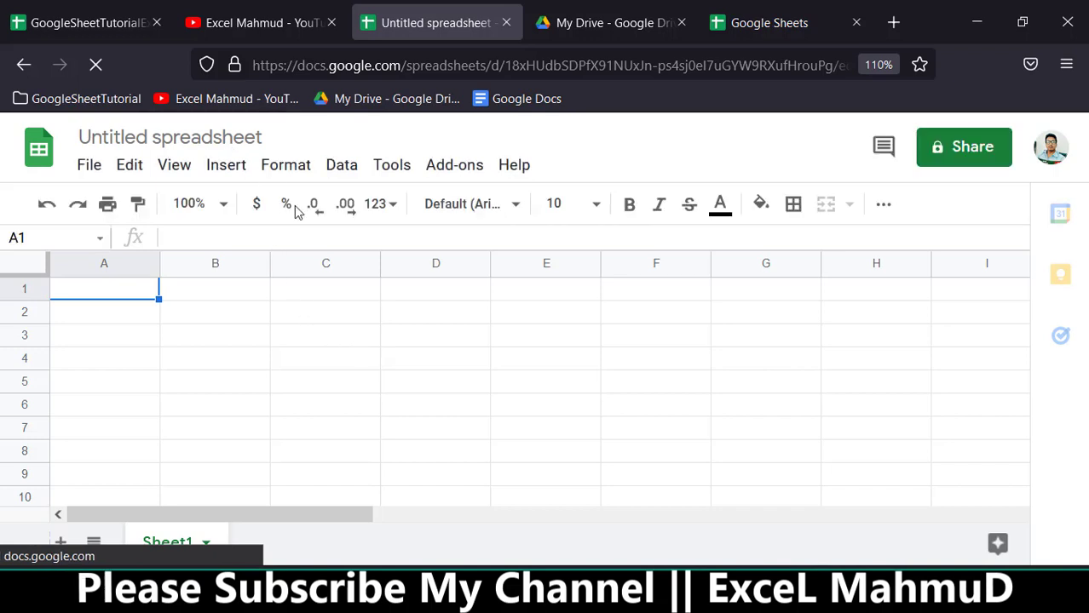
Step: In My Drive, create a blank spreadsheet from the New > Google Sheets menu
click(595, 26)
click(67, 220)
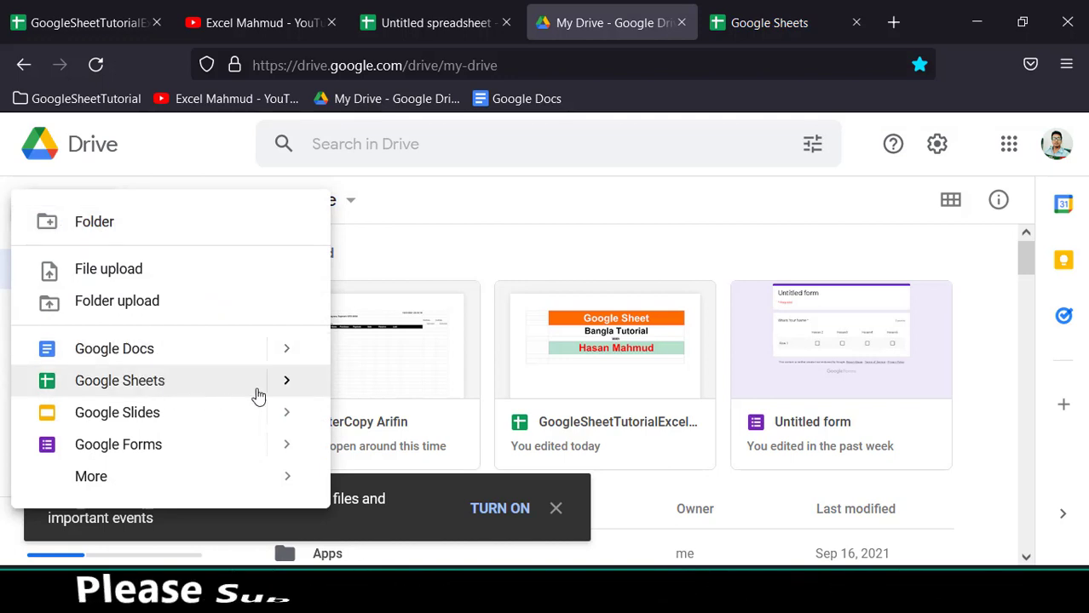
mouse_move(119, 381)
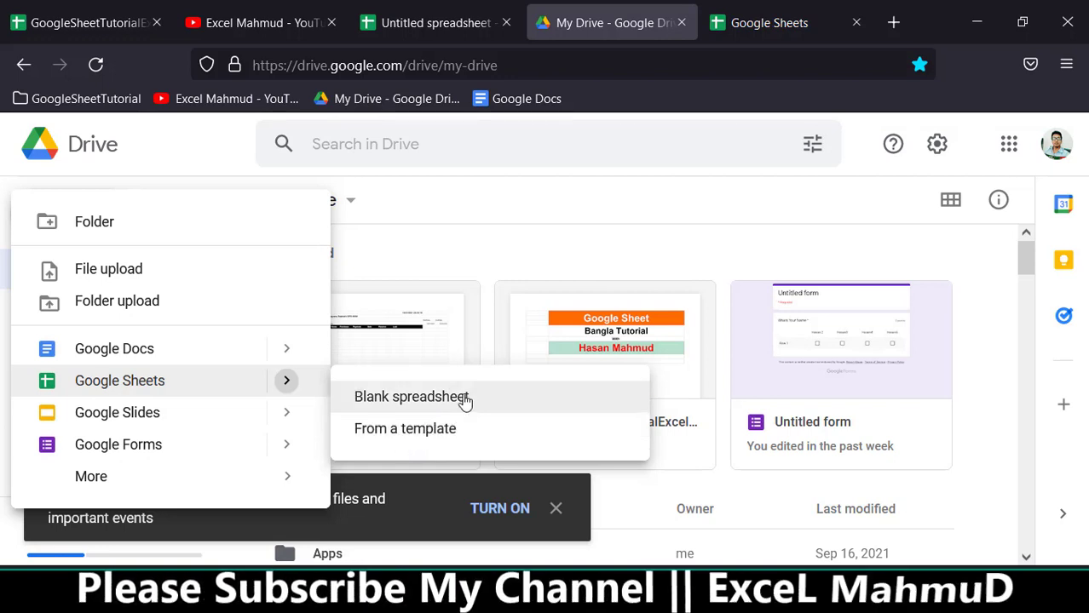
click(420, 398)
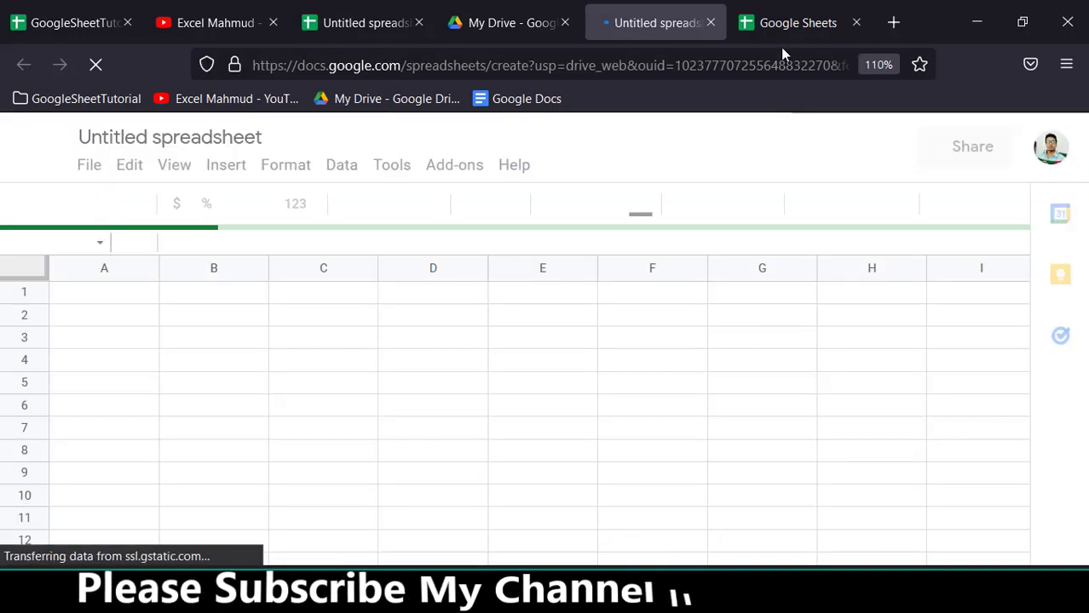
Step: Return to the Google Sheets home page and scroll through its file list
click(779, 27)
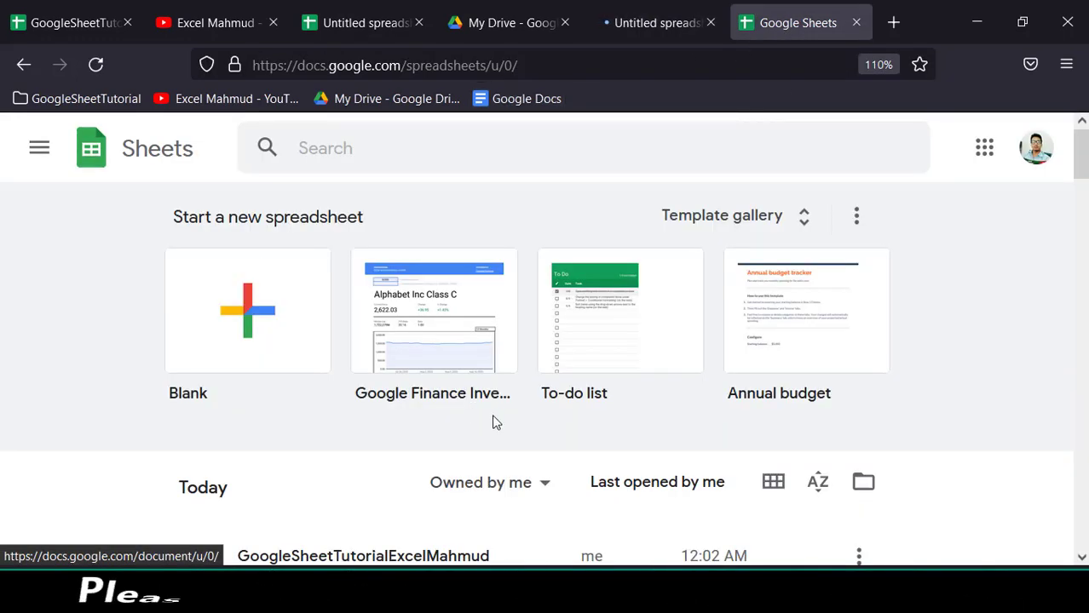
scroll(645, 439, down, 3)
scroll(550, 298, up, 3)
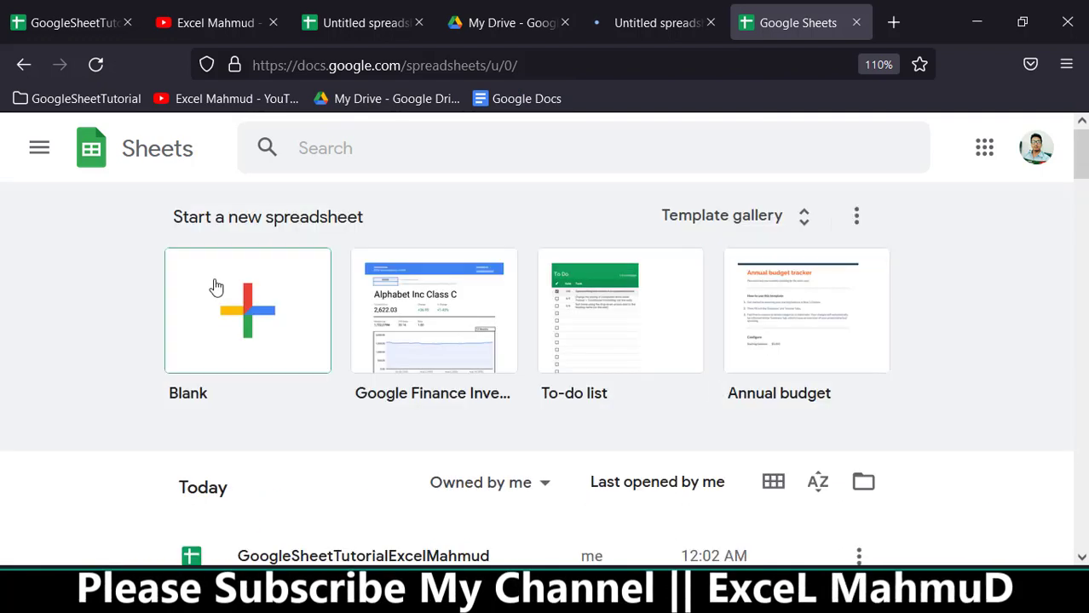
Step: Start another blank spreadsheet and title it 'Class 12'
click(255, 320)
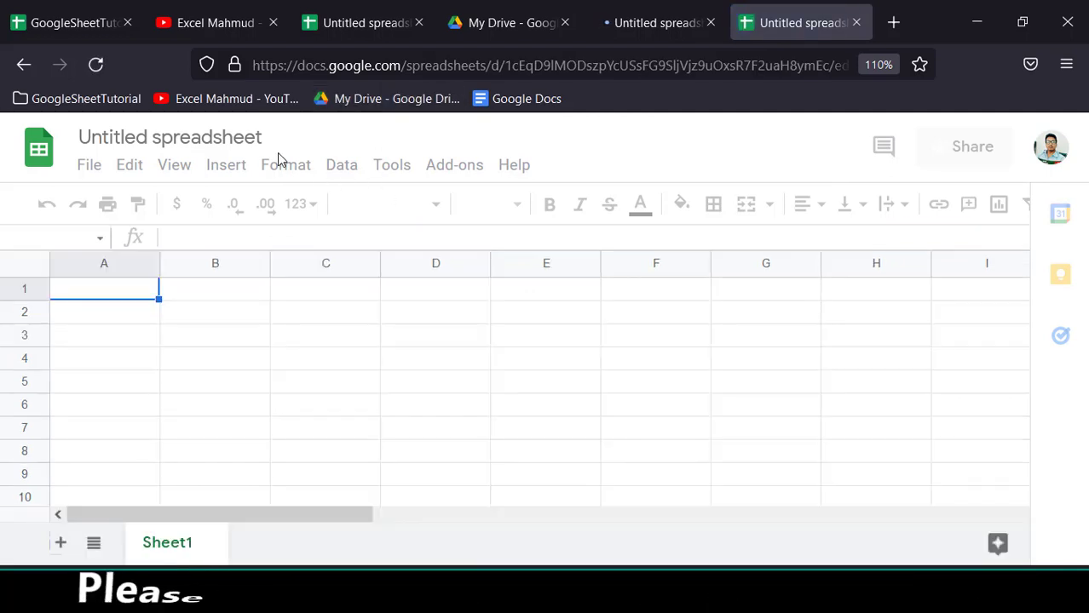
click(202, 136)
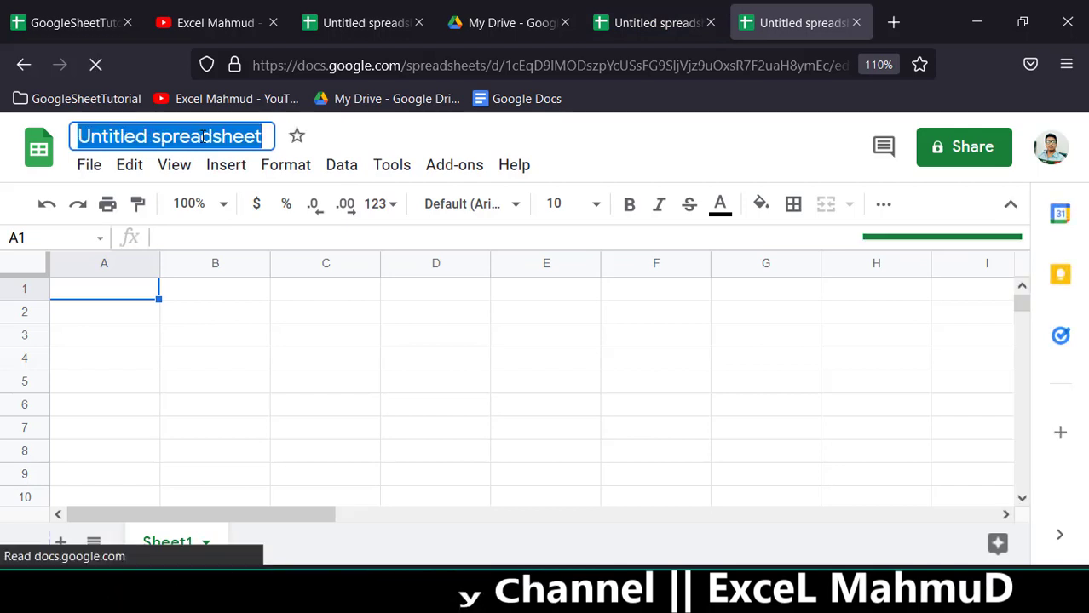
text(Class 1)
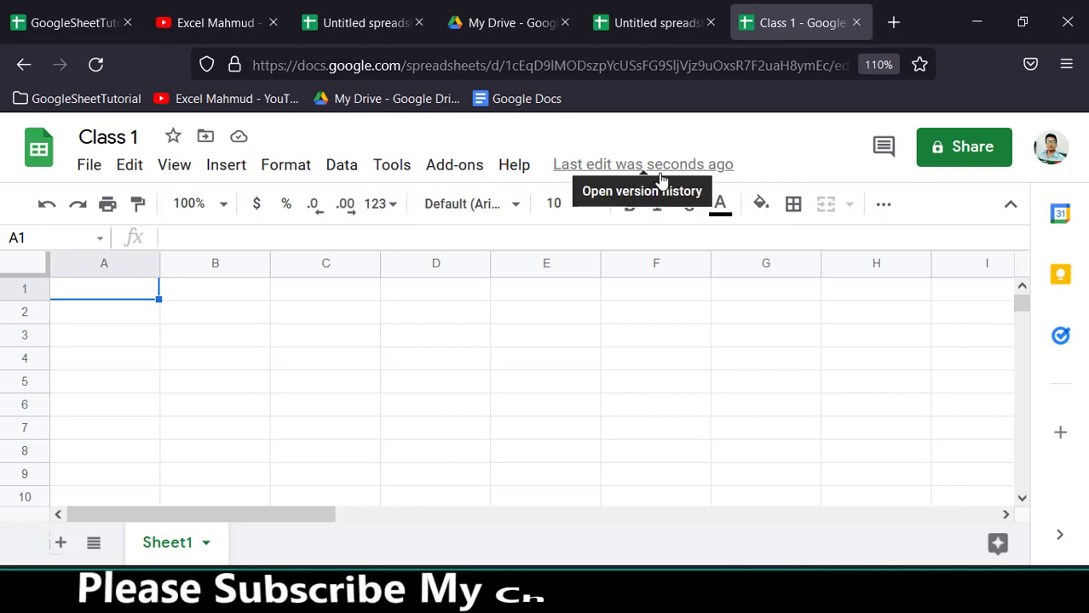
click(143, 137)
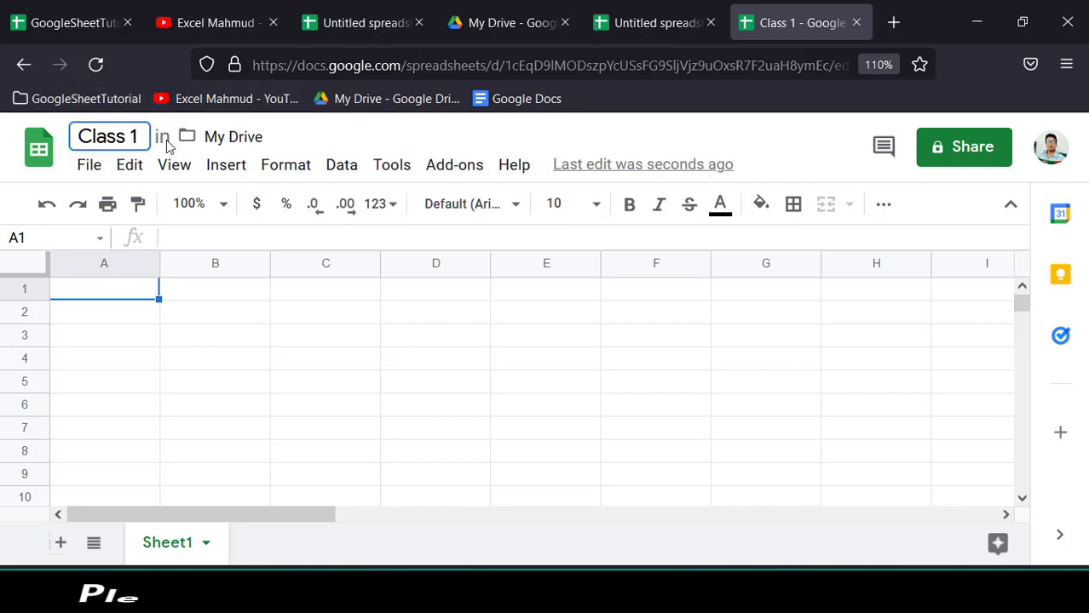
text(2)
key(Return)
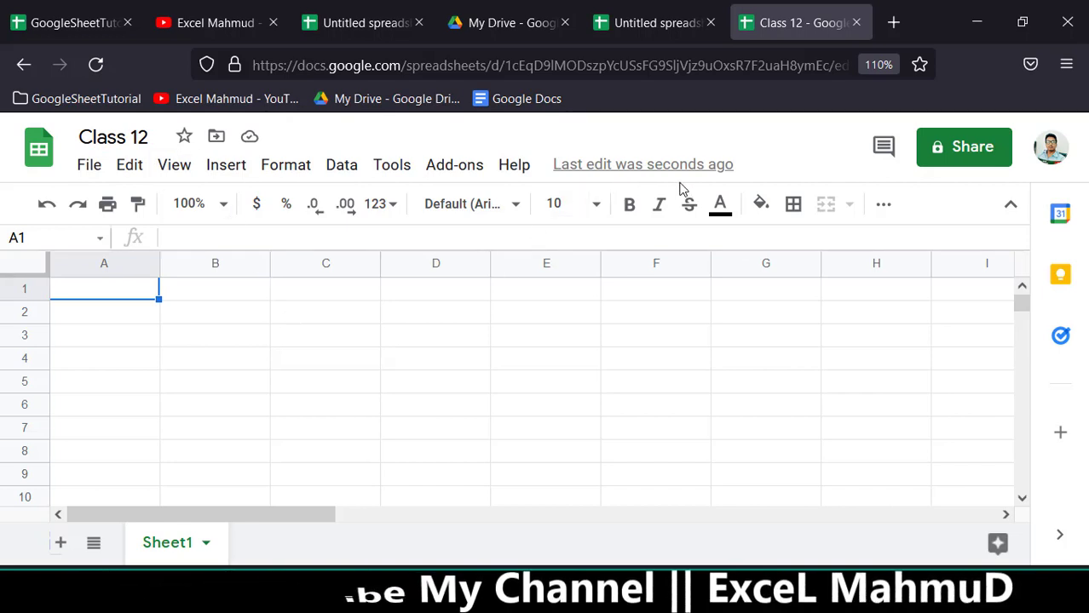
Step: Move Class 12 into a newly created My Drive folder named OnlineClass
click(217, 139)
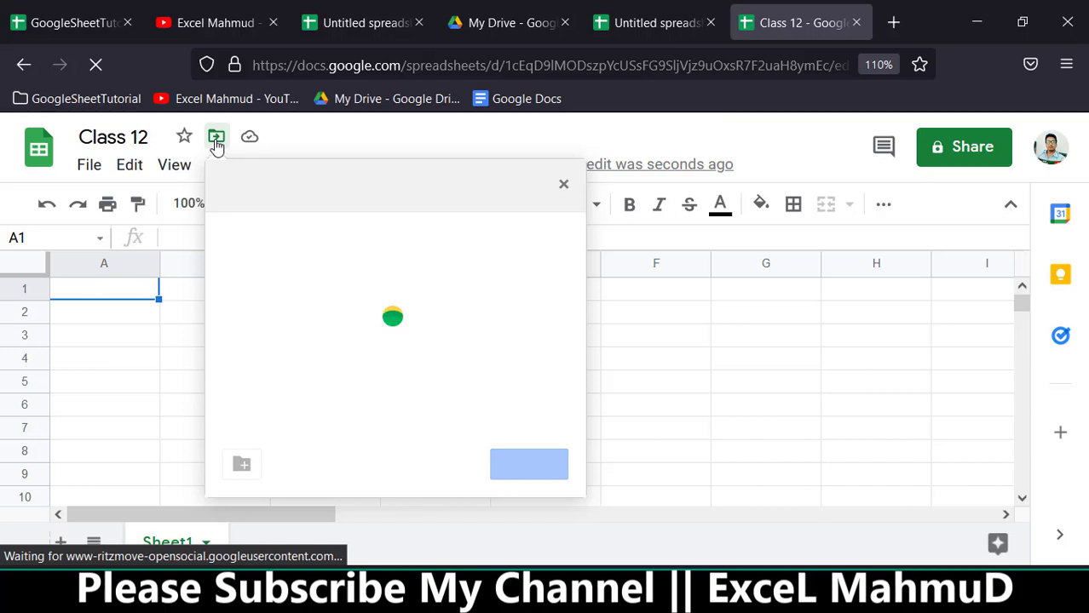
click(239, 465)
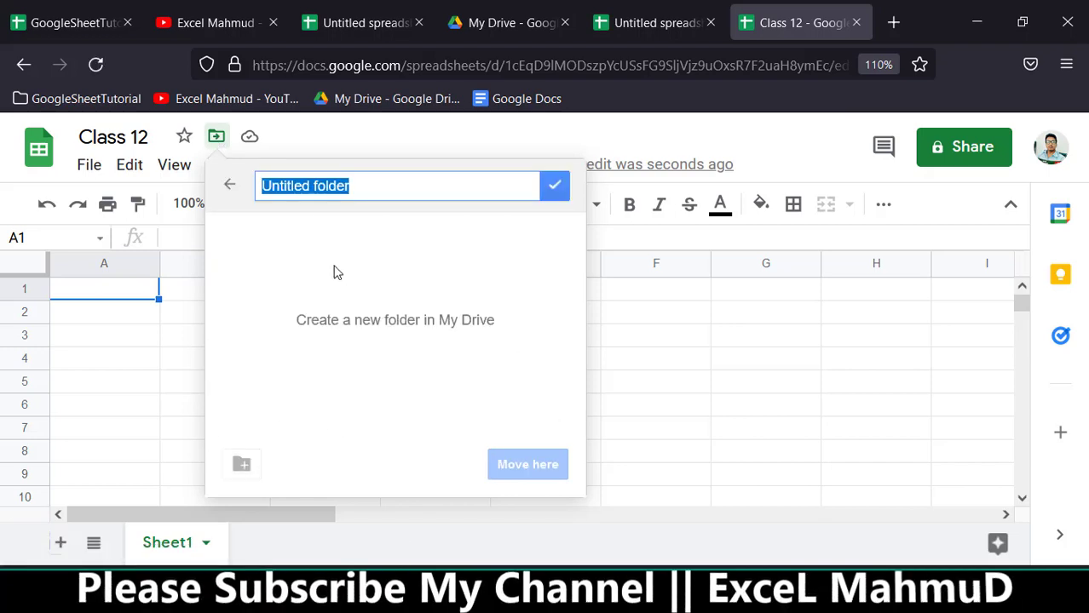
text(OnlineC)
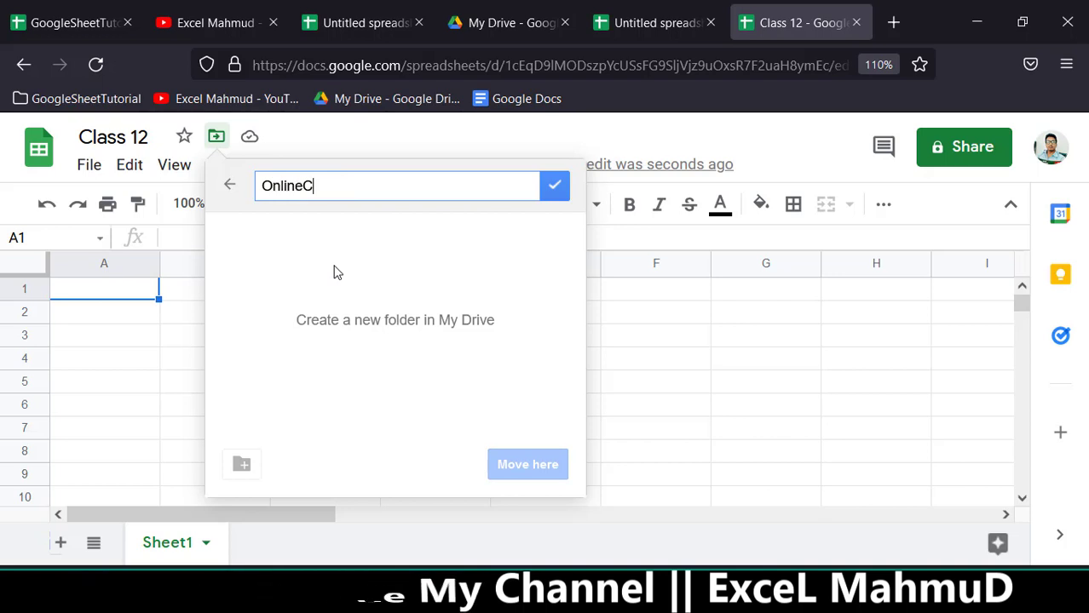
text(lass)
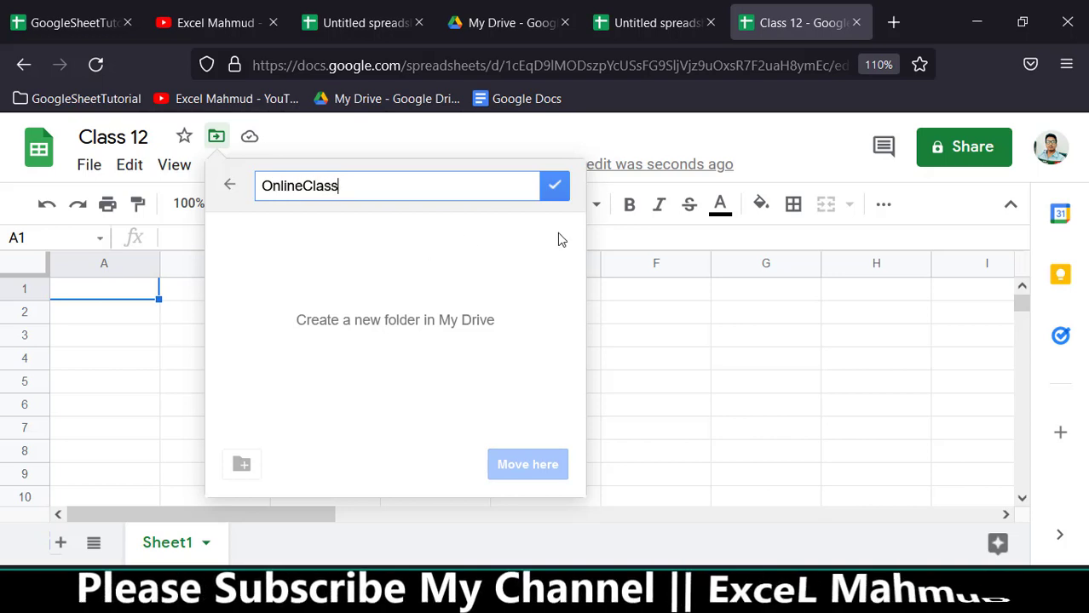
click(558, 189)
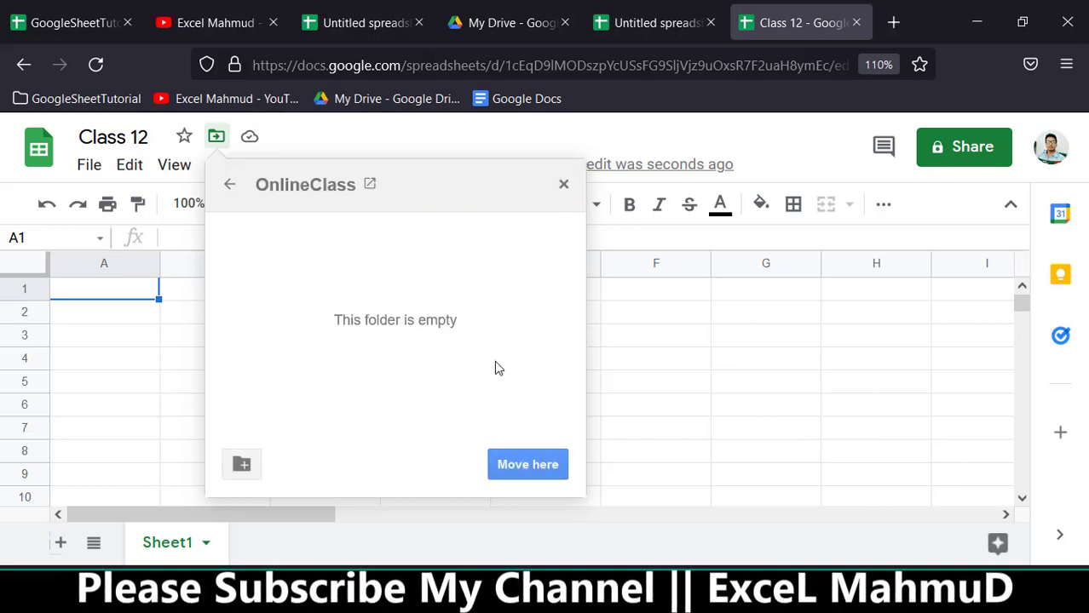
click(527, 467)
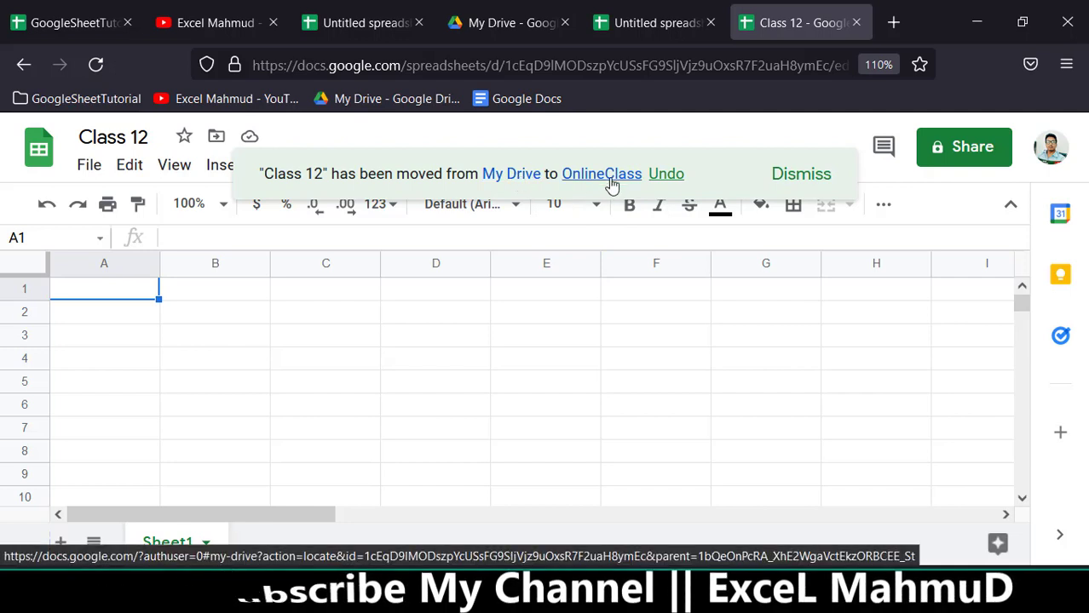
Step: Open My Drive, enter the OnlineClass folder, and dismiss the notifications prompt
click(528, 179)
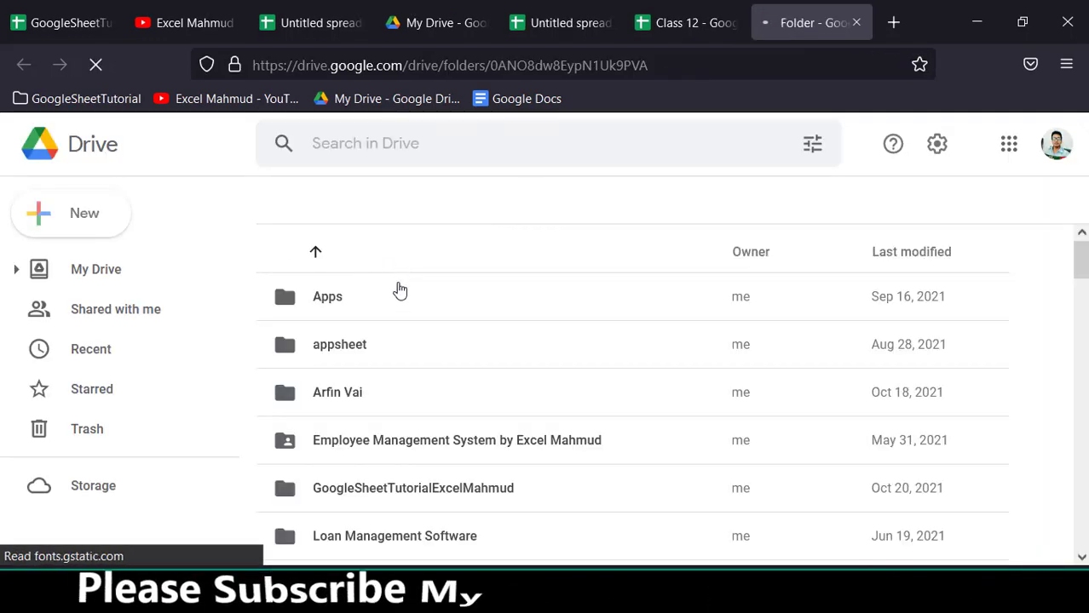
scroll(388, 419, down, 4)
scroll(396, 443, down, 2)
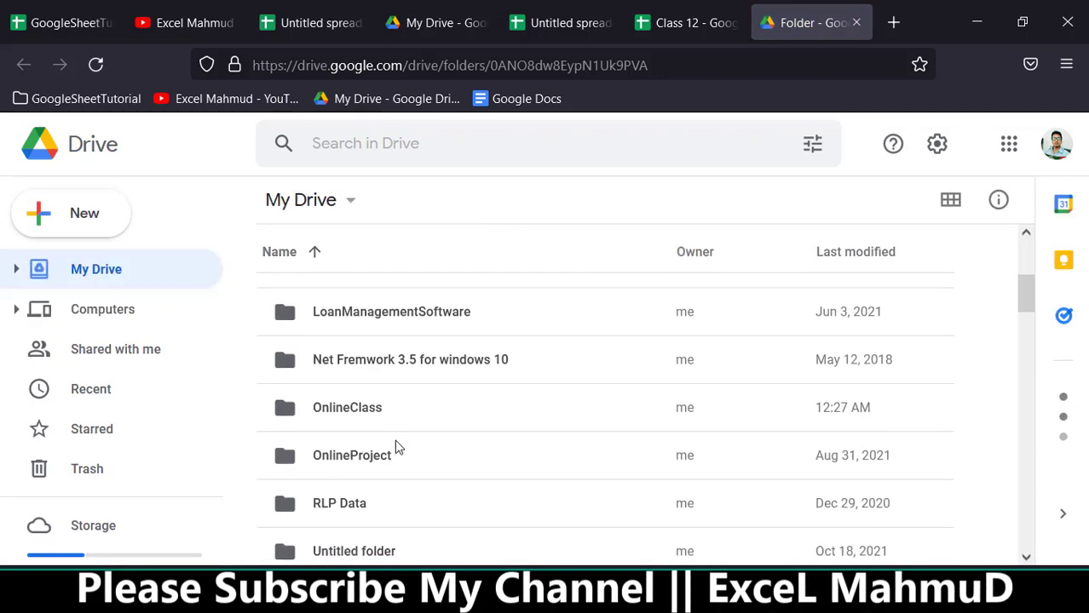
scroll(369, 426, down, 4)
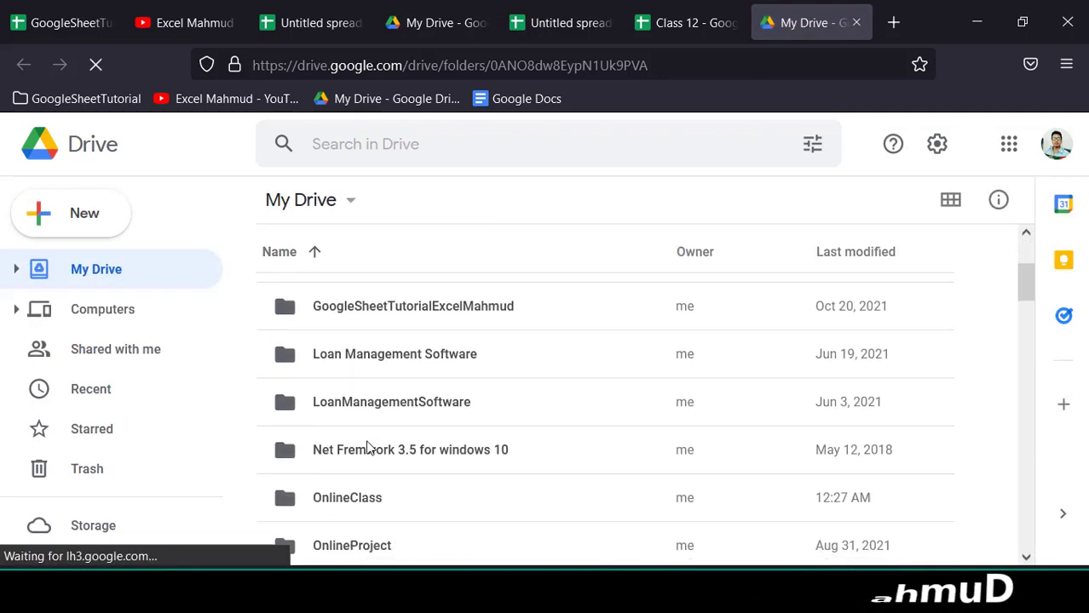
double_click(365, 501)
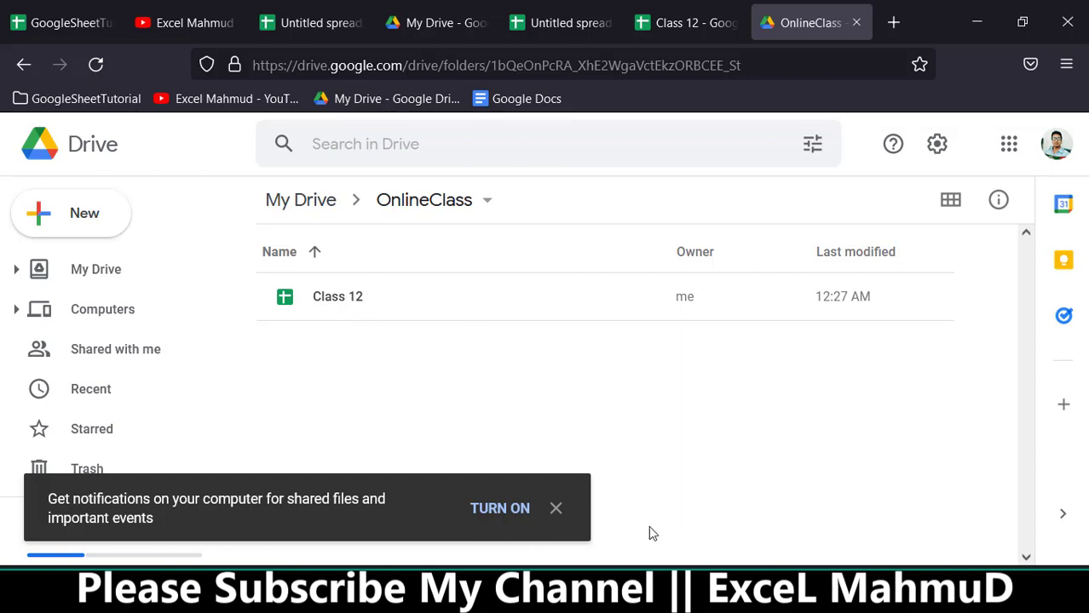
click(555, 509)
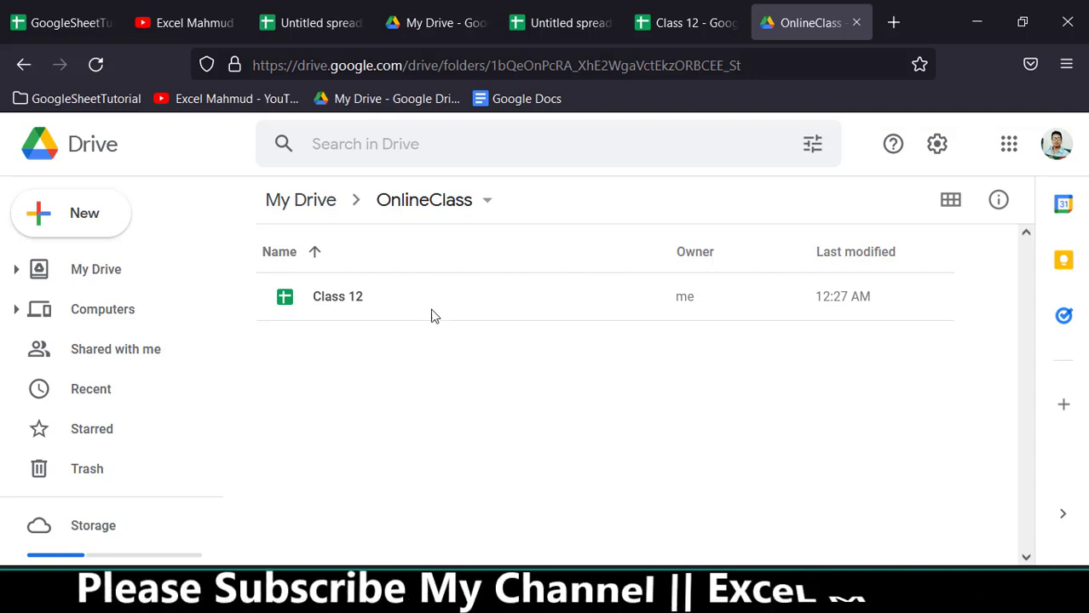
Step: Return to the spreadsheet, check its OnlineClass folder location, and click cells B3 and A1
click(668, 17)
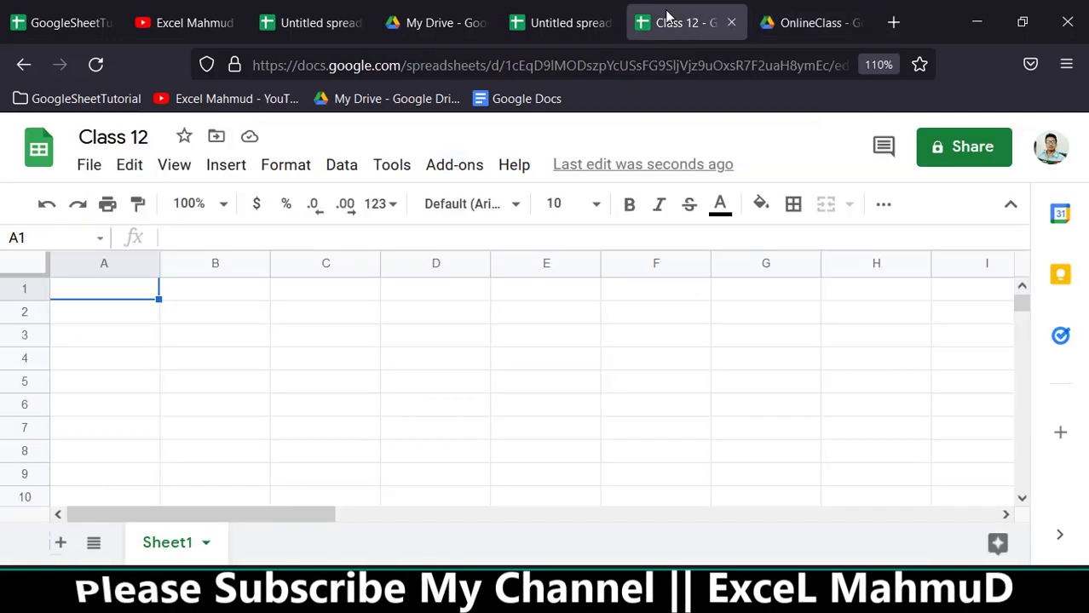
click(145, 143)
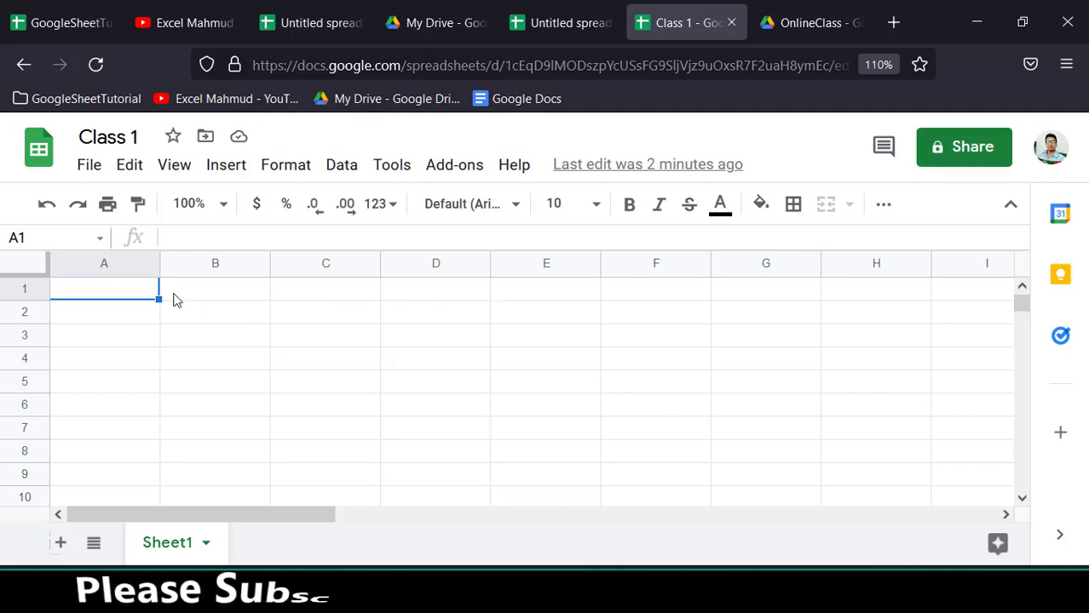
click(217, 335)
click(93, 294)
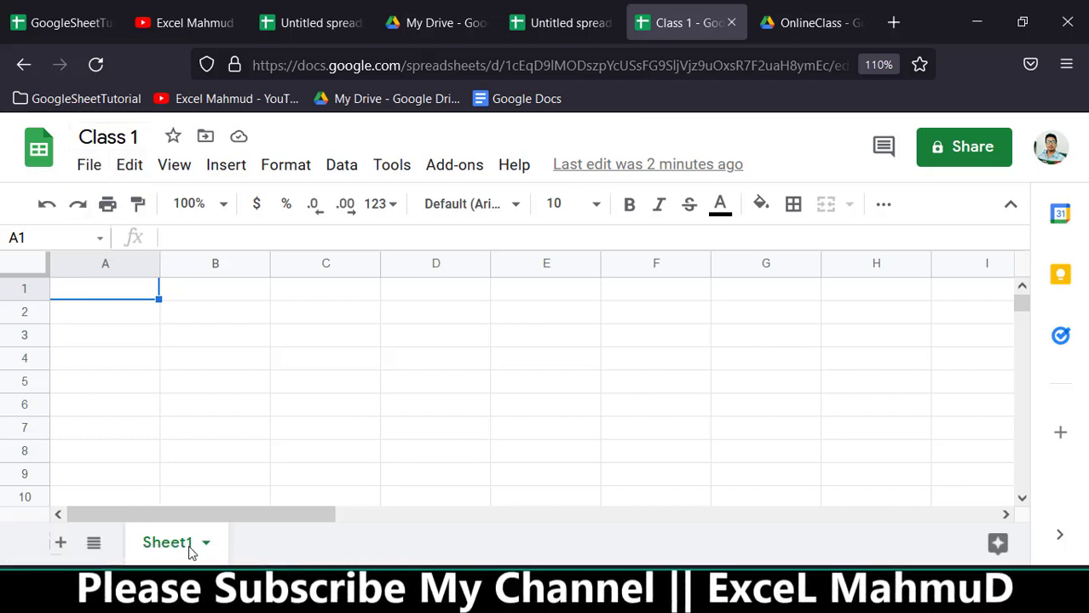
Step: Add two new sheets, Sheet2 and Sheet3, to the spreadsheet
click(324, 380)
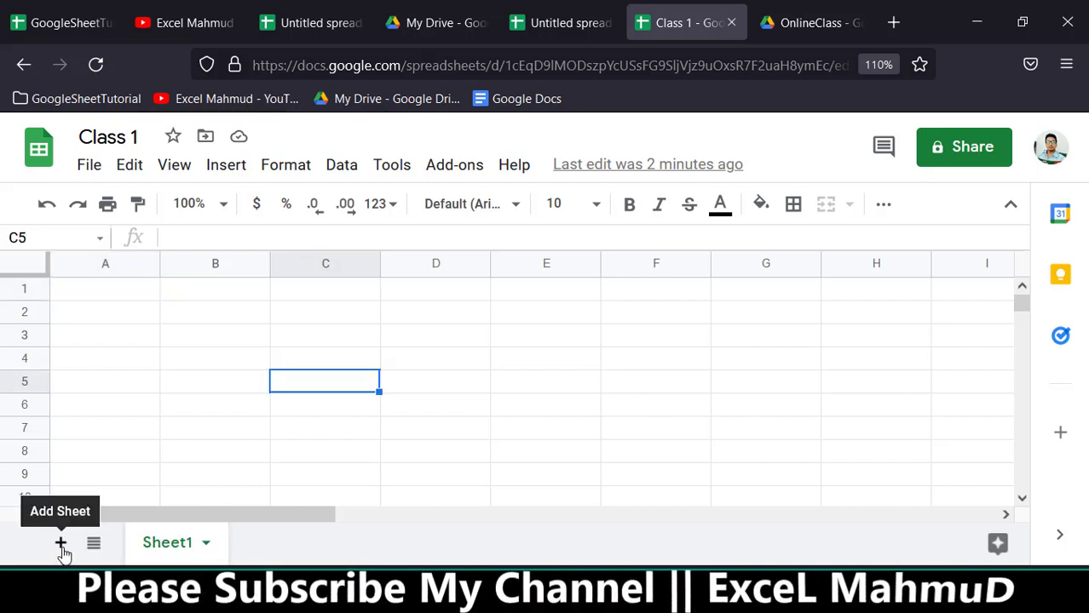
click(62, 545)
click(61, 545)
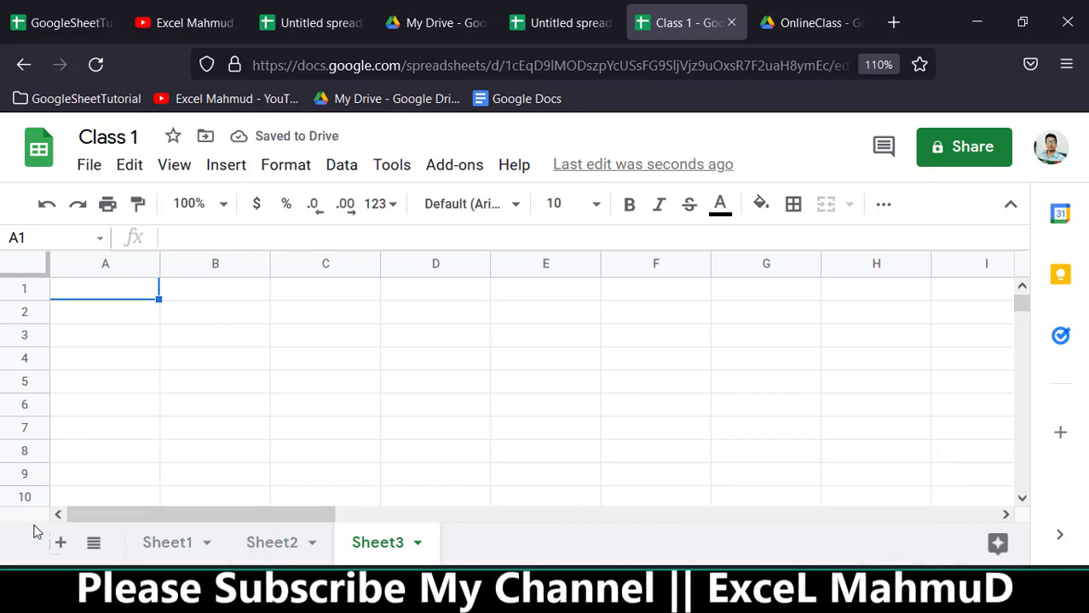
Step: Rename the Sheet2 tab to the channel's name
click(277, 553)
double_click(275, 550)
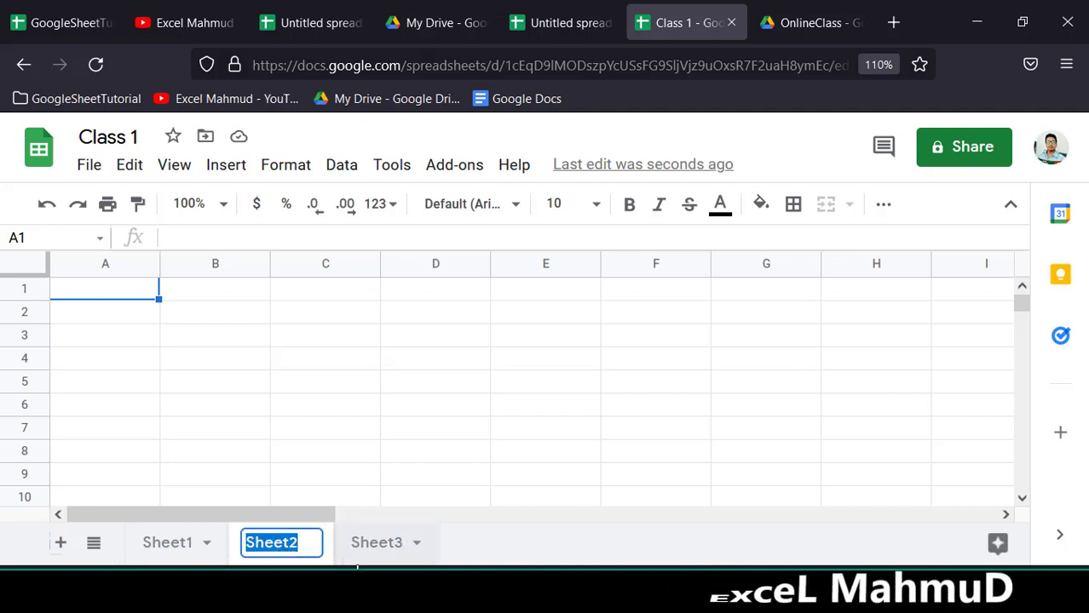
text(S)
key(BackSpace)
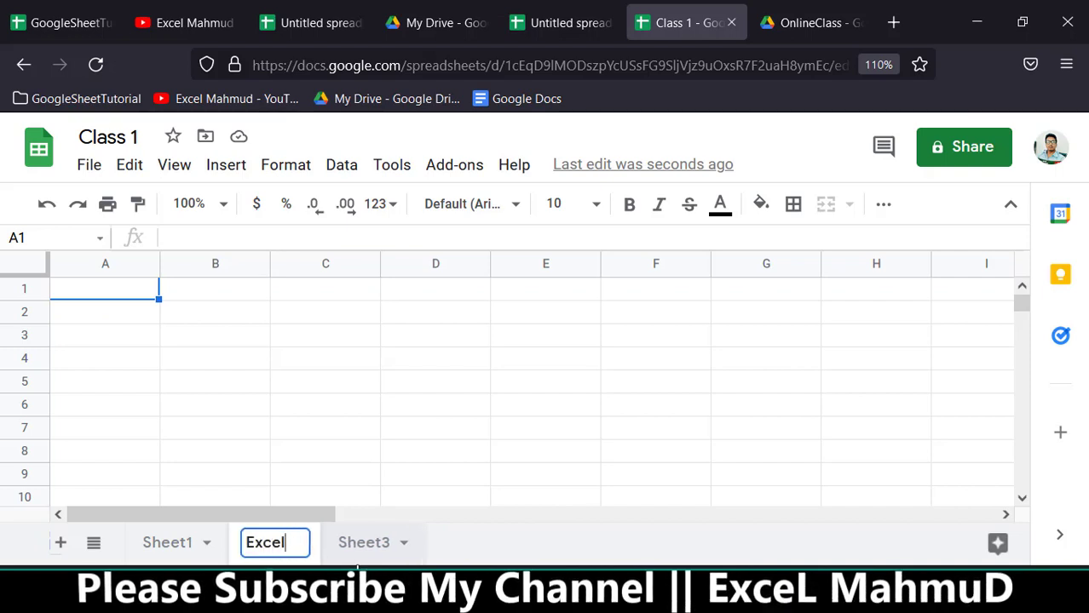
text(Mahmud)
key(Return)
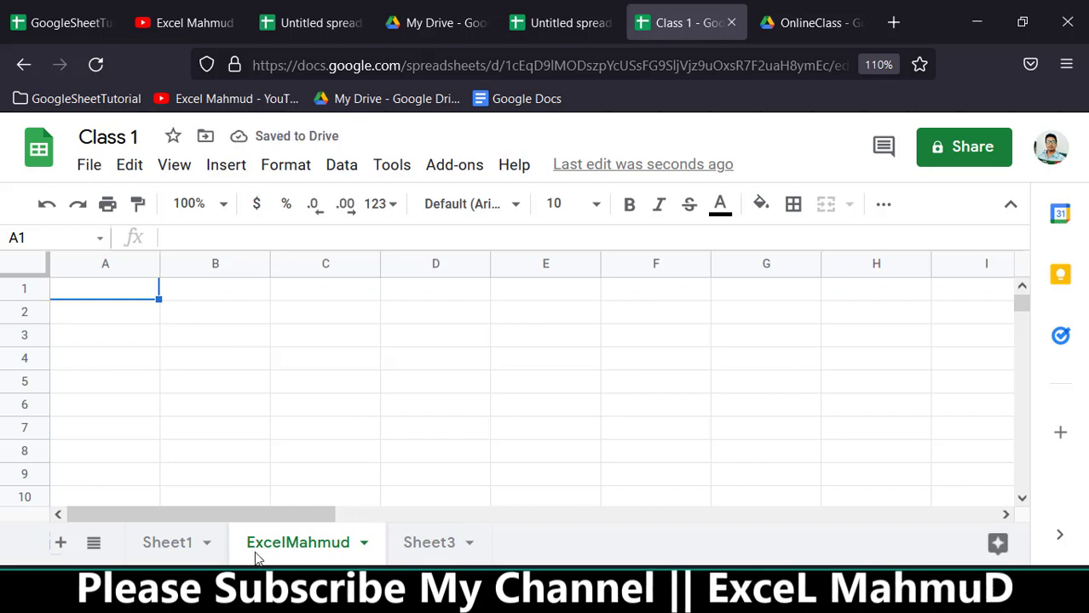
Step: Colour the renamed second sheet's tab dark red
right_click(296, 550)
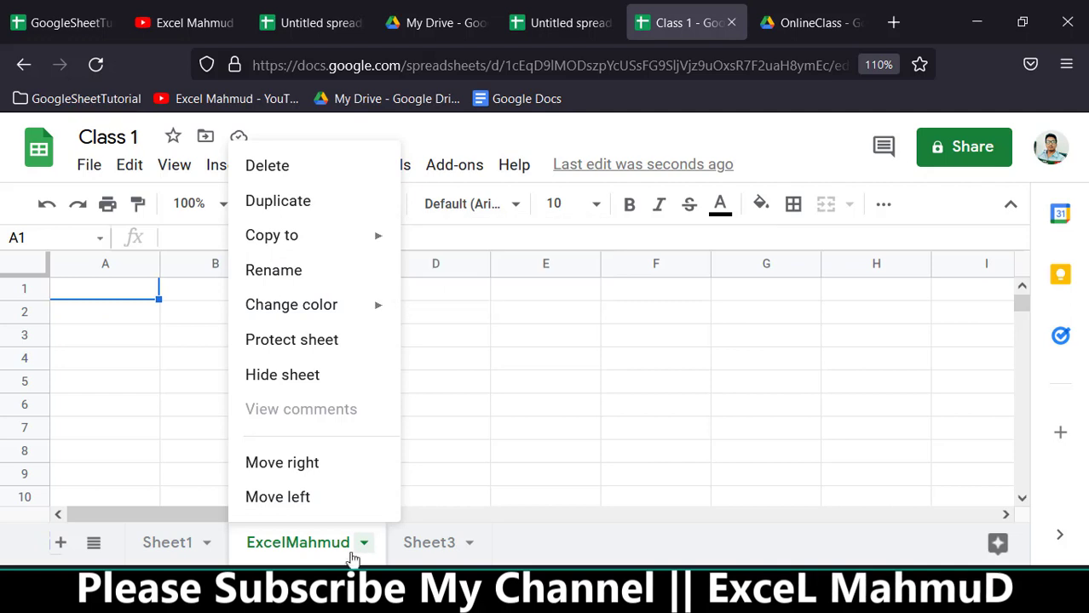
click(317, 549)
right_click(317, 548)
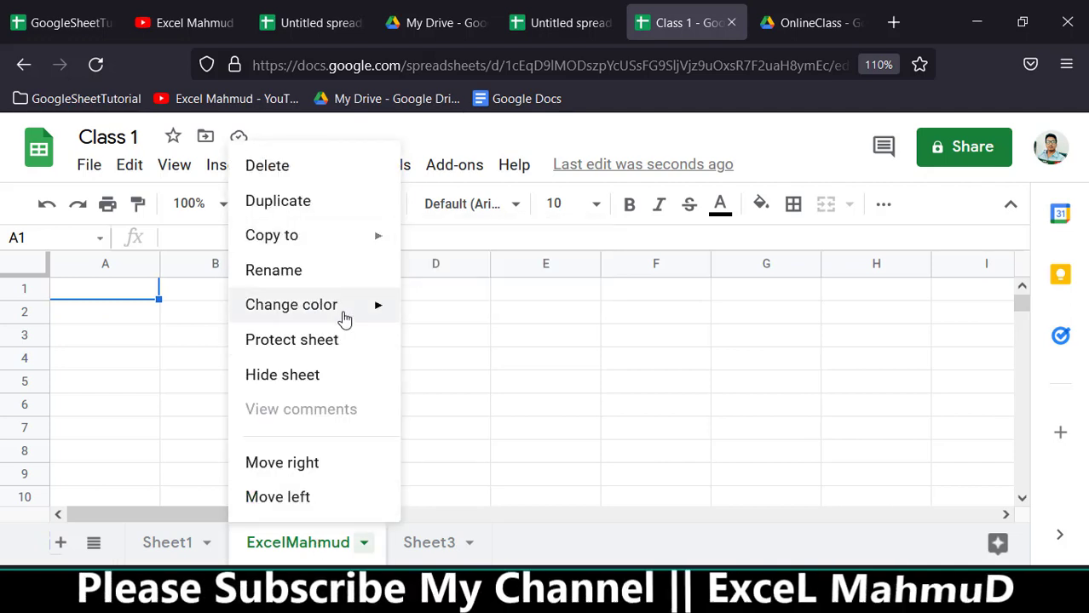
mouse_move(291, 305)
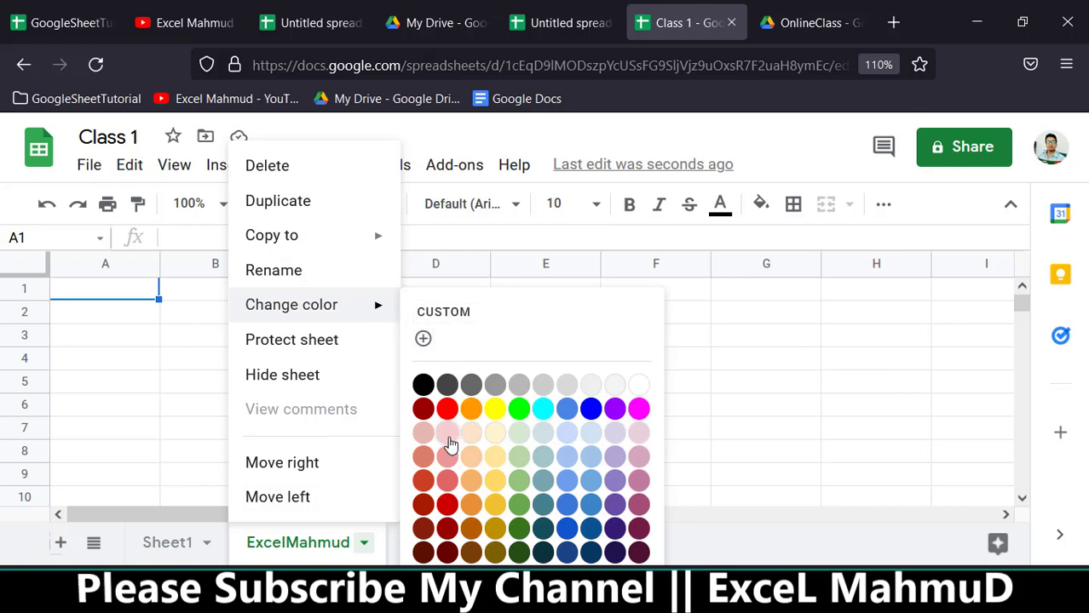
click(423, 409)
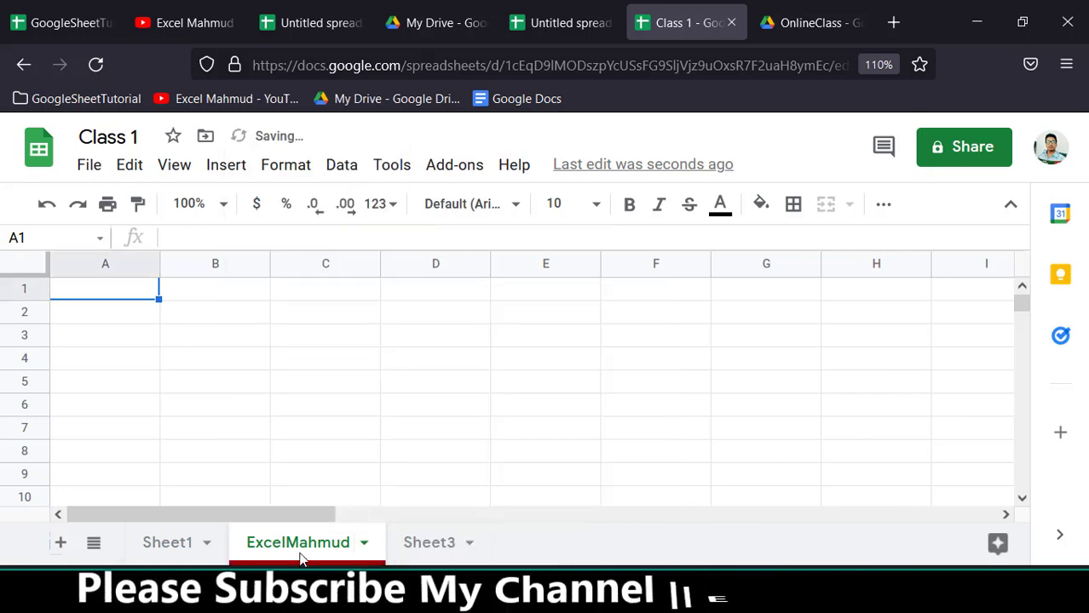
Step: Colour Sheet3's tab blue and Sheet1's tab red
click(429, 554)
right_click(433, 555)
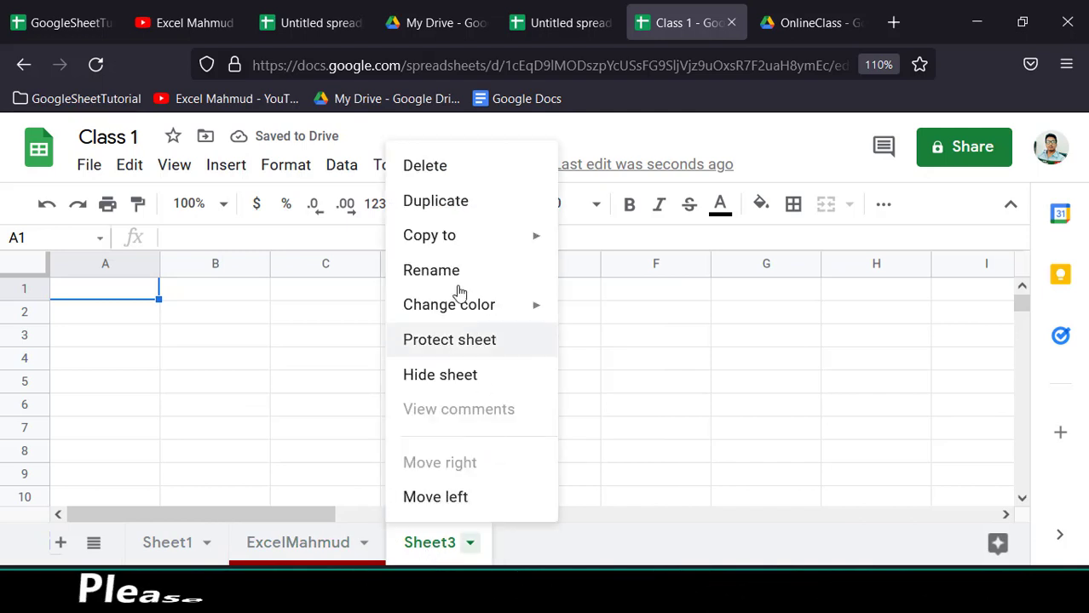
mouse_move(449, 305)
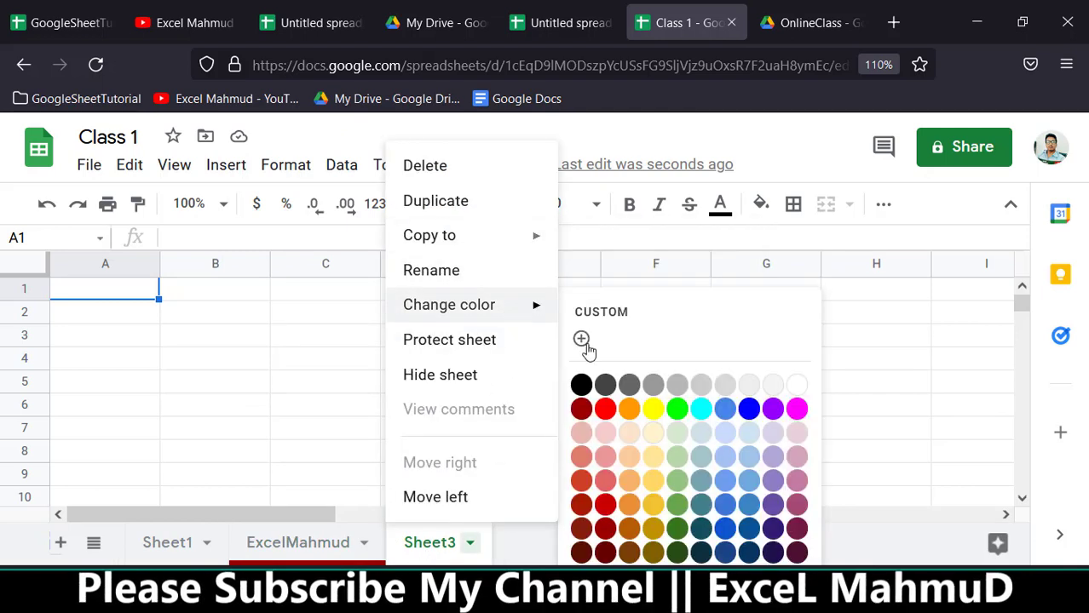
click(748, 411)
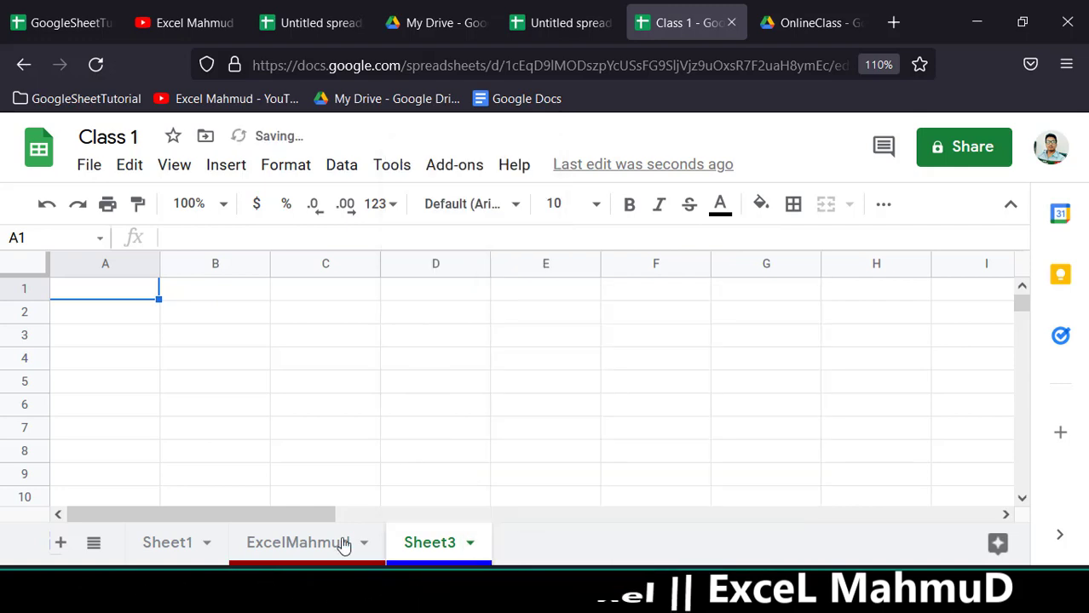
right_click(171, 546)
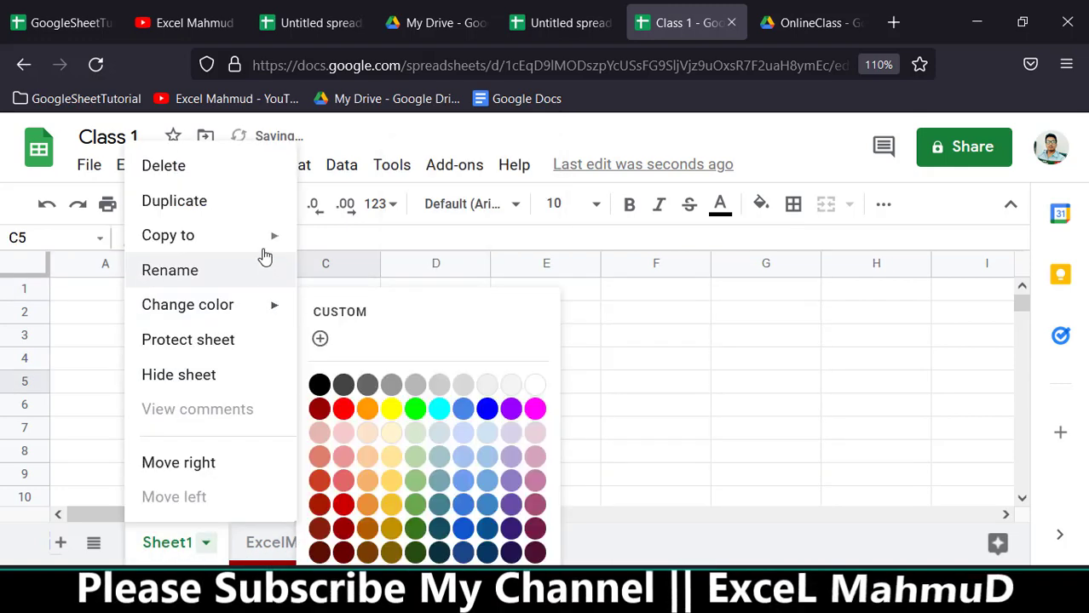
mouse_move(187, 305)
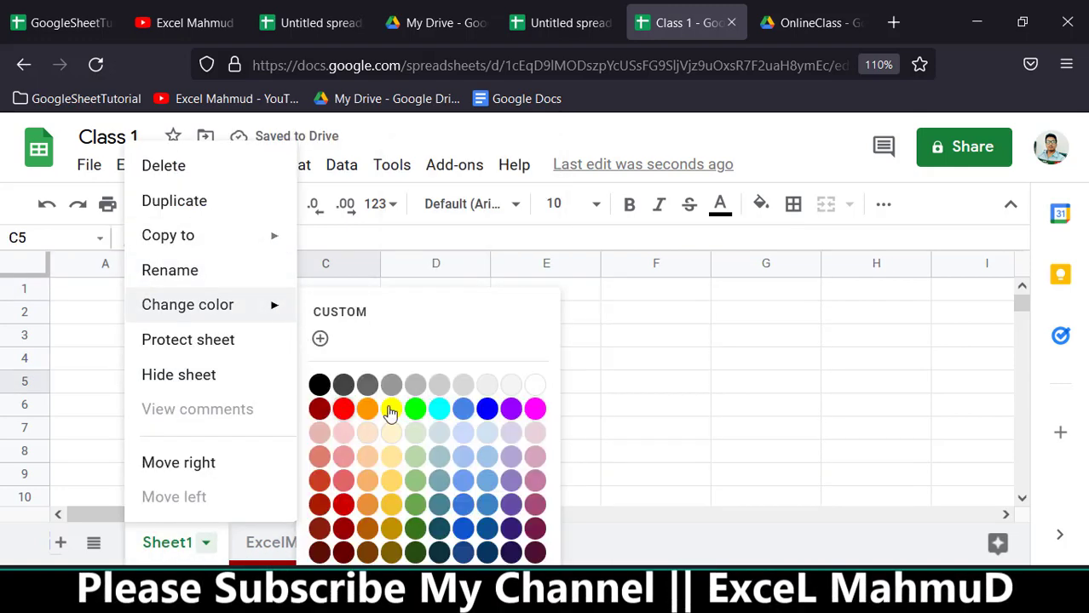
click(344, 409)
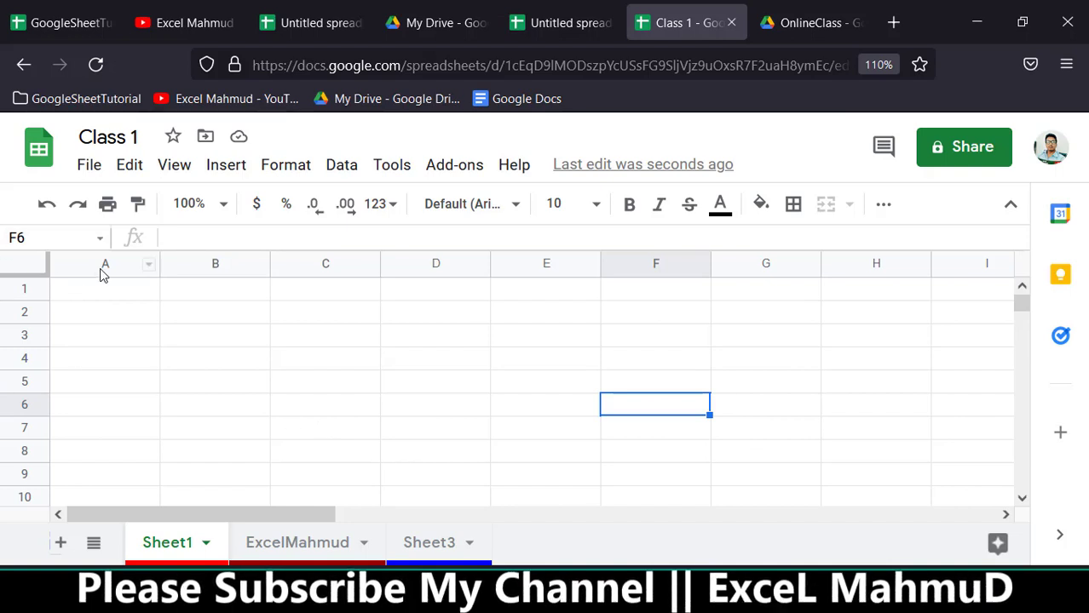
Step: Select cells A2, B3, C3, D3, E3 and E2 in turn
click(86, 312)
click(239, 339)
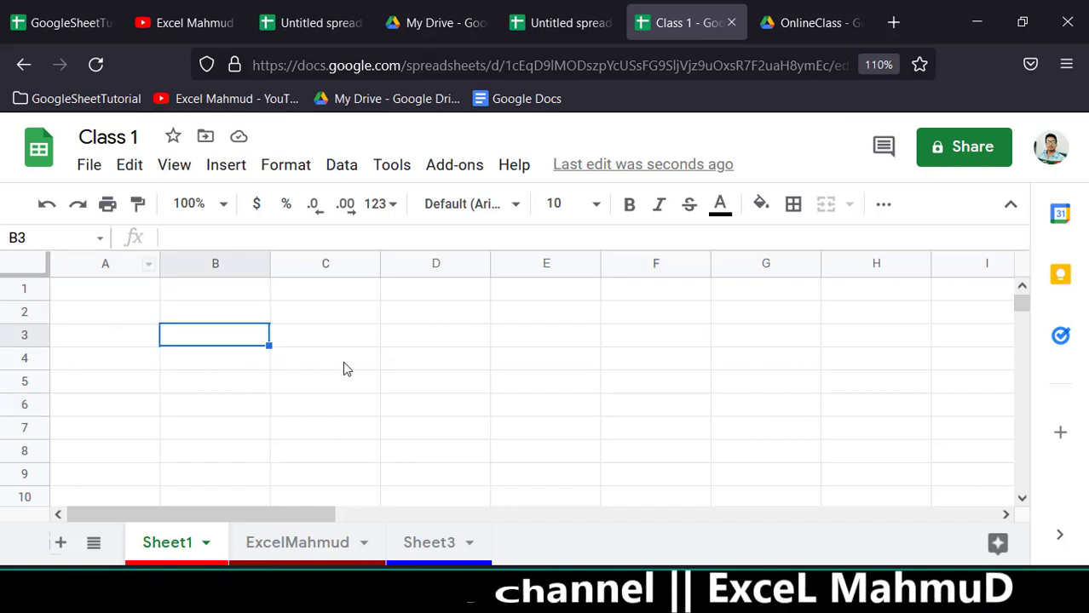
click(341, 336)
click(448, 336)
click(535, 339)
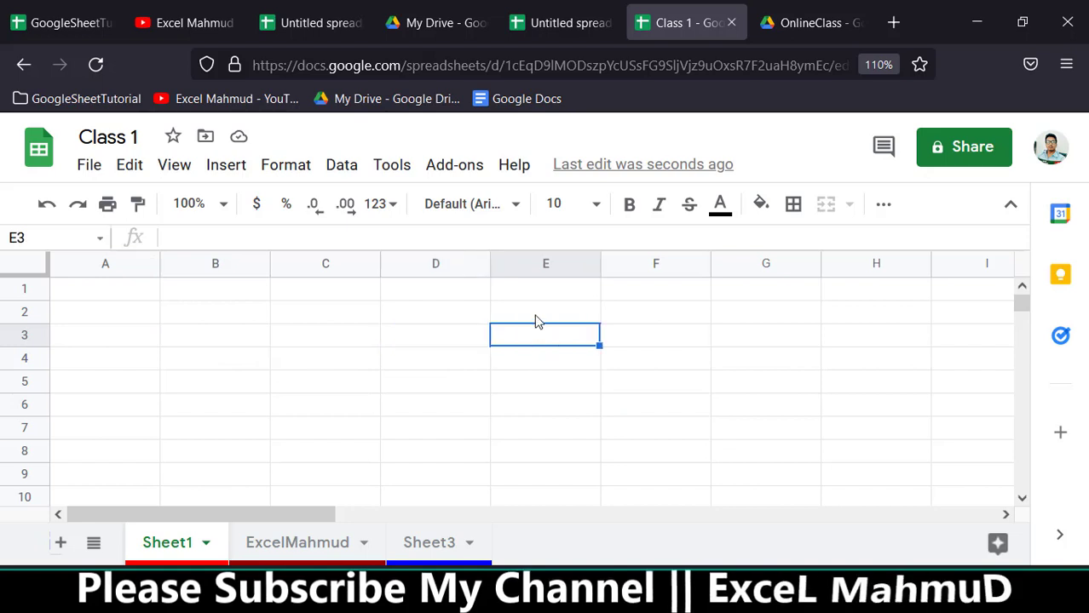
click(527, 319)
click(527, 264)
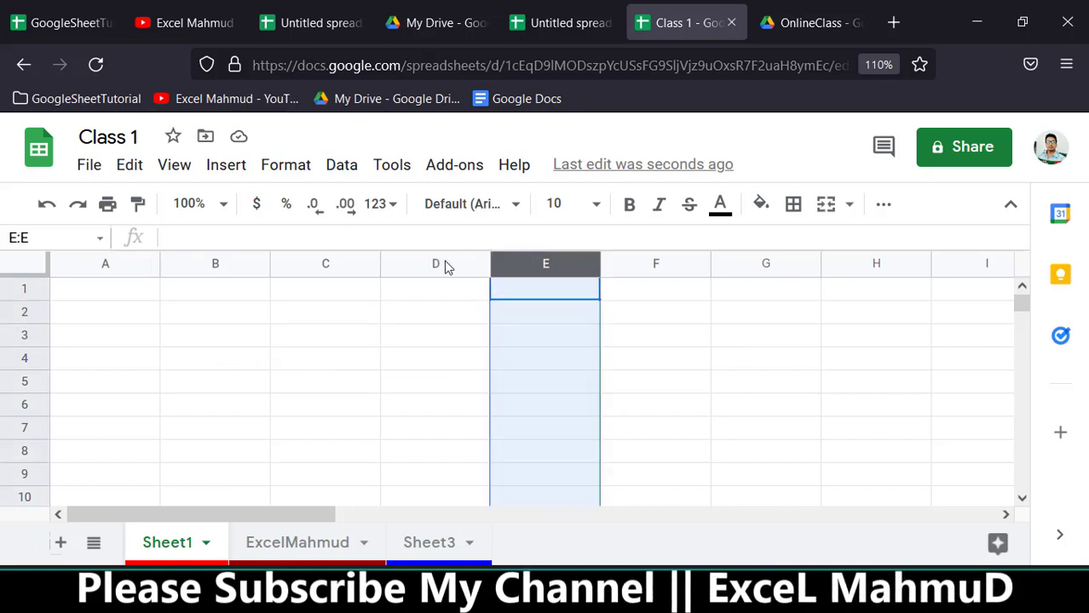
click(433, 262)
click(352, 266)
click(215, 268)
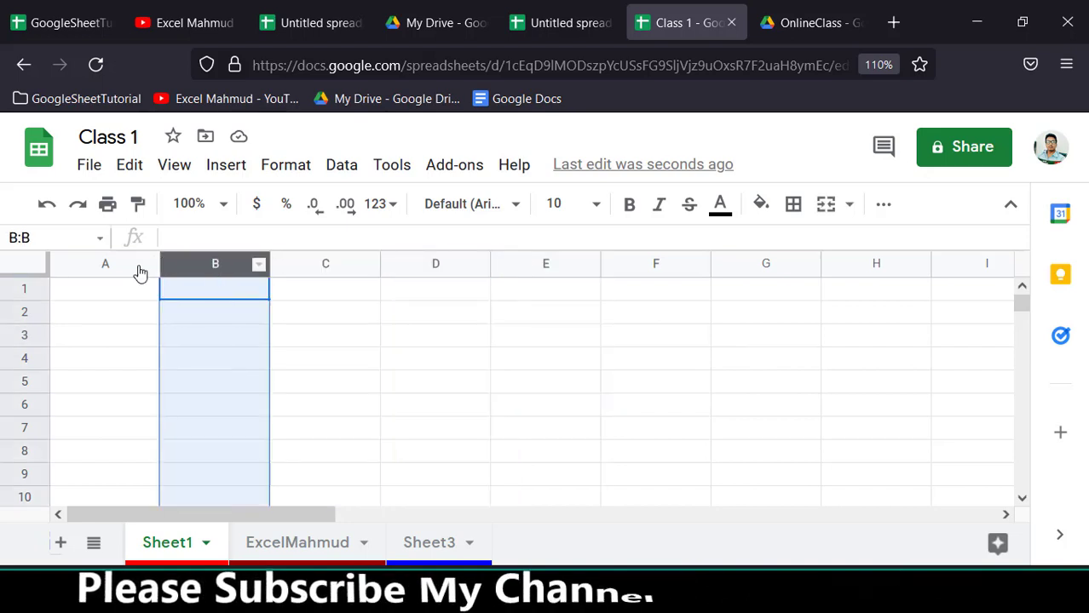
click(139, 271)
click(204, 272)
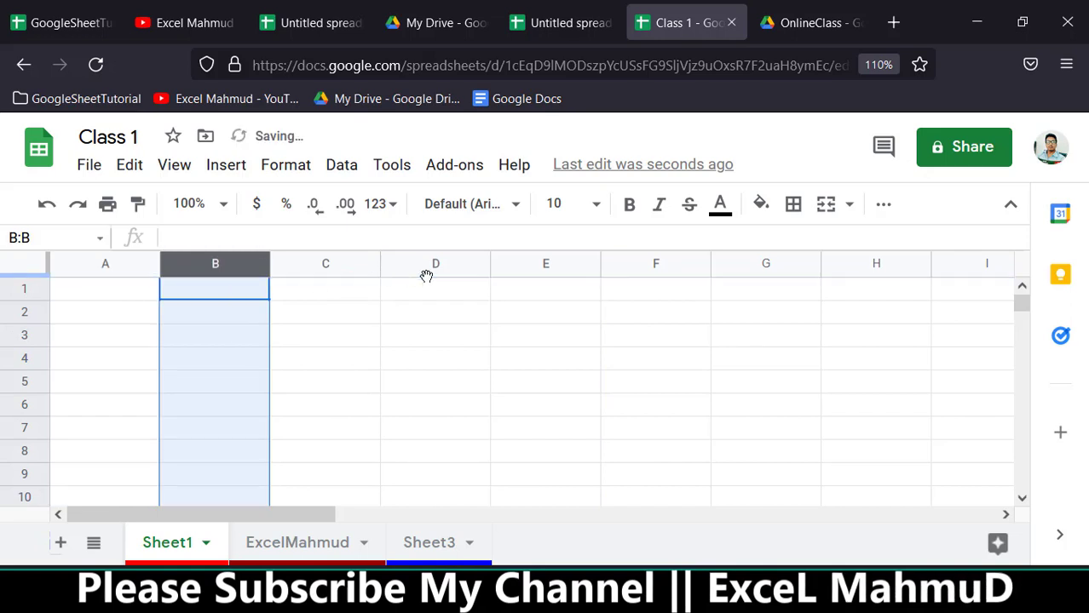
click(332, 271)
click(409, 269)
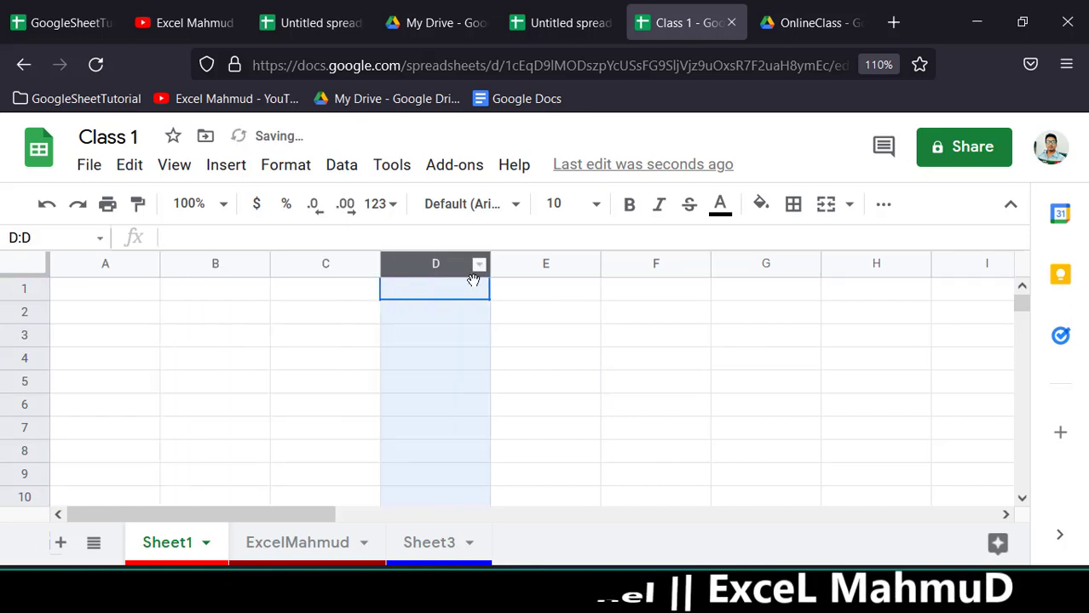
click(575, 266)
click(675, 270)
click(766, 268)
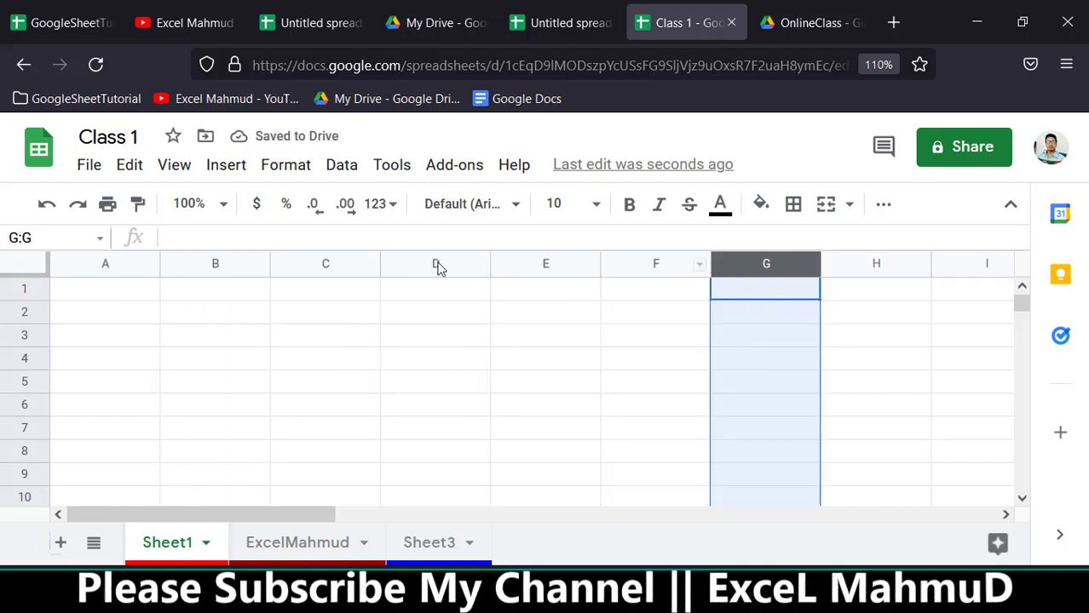
click(22, 291)
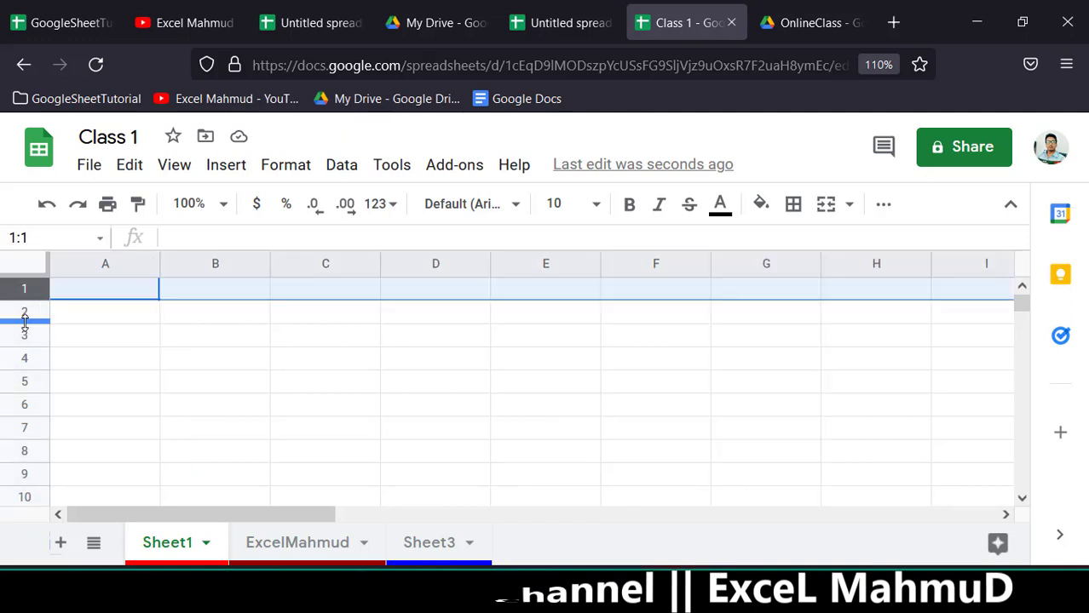
click(27, 315)
click(36, 336)
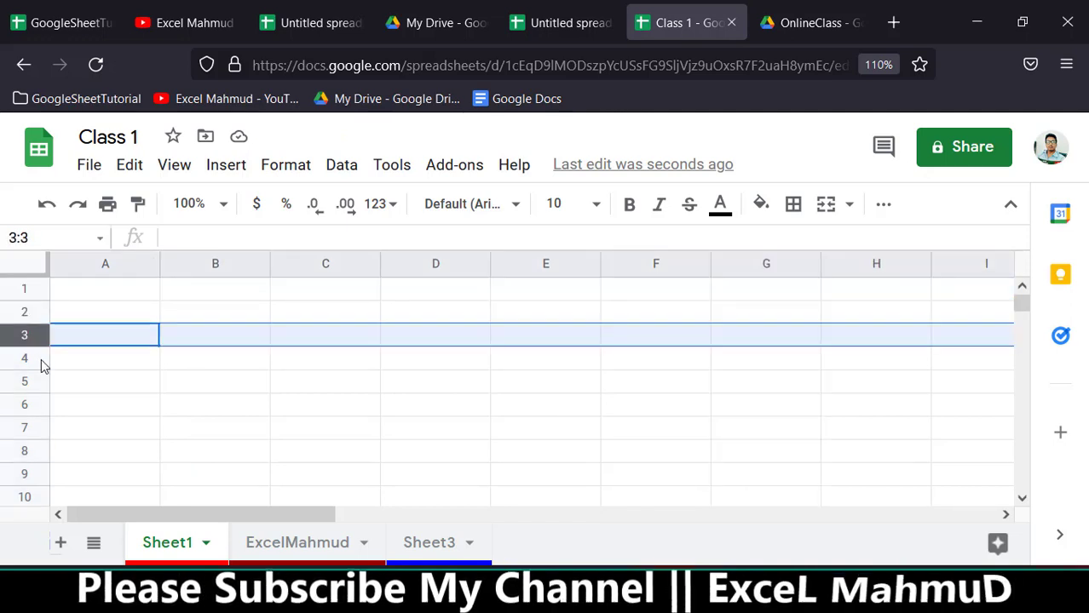
click(27, 360)
click(32, 405)
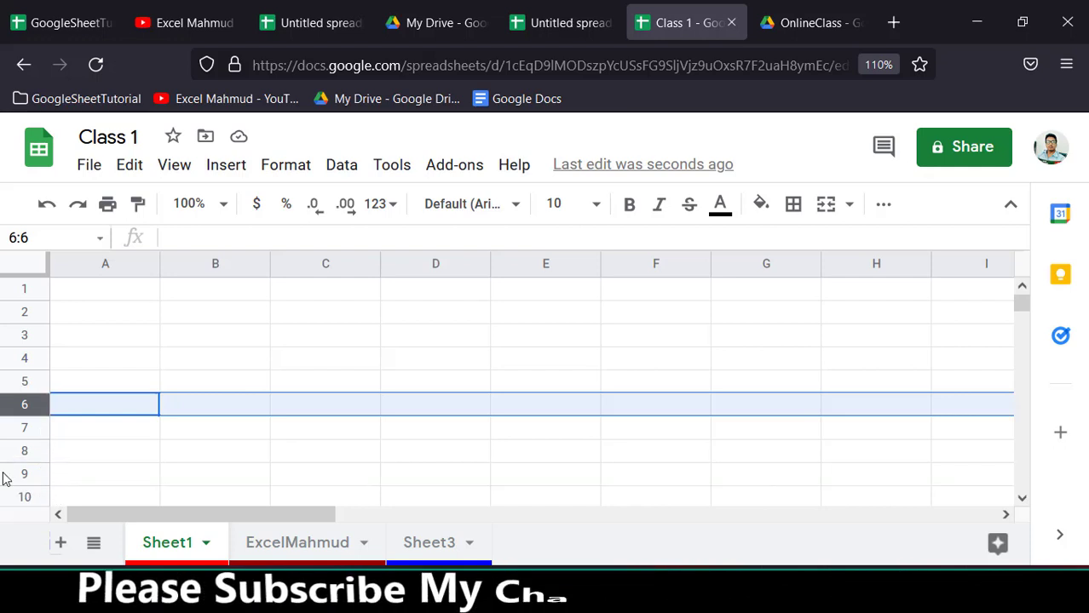
click(21, 475)
scroll(58, 463, down, 5)
scroll(85, 447, up, 12)
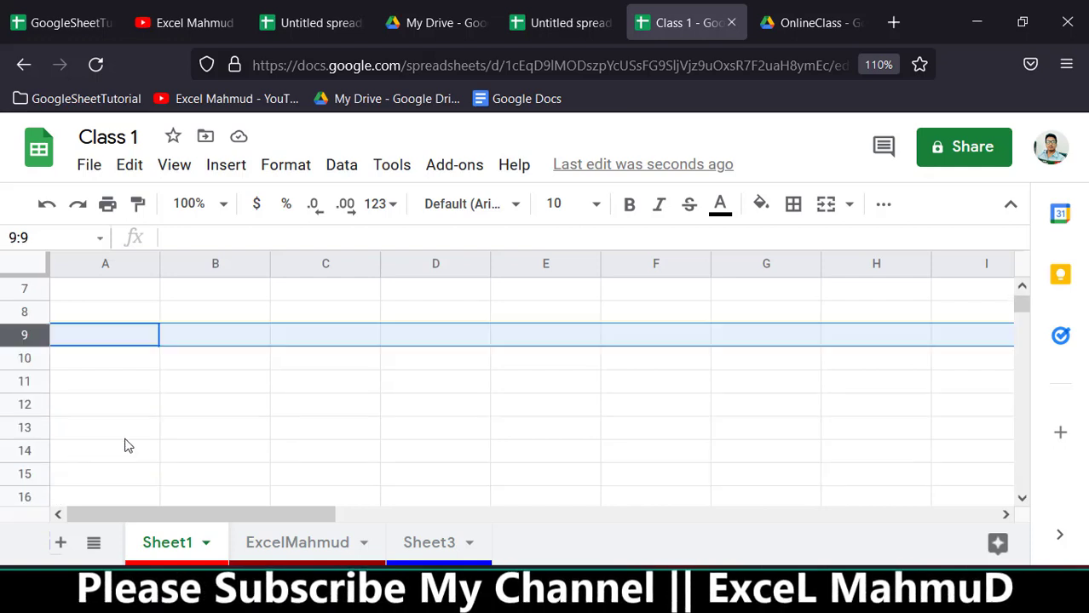
click(407, 342)
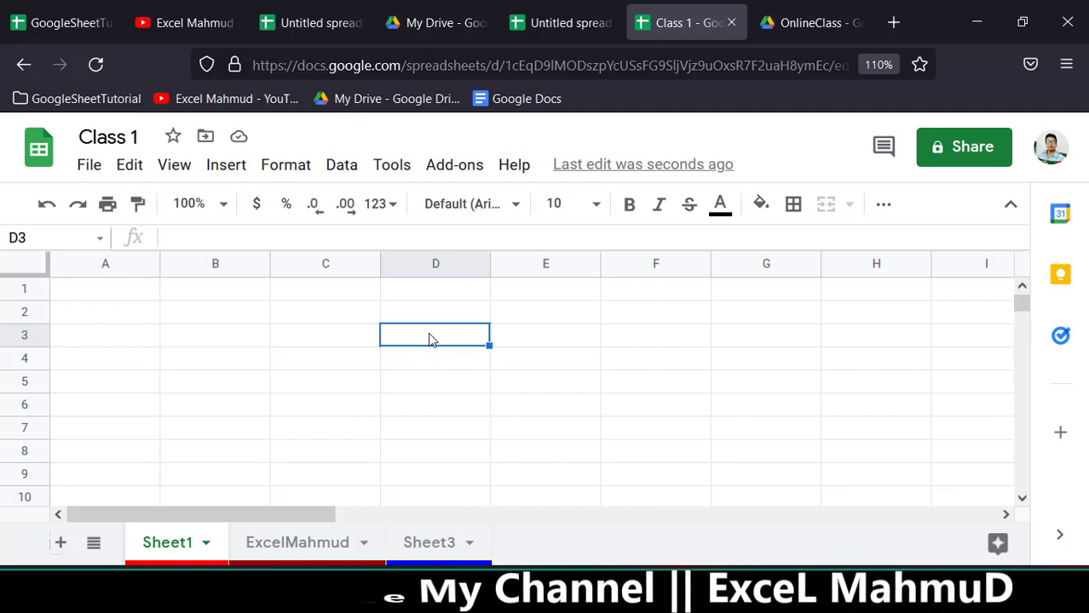
key(ctrl+j)
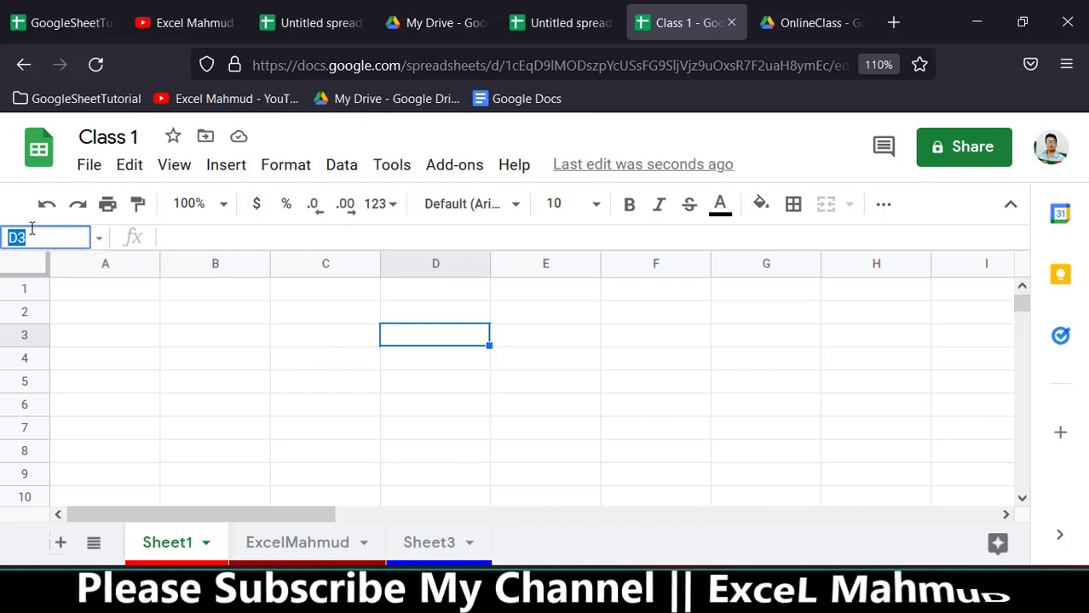
click(32, 234)
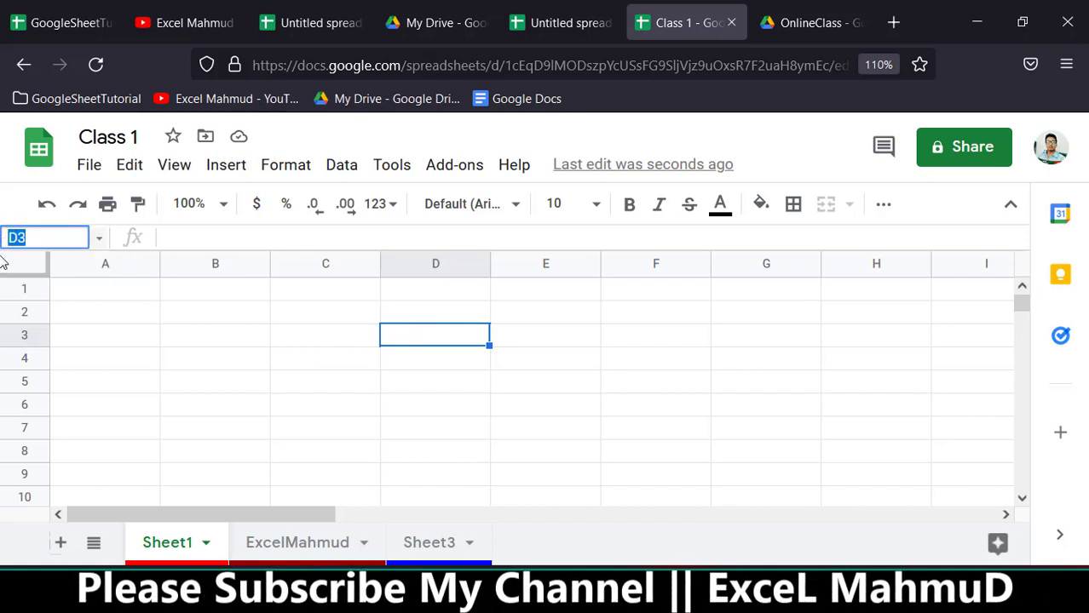
click(164, 338)
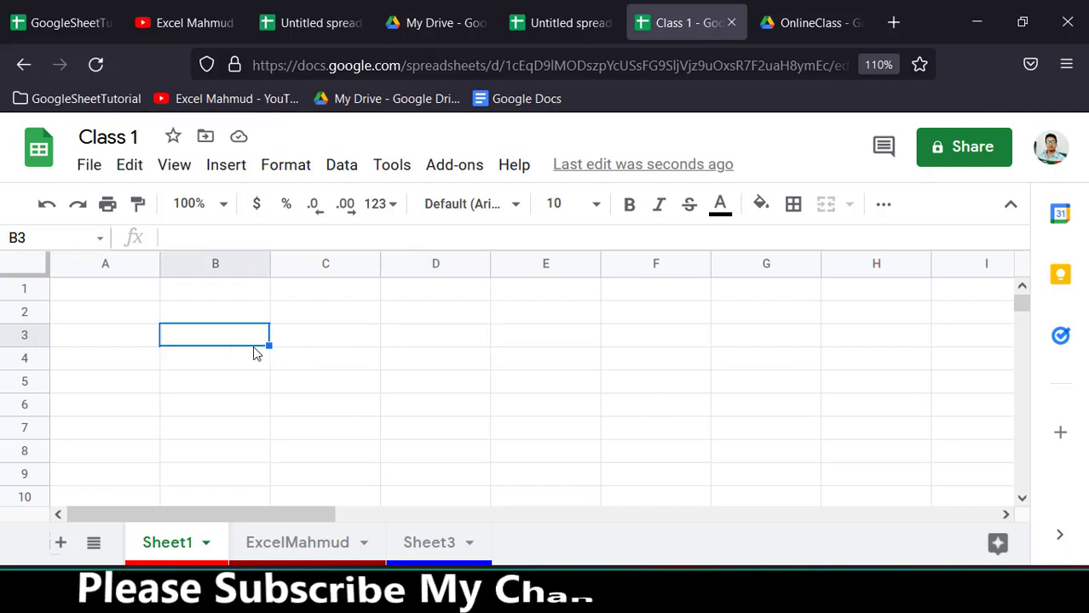
click(482, 404)
click(681, 429)
key(Tab)
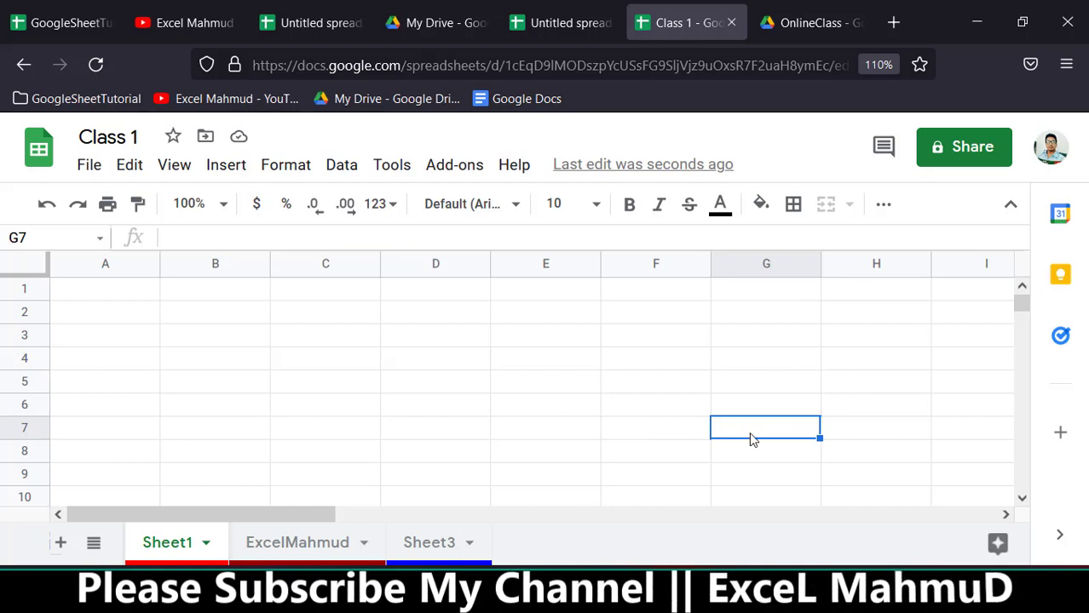
click(31, 237)
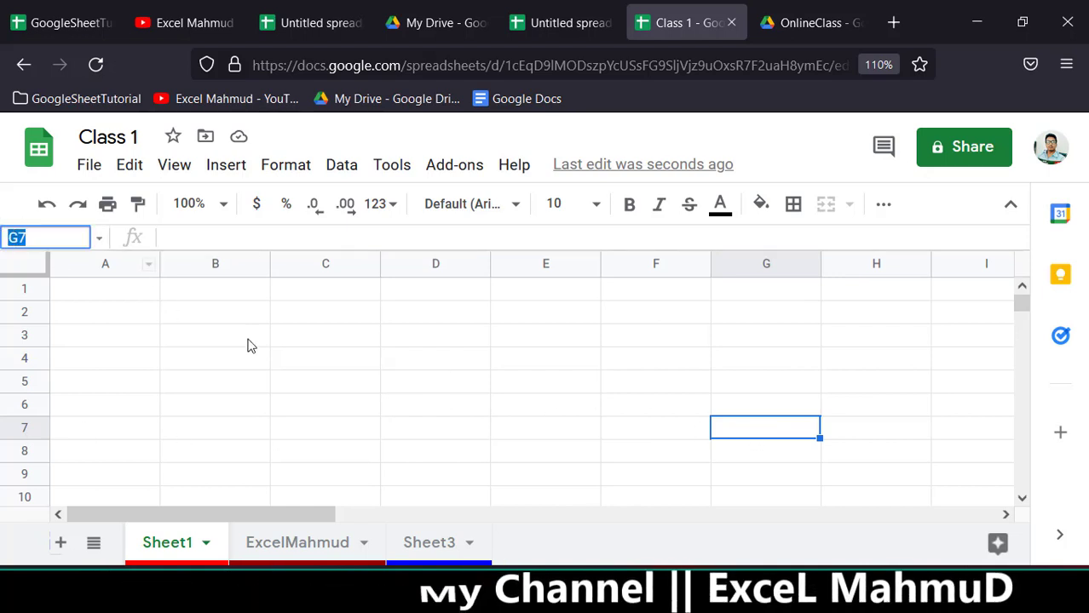
click(375, 385)
click(479, 362)
click(324, 332)
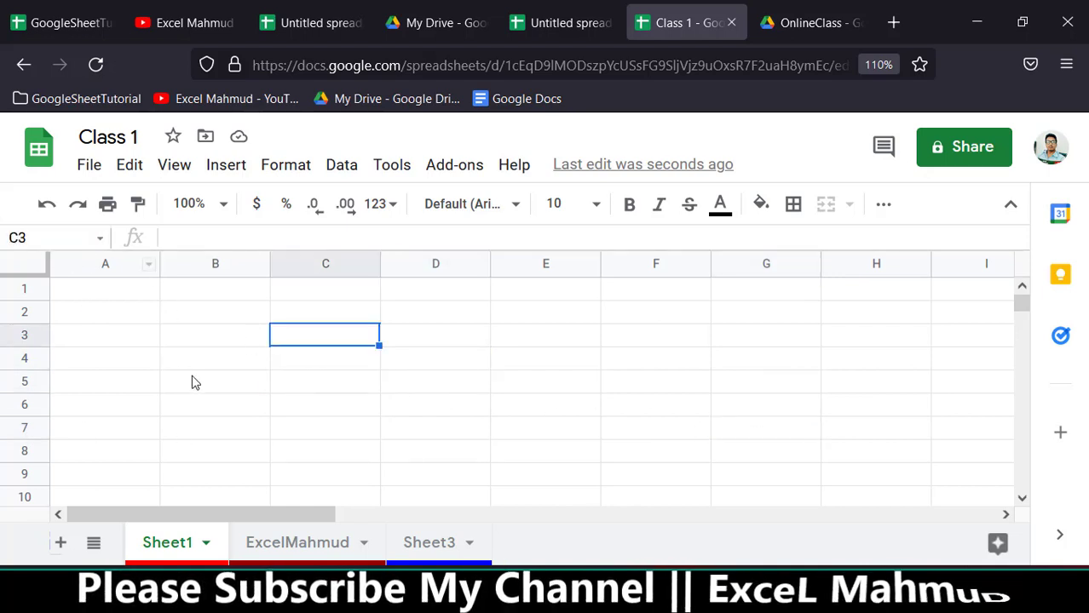
click(221, 404)
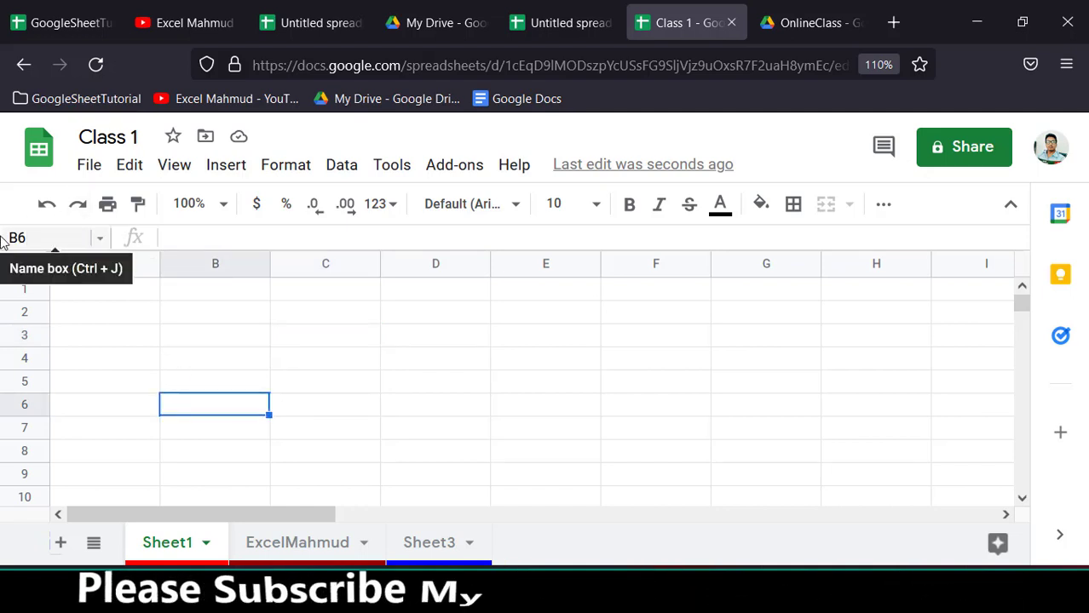
click(357, 436)
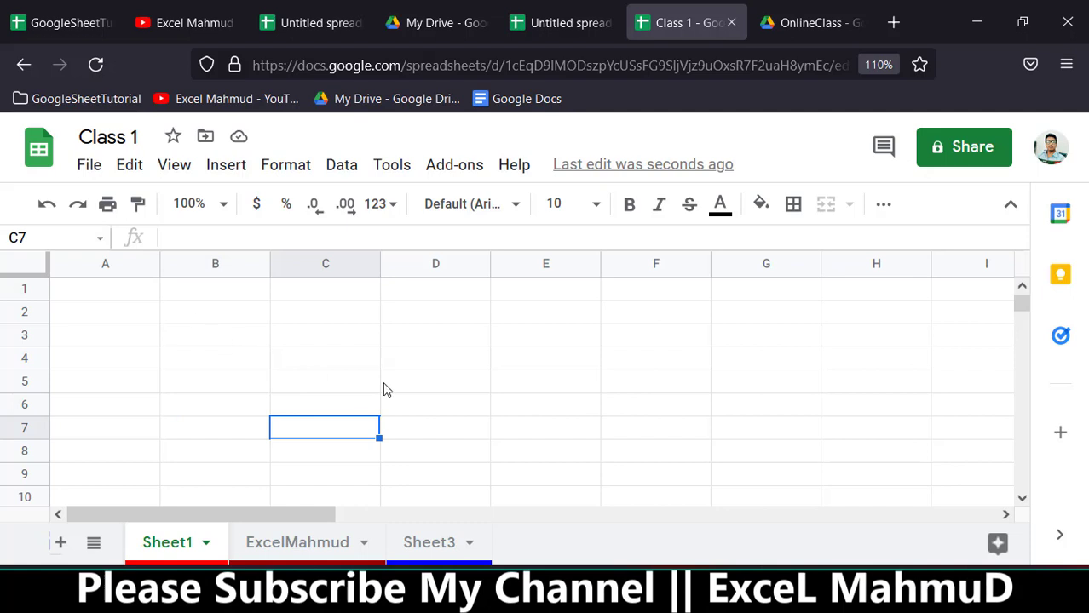
click(406, 391)
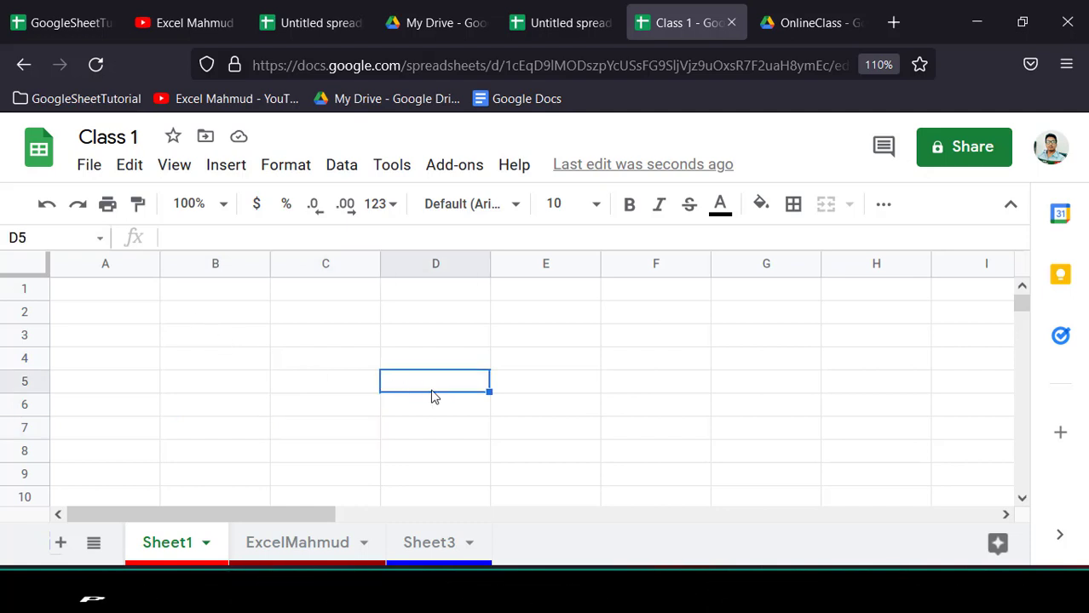
click(537, 383)
click(682, 334)
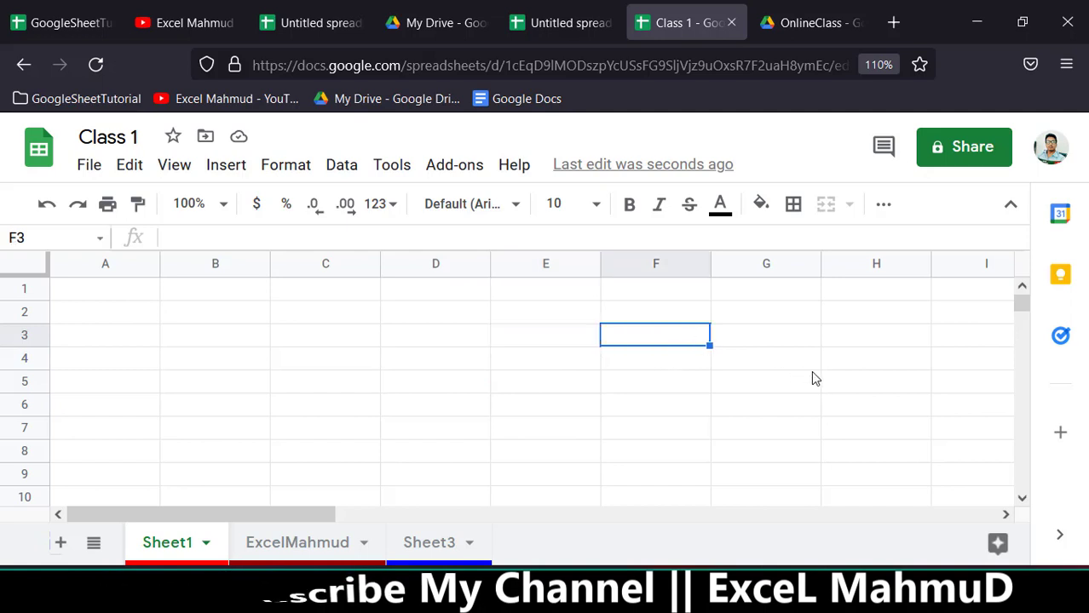
key(ctrl+j)
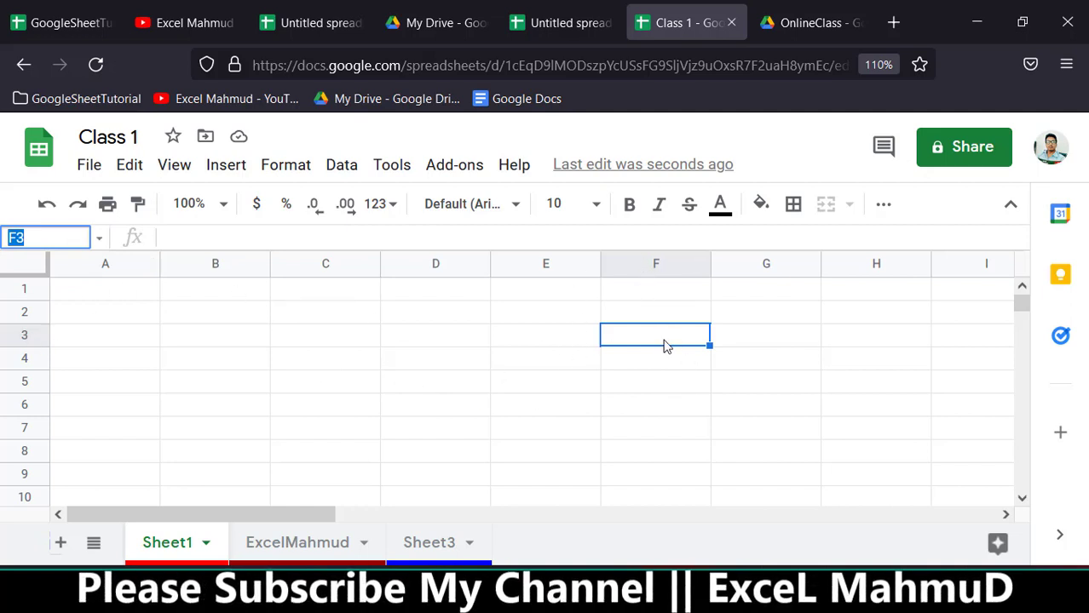
click(678, 412)
scroll(676, 414, down, 2)
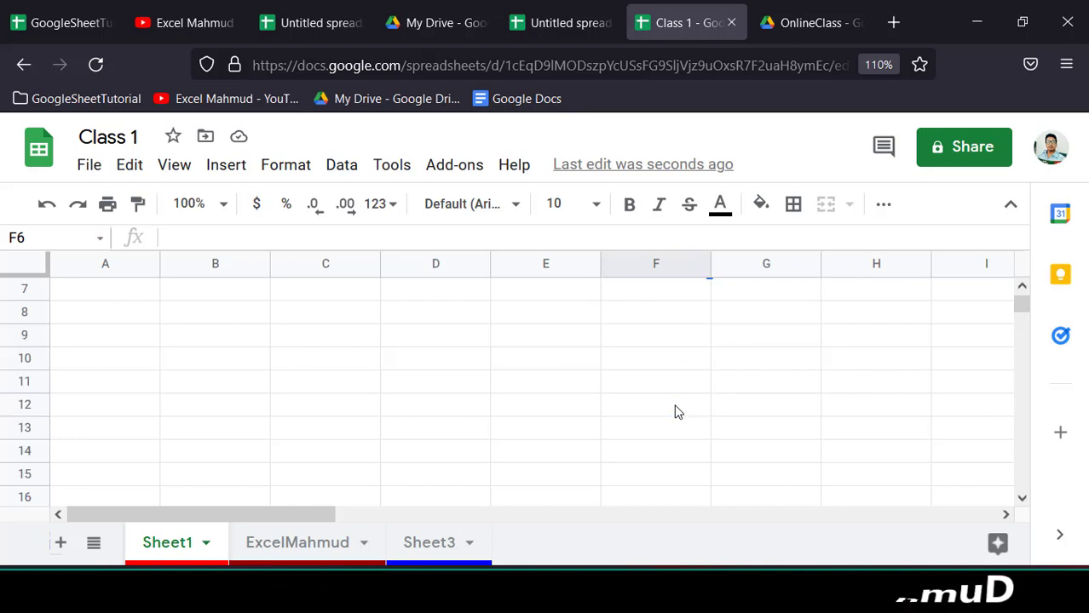
scroll(673, 405, up, 2)
click(657, 337)
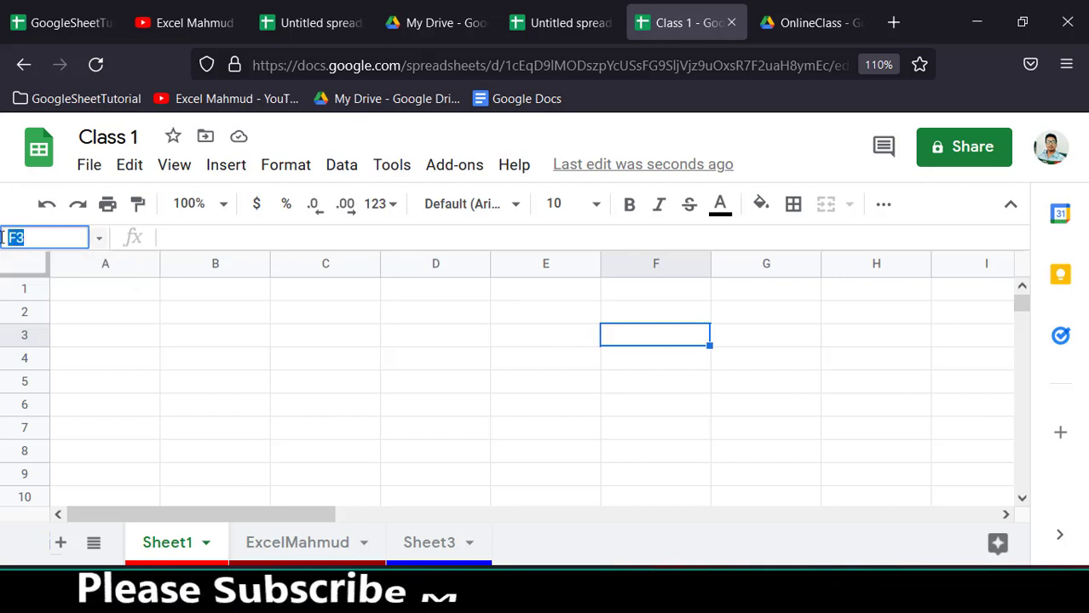
click(96, 298)
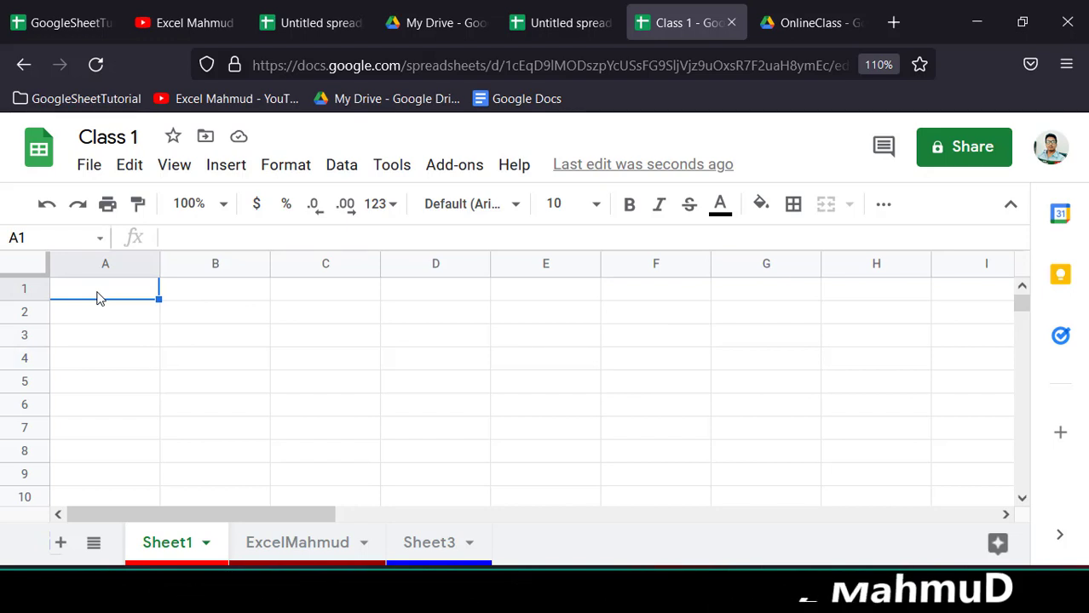
Step: Enter the headings SL, Name and Age into cells A1 to C1
text(Name)
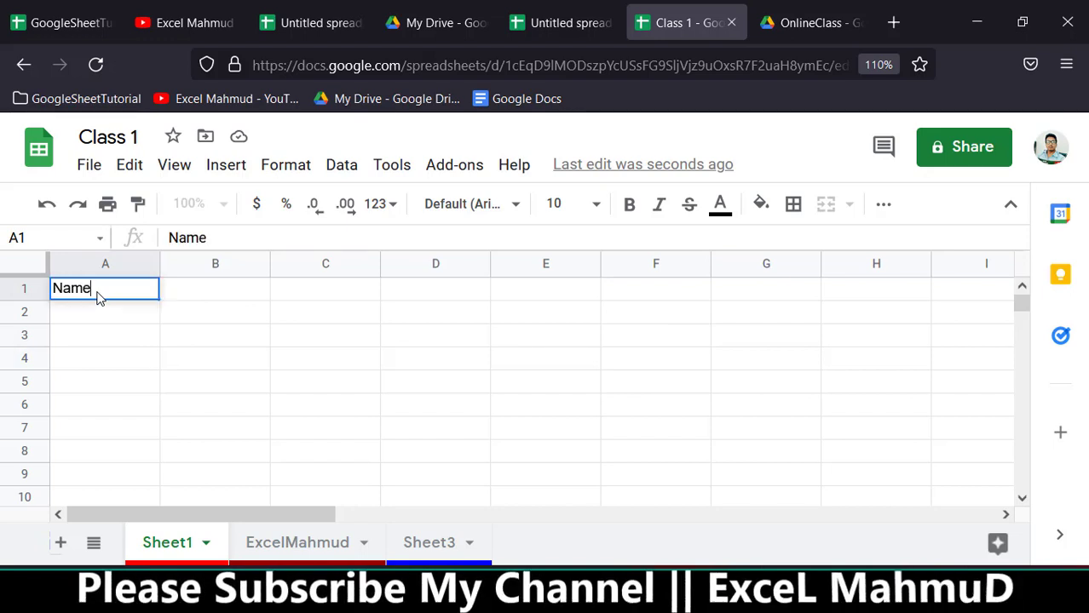
key(Tab)
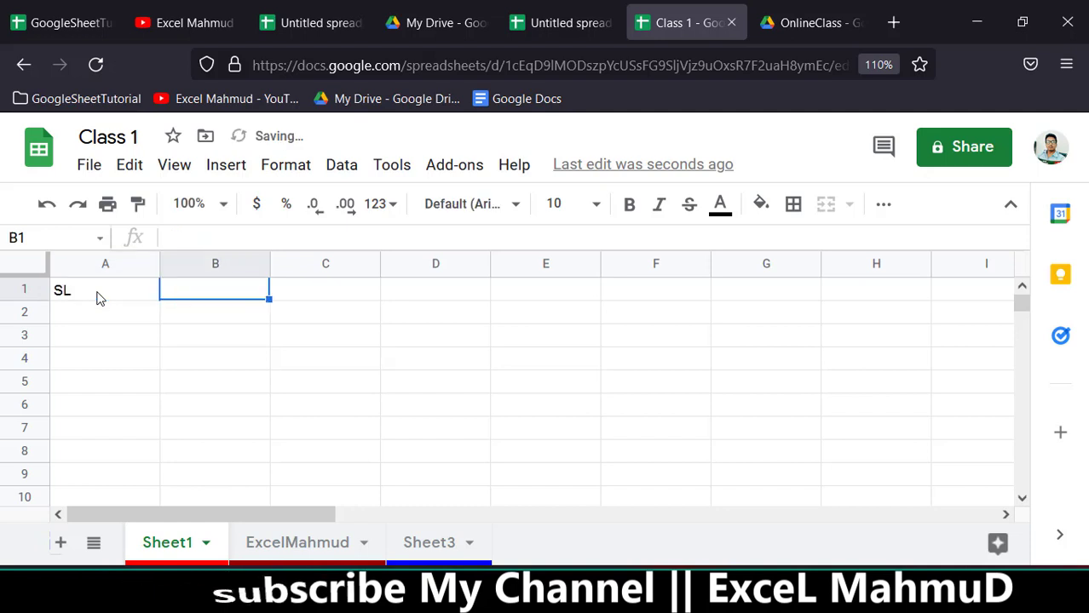
text(Name)
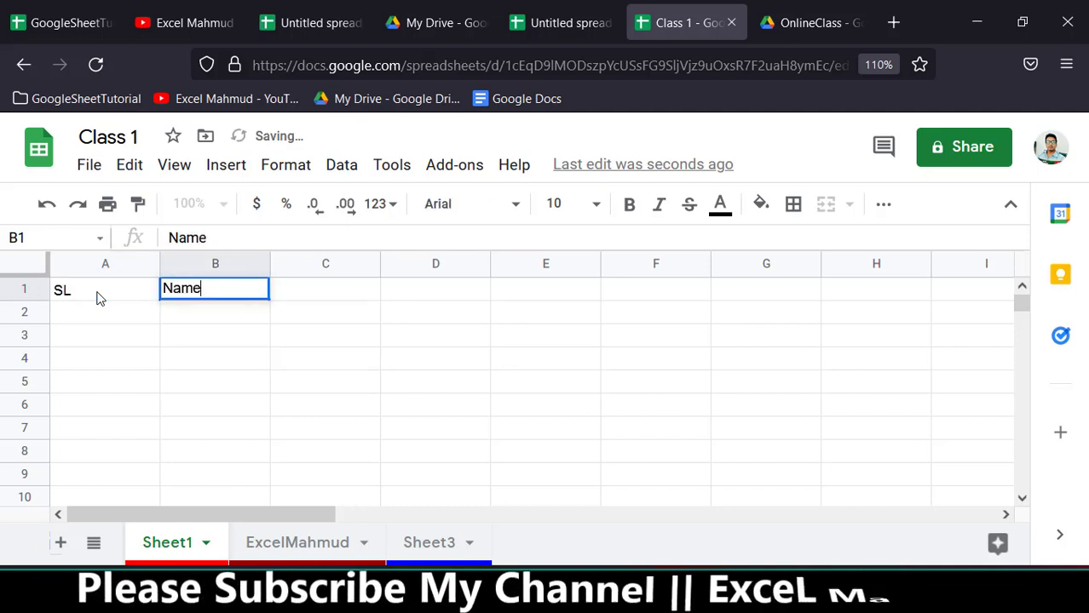
key(Tab)
text(Age)
key(Return)
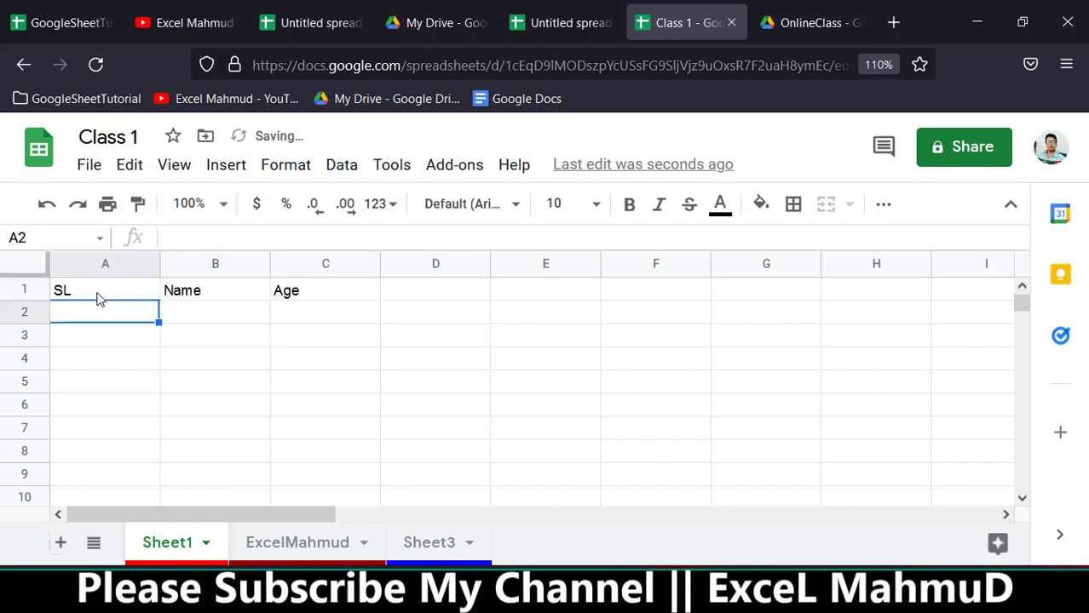
Step: Select the heading row A1:E1, then click F4 and scroll the sheet
drag(99, 298, 600, 286)
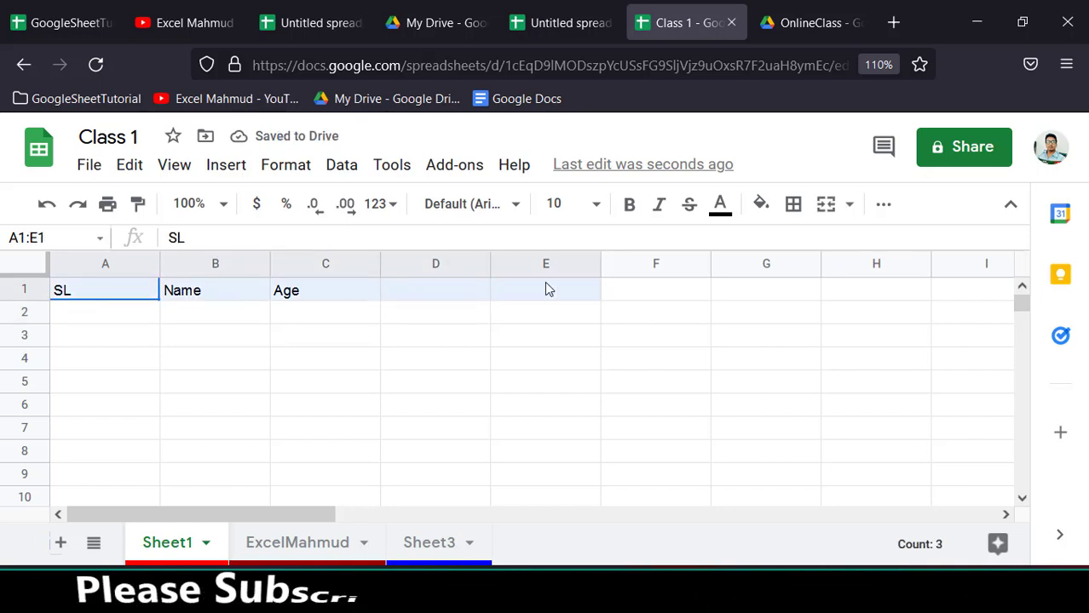
click(656, 358)
scroll(328, 370, down, 6)
scroll(300, 391, up, 5)
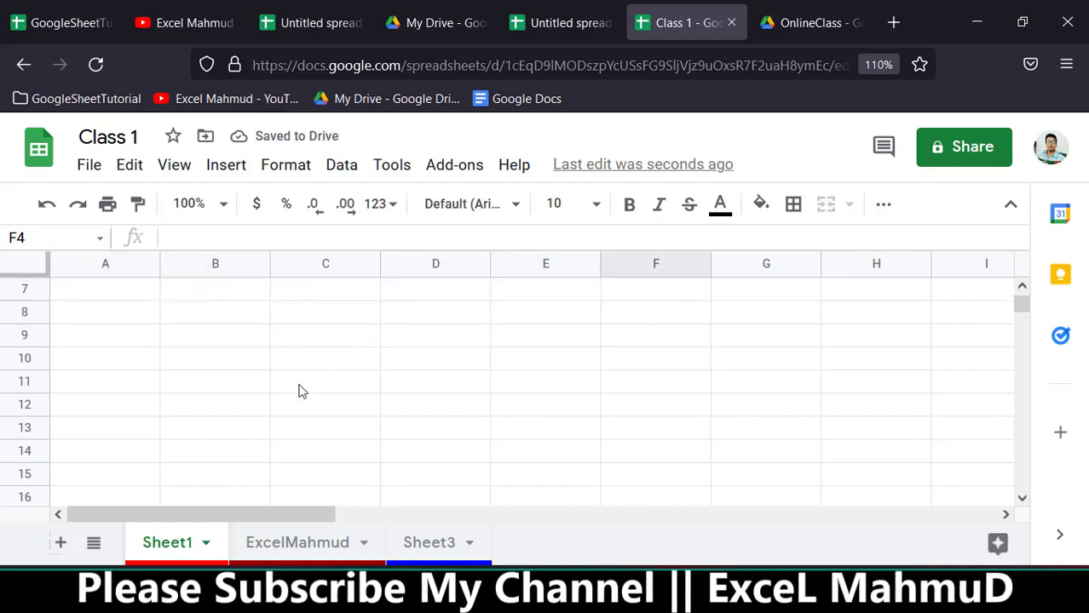
scroll(335, 387, up, 10)
scroll(328, 389, down, 3)
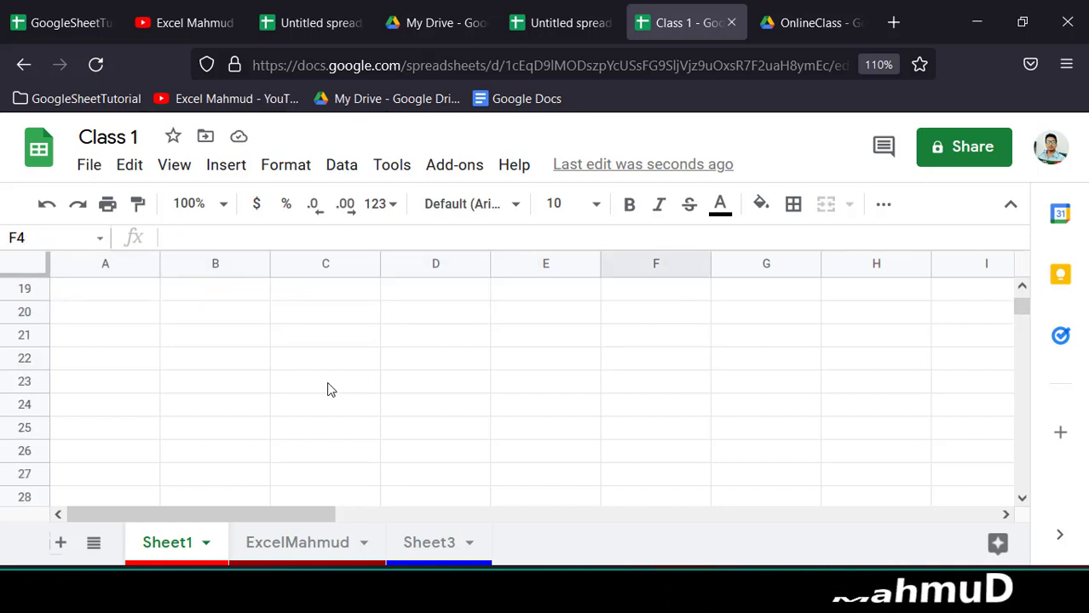
scroll(307, 372, down, 2)
scroll(302, 369, up, 8)
scroll(282, 388, down, 6)
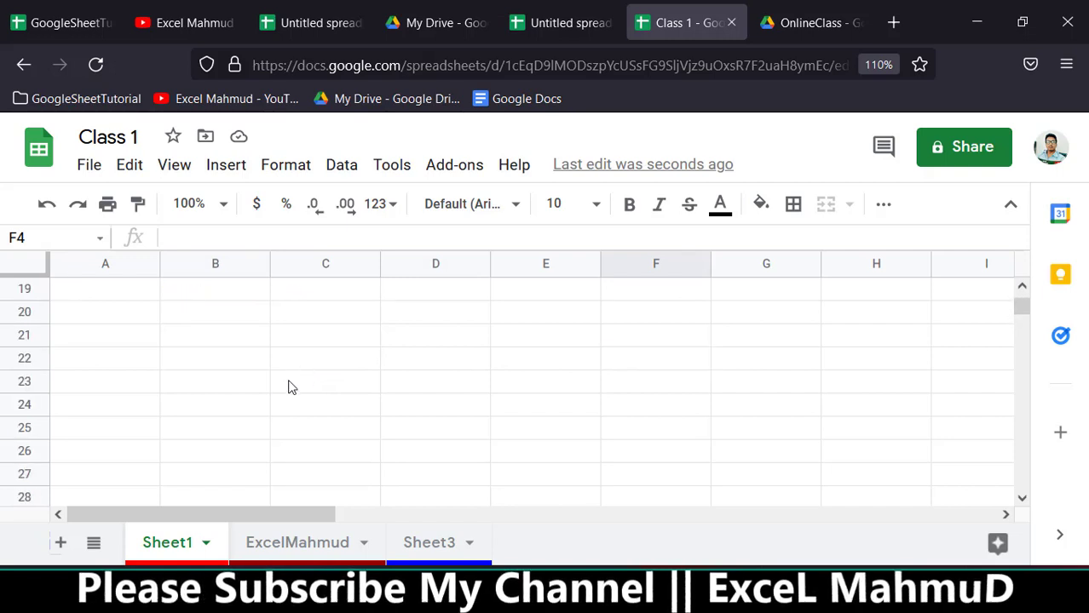
scroll(290, 386, up, 6)
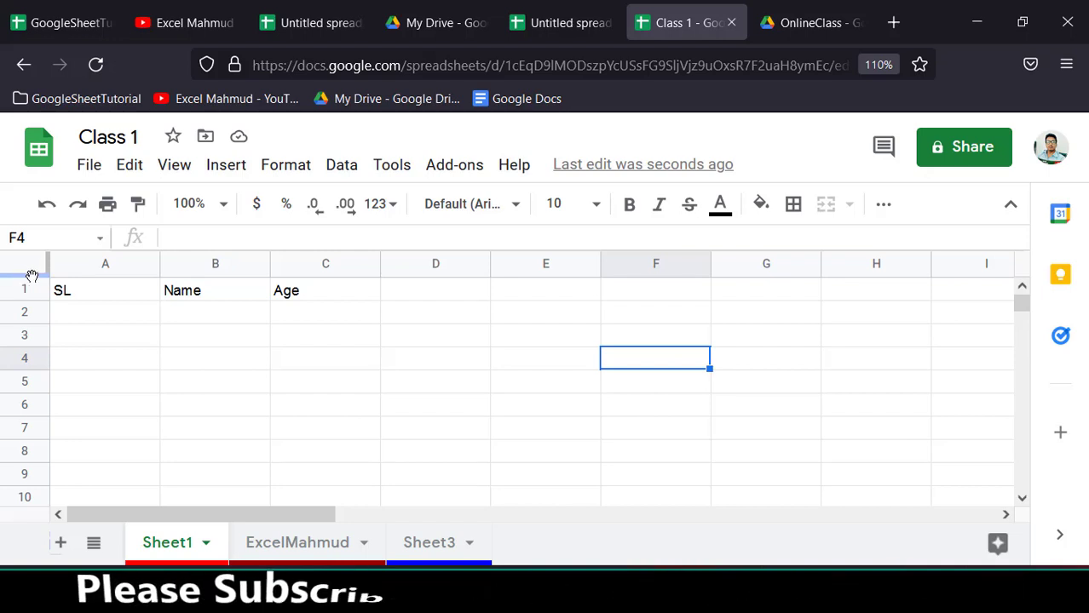
Step: Freeze row 1 so the SL, Name and Age headings stay fixed, then select A2
drag(32, 275, 31, 311)
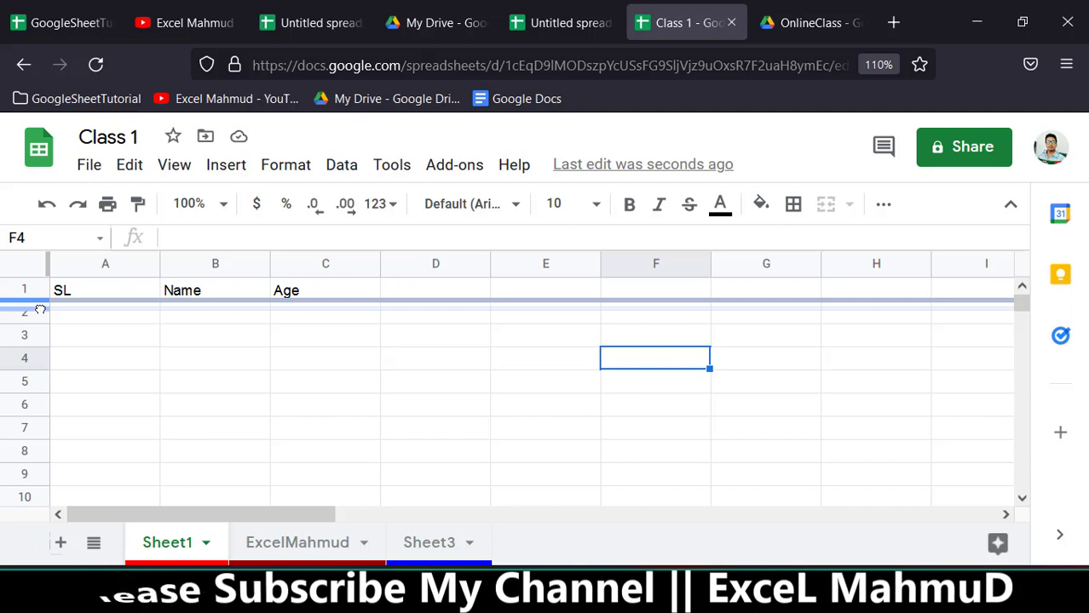
drag(40, 310, 26, 300)
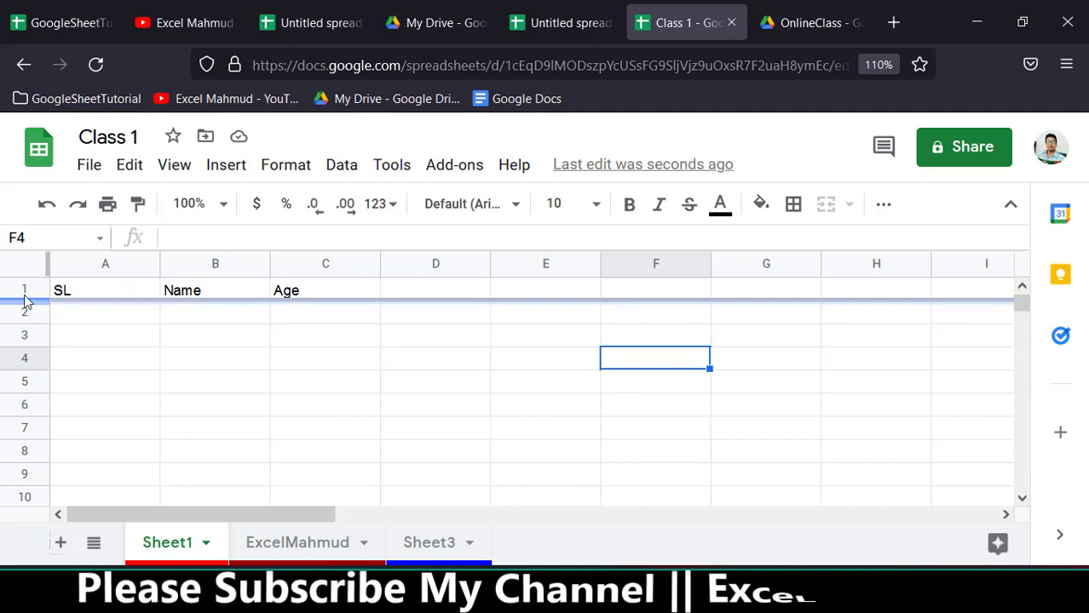
scroll(225, 363, down, 4)
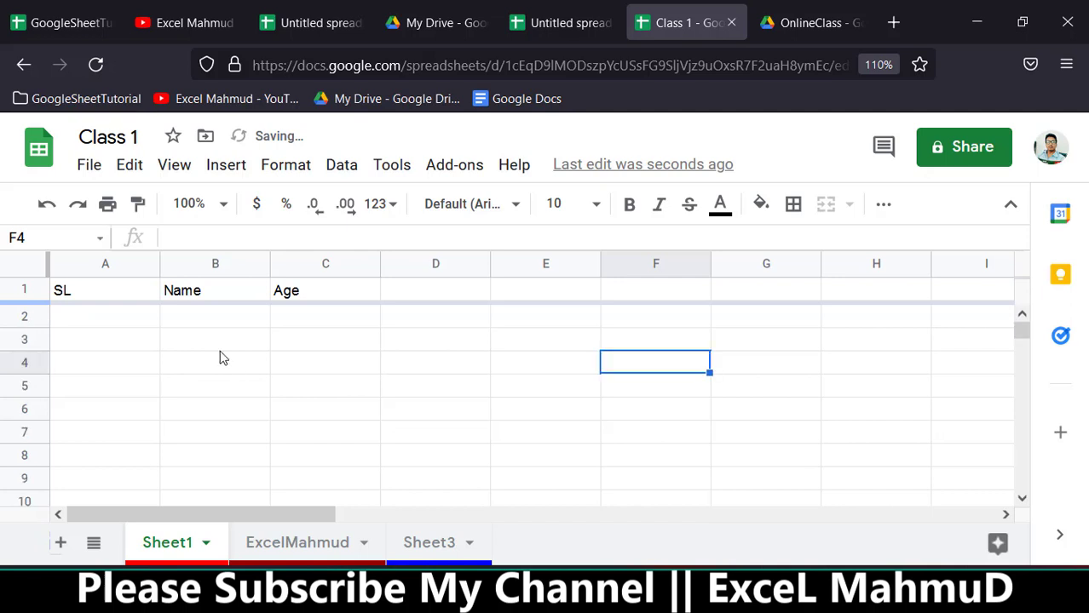
click(109, 291)
click(27, 290)
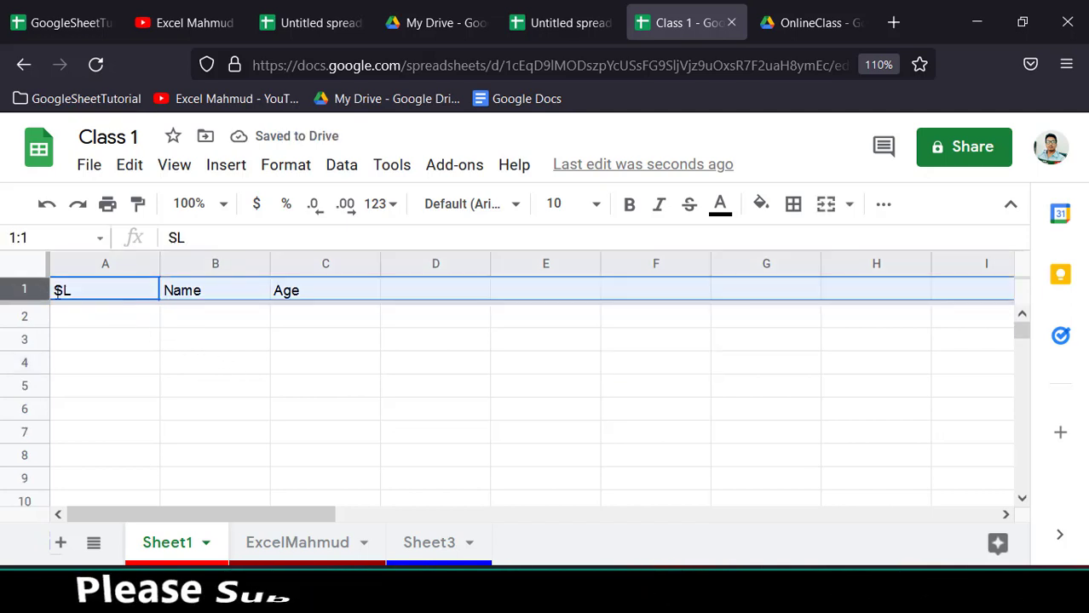
click(132, 318)
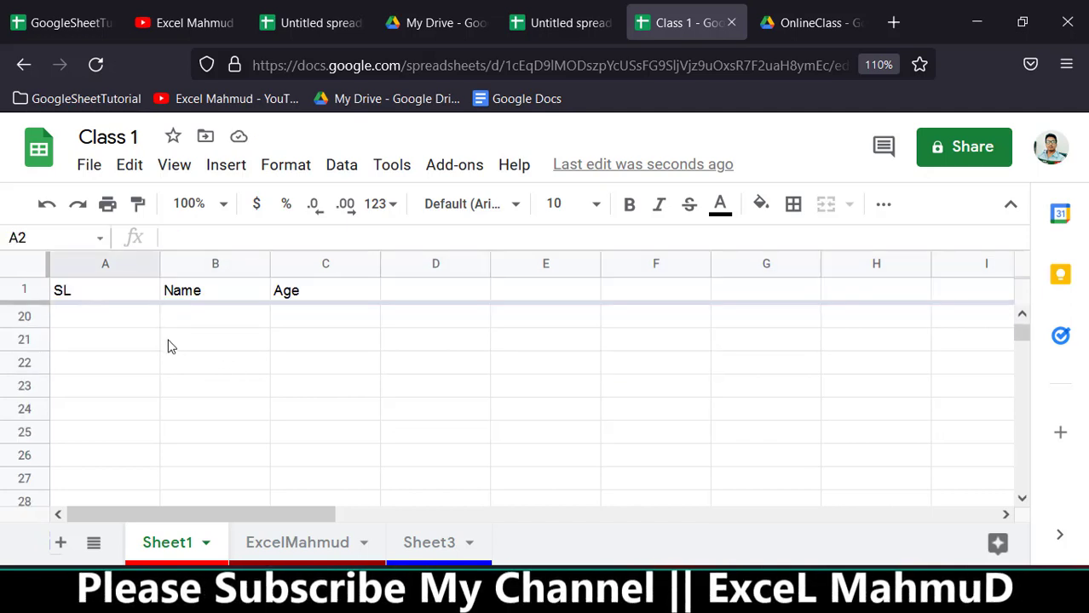
scroll(195, 372, up, 18)
scroll(163, 375, up, 16)
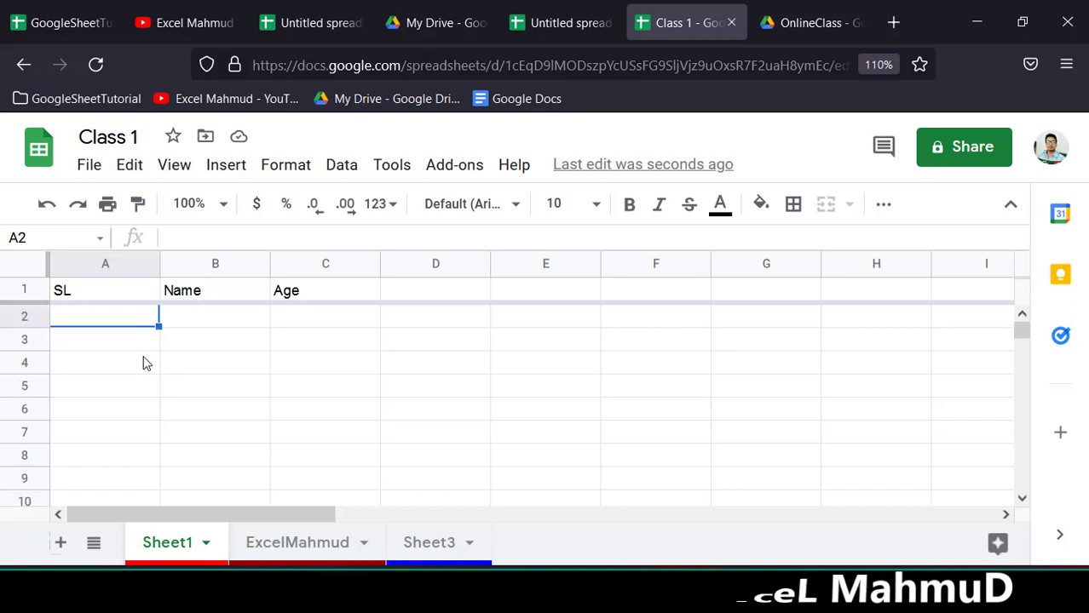
text(1)
key(Tab)
text(H)
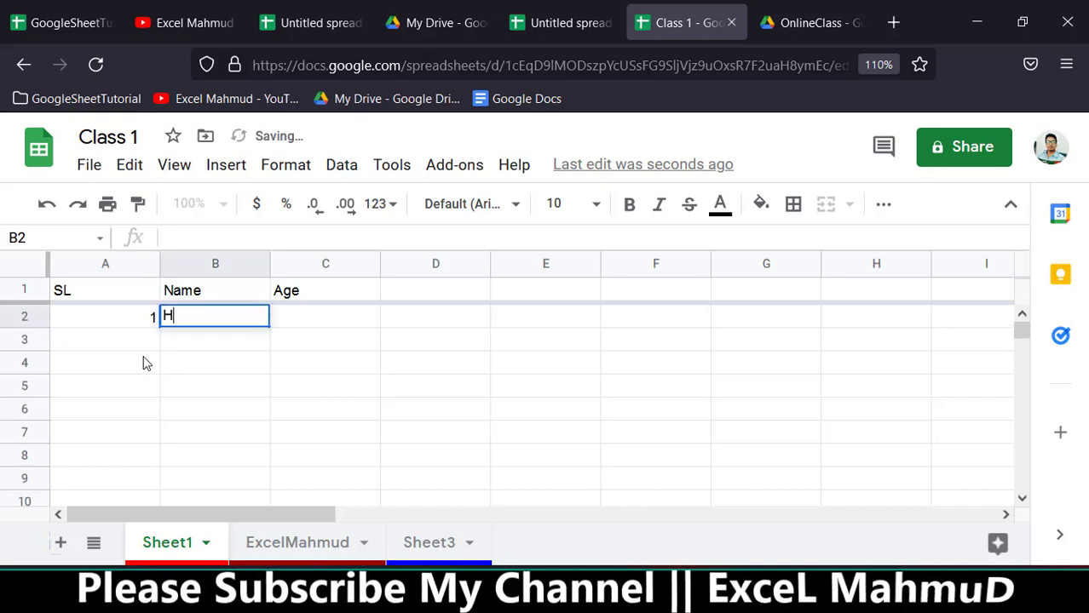
key(Tab)
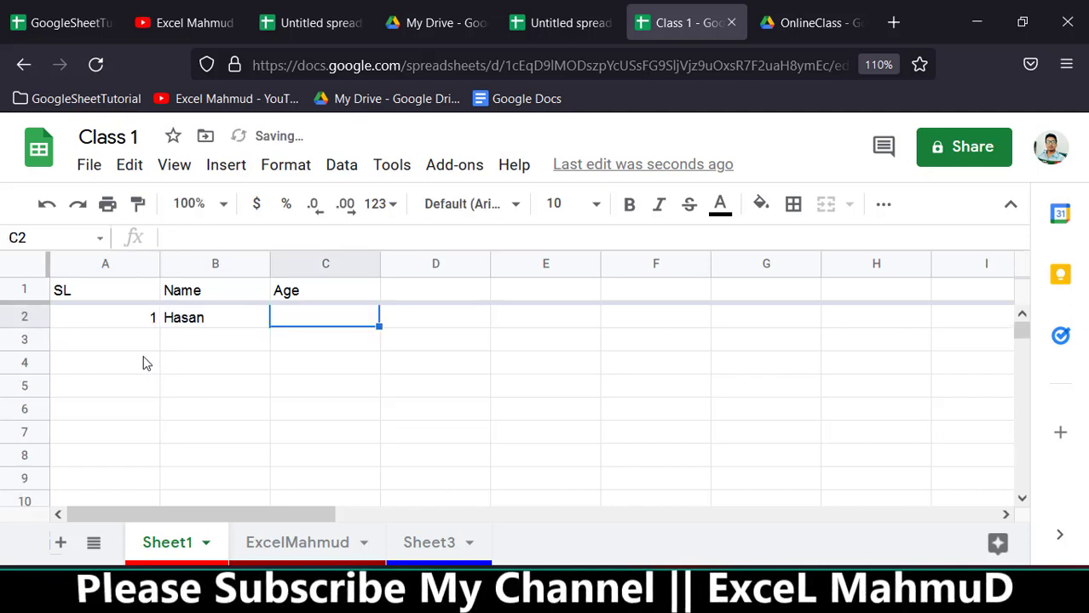
text(32)
key(Return)
text(2)
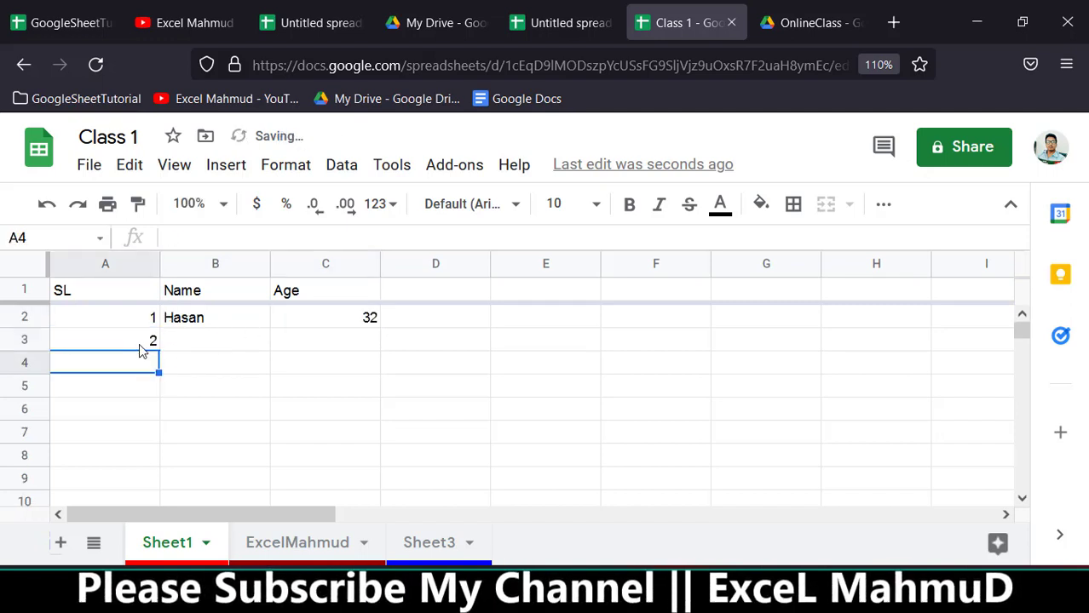
key(Right)
key(Up)
text(Ma)
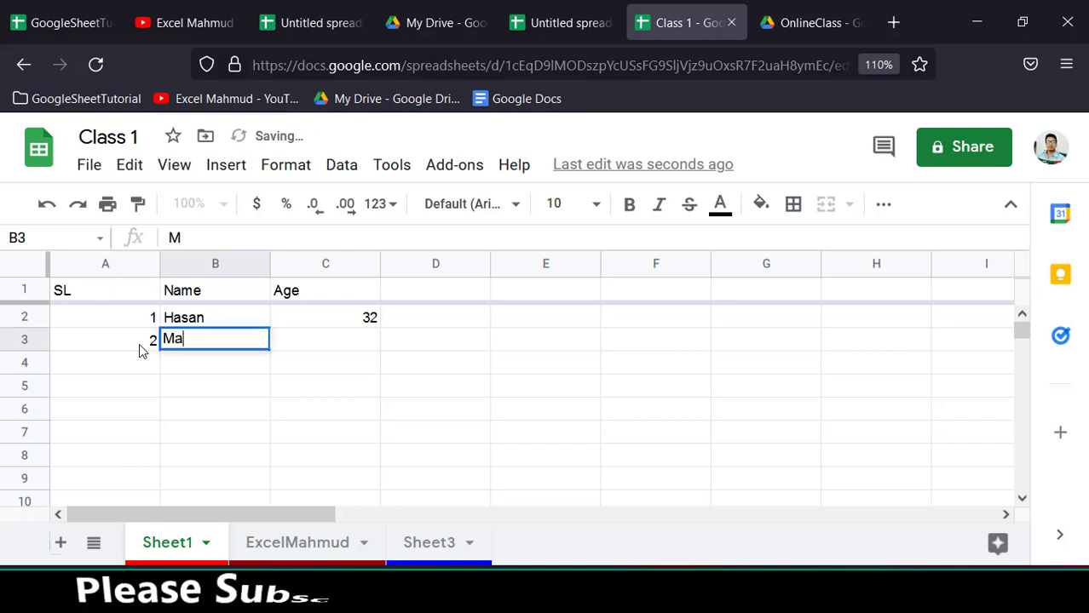
text(hmud)
key(Tab)
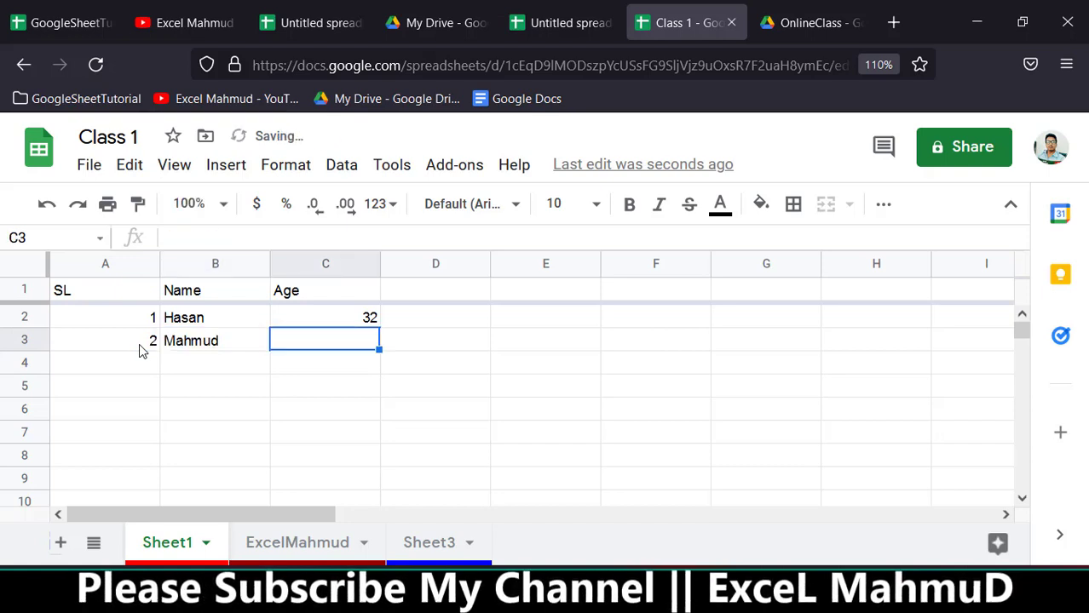
text(31)
key(Return)
scroll(168, 349, down, 5)
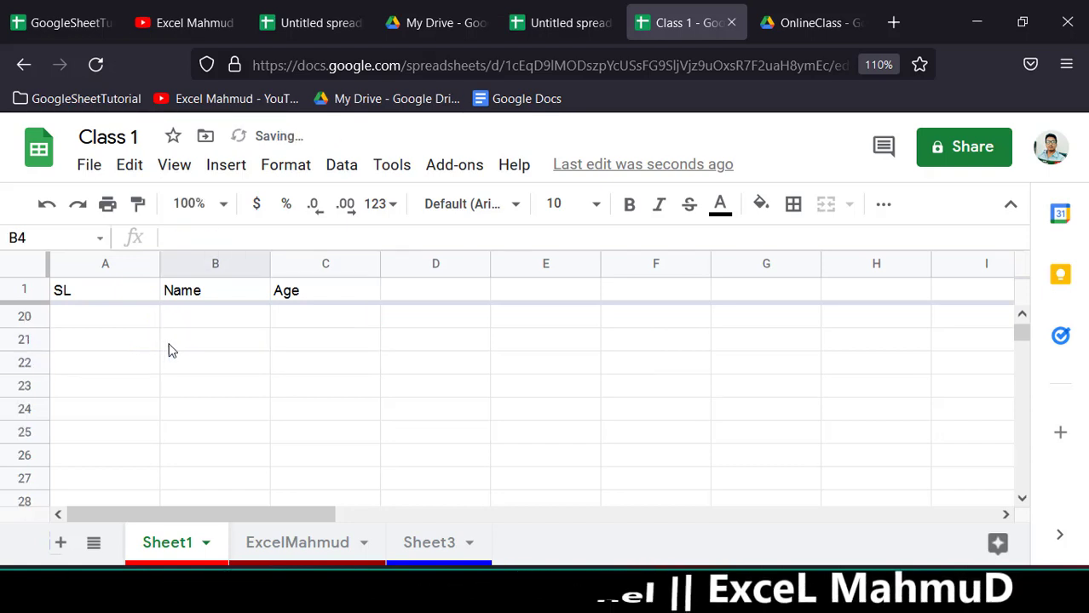
scroll(168, 350, up, 5)
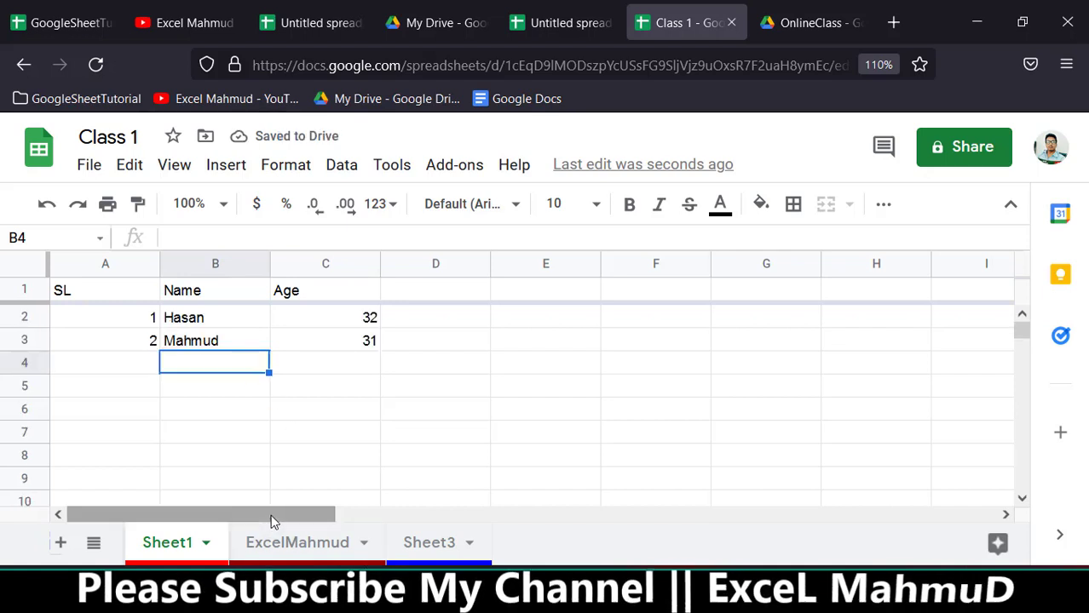
drag(272, 521, 429, 538)
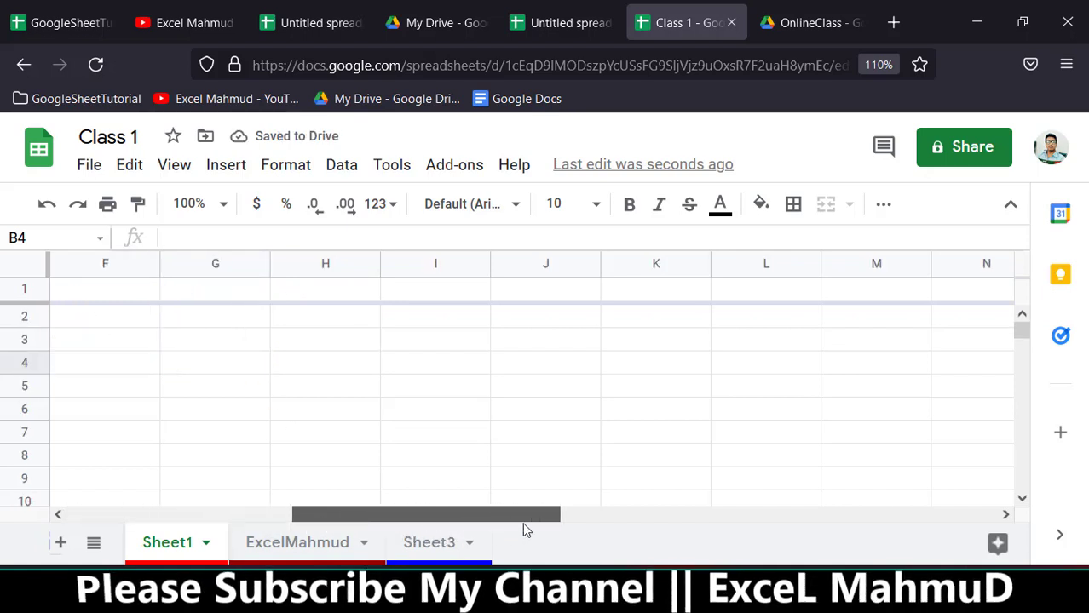
mouse_move(526, 530)
mouse_down()
mouse_move(381, 478)
mouse_move(241, 479)
mouse_up()
mouse_move(309, 480)
mouse_down()
mouse_move(202, 484)
mouse_move(47, 300)
mouse_up()
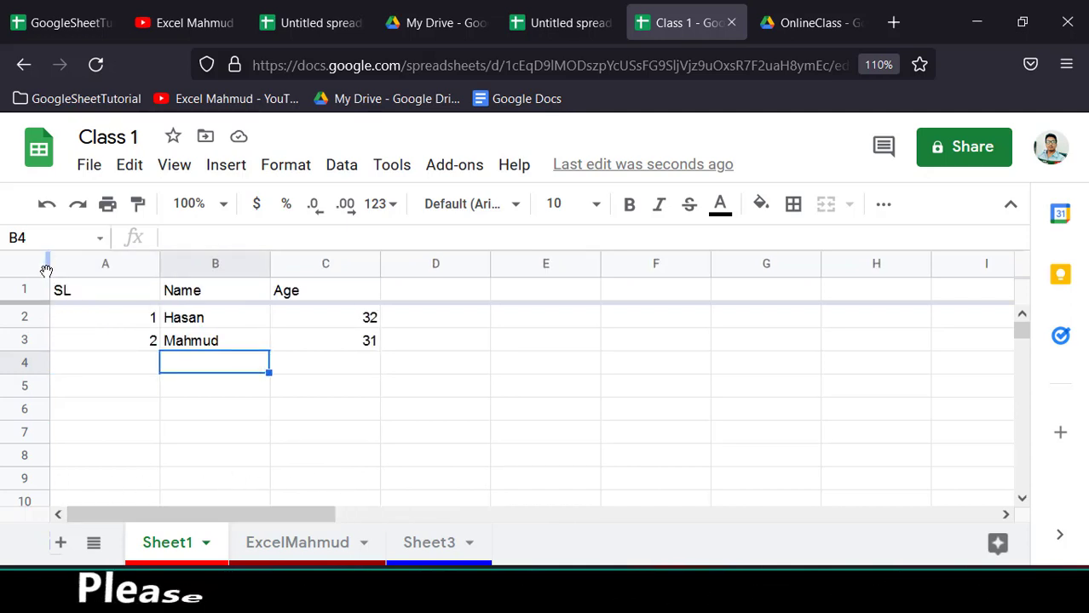
Step: Freeze columns A and B, test by scrolling, then drag the column freeze back off
drag(46, 270, 95, 298)
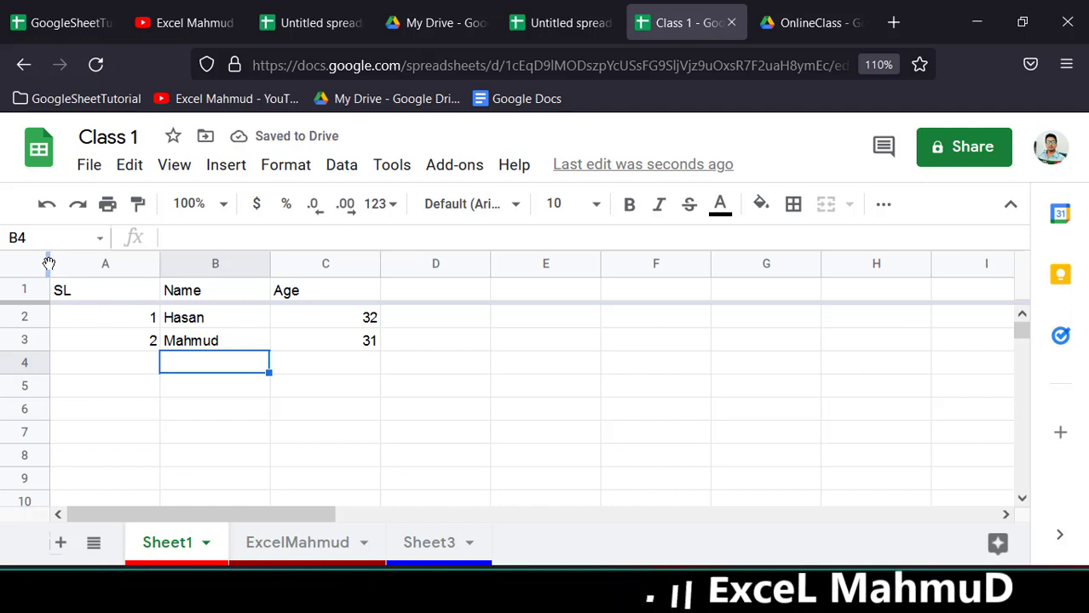
drag(48, 264, 281, 302)
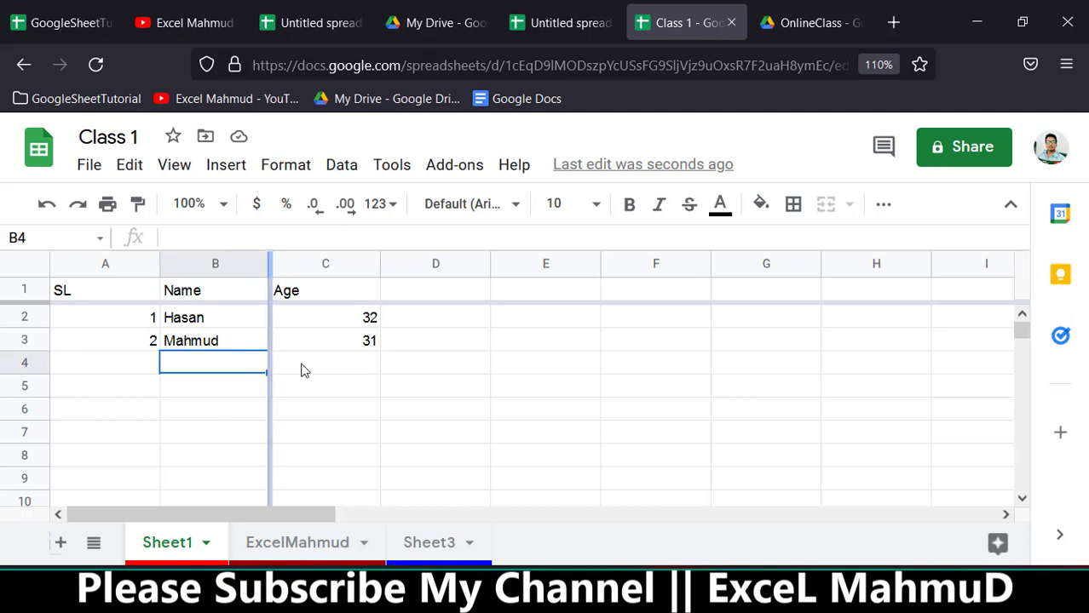
drag(303, 369, 306, 371)
scroll(306, 375, down, 4)
scroll(311, 388, up, 4)
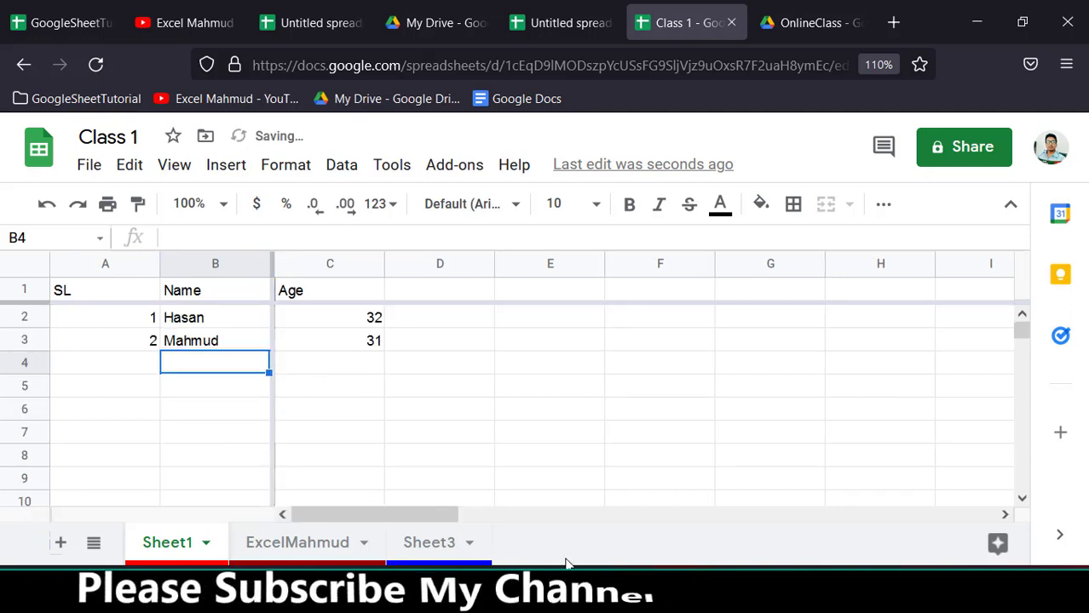
mouse_move(427, 516)
mouse_down()
mouse_move(583, 530)
mouse_move(405, 500)
mouse_move(536, 503)
mouse_move(364, 467)
mouse_up()
scroll(460, 357, down, 4)
scroll(455, 361, up, 4)
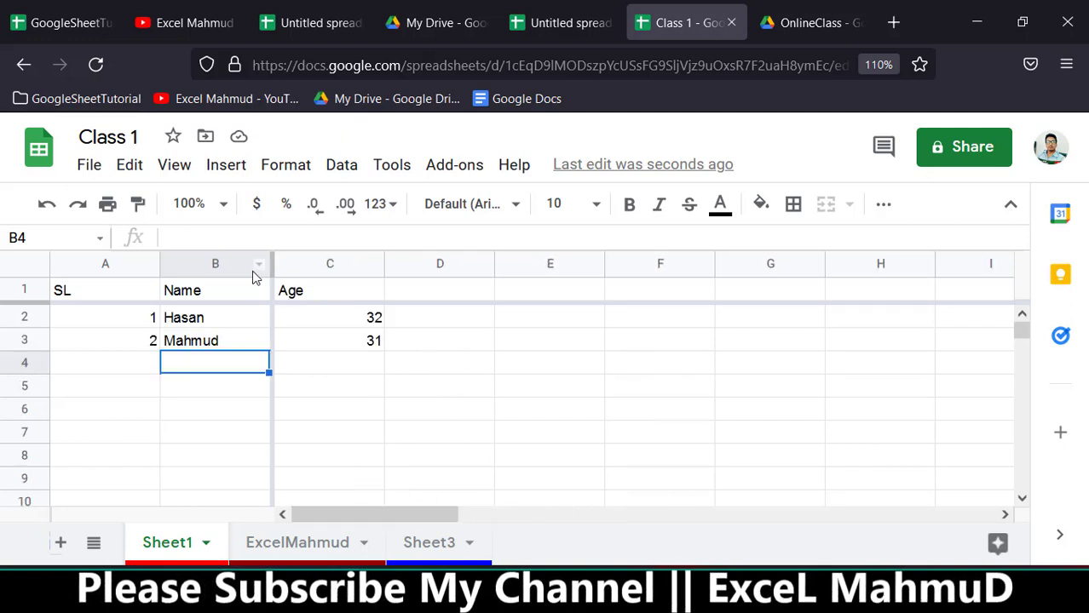
drag(274, 266, 39, 247)
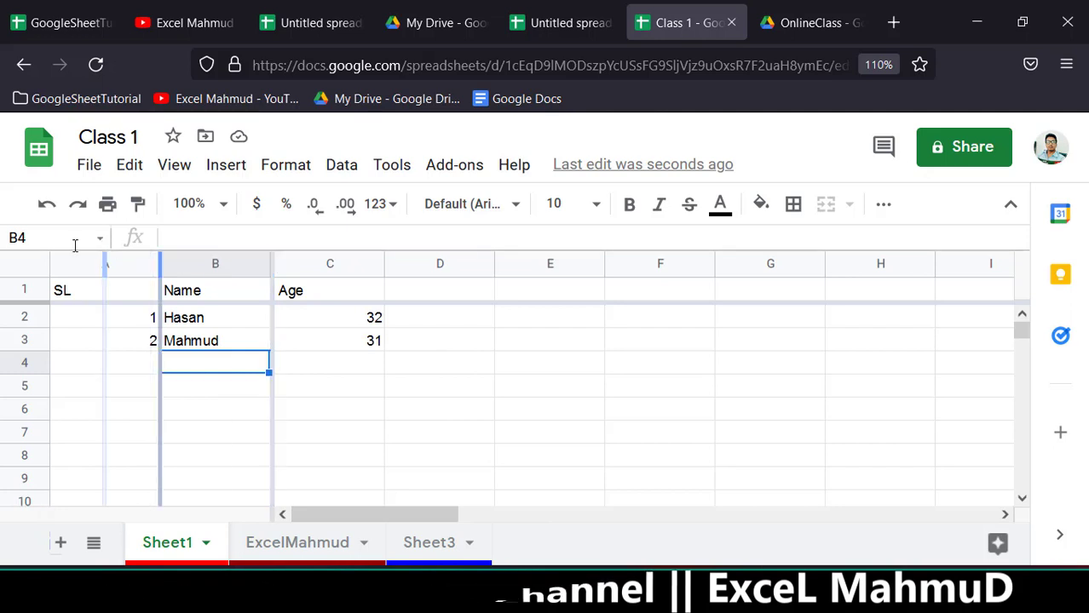
Step: Drag the row freeze bar above row 1 so the header row is no longer frozen
click(132, 292)
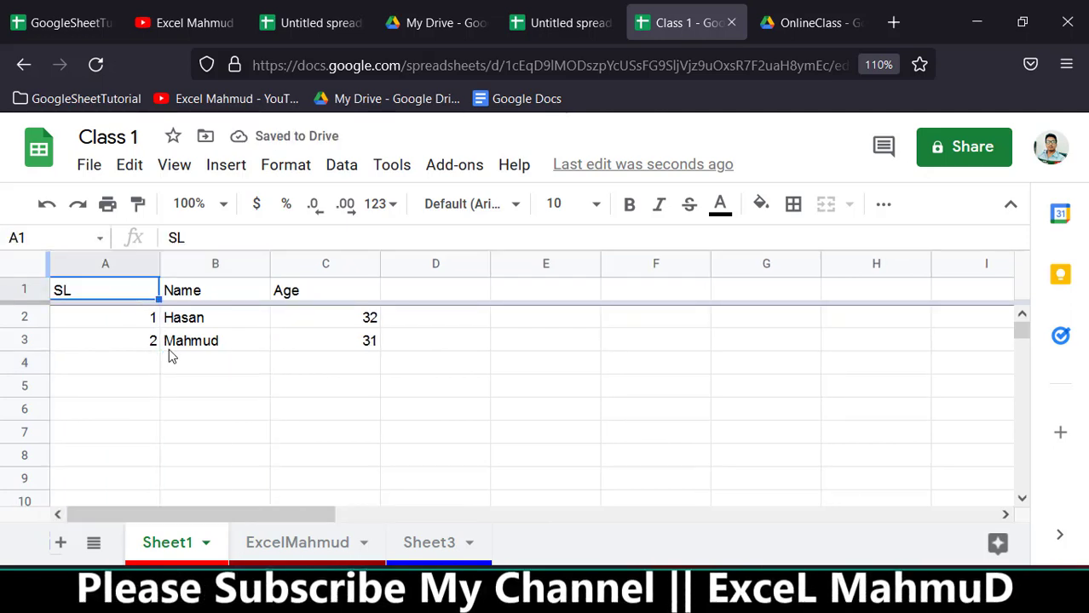
drag(169, 340, 69, 340)
click(60, 318)
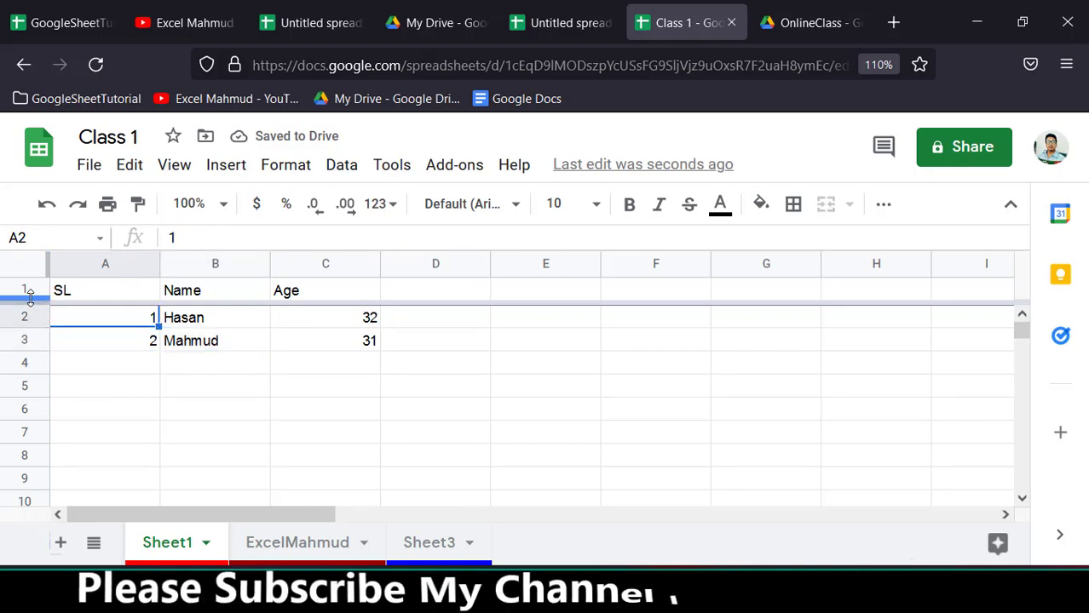
drag(29, 296, 36, 277)
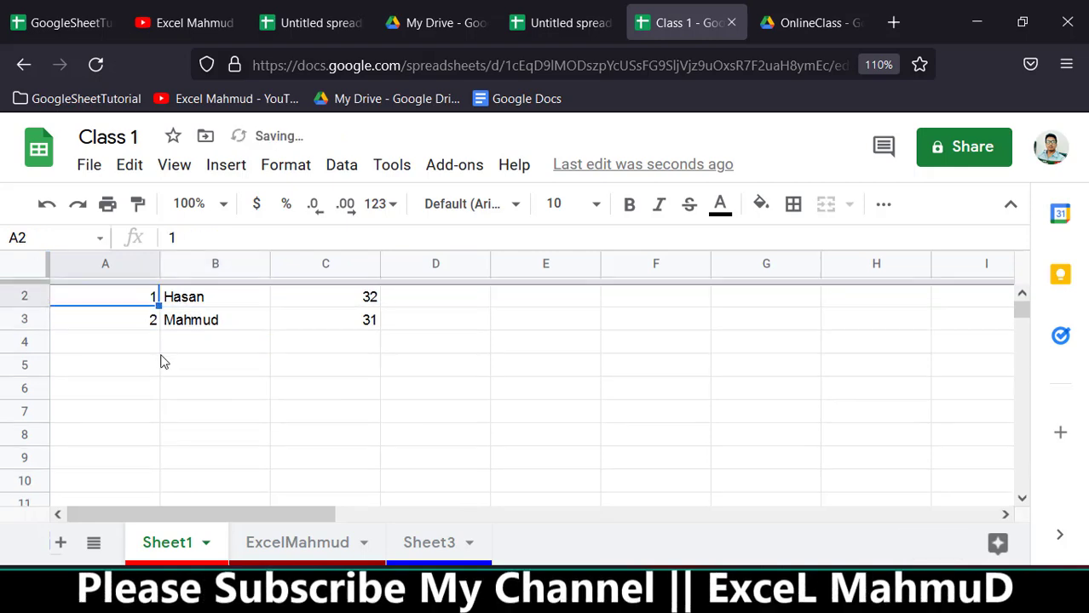
key(super)
text(recor)
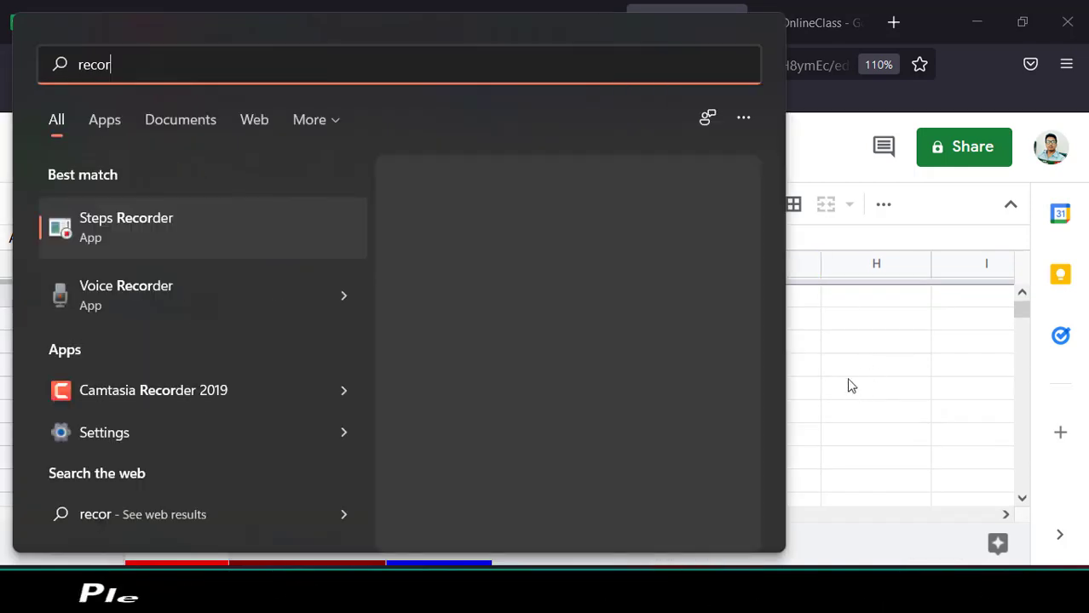
click(849, 371)
key(ctrl+z)
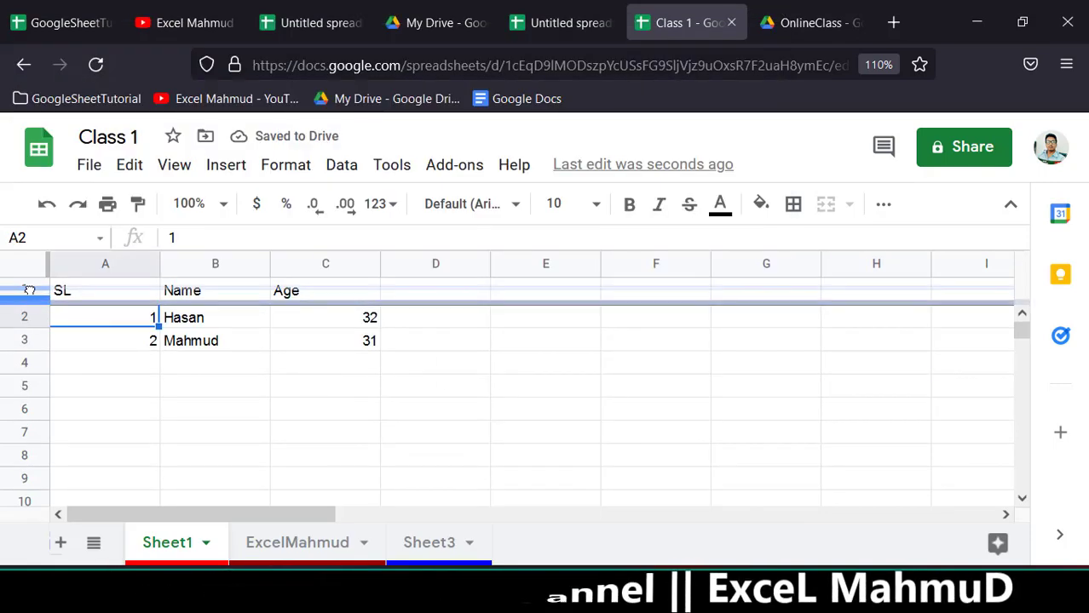
drag(36, 302, 26, 274)
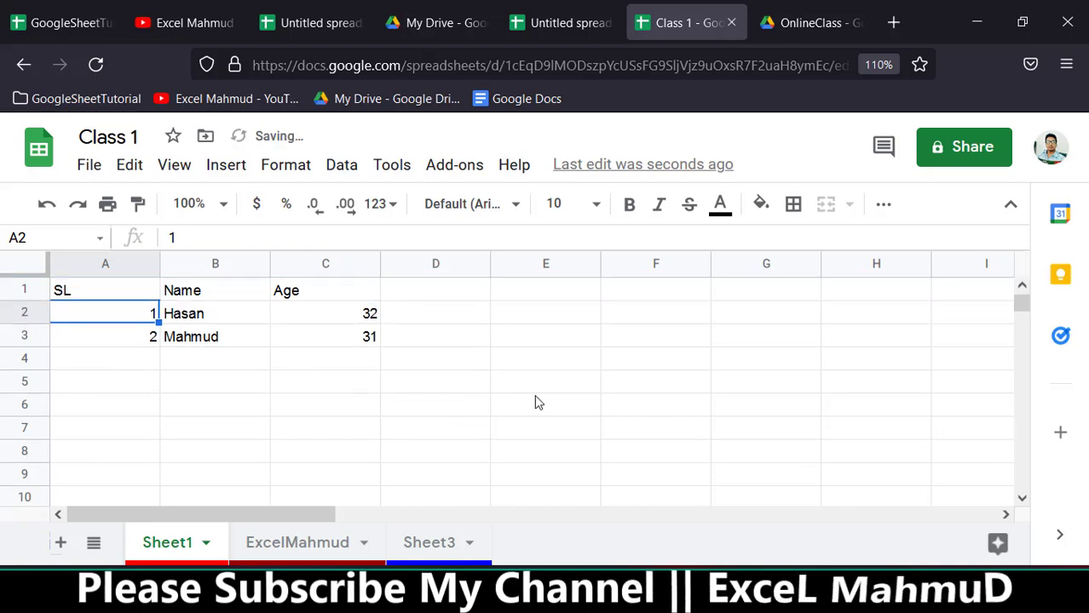
click(534, 360)
scroll(520, 401, down, 4)
scroll(537, 418, up, 4)
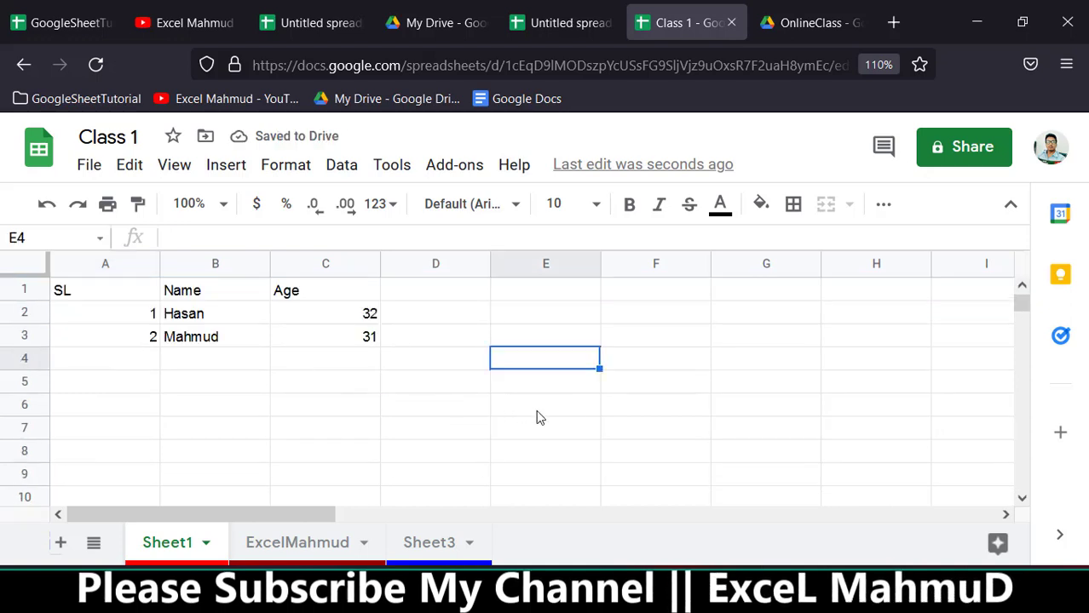
Step: Add a Salary header in D1 with 15000 in D2 and 16000 in D3
key(Left)
key(Up)
key(Up)
key(Up)
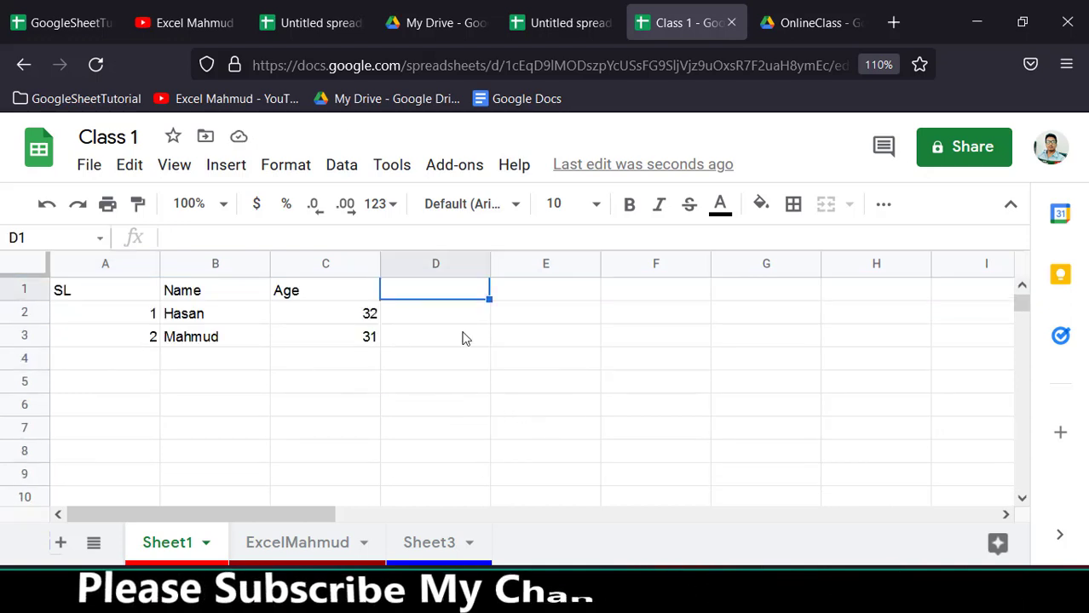
text(Salary)
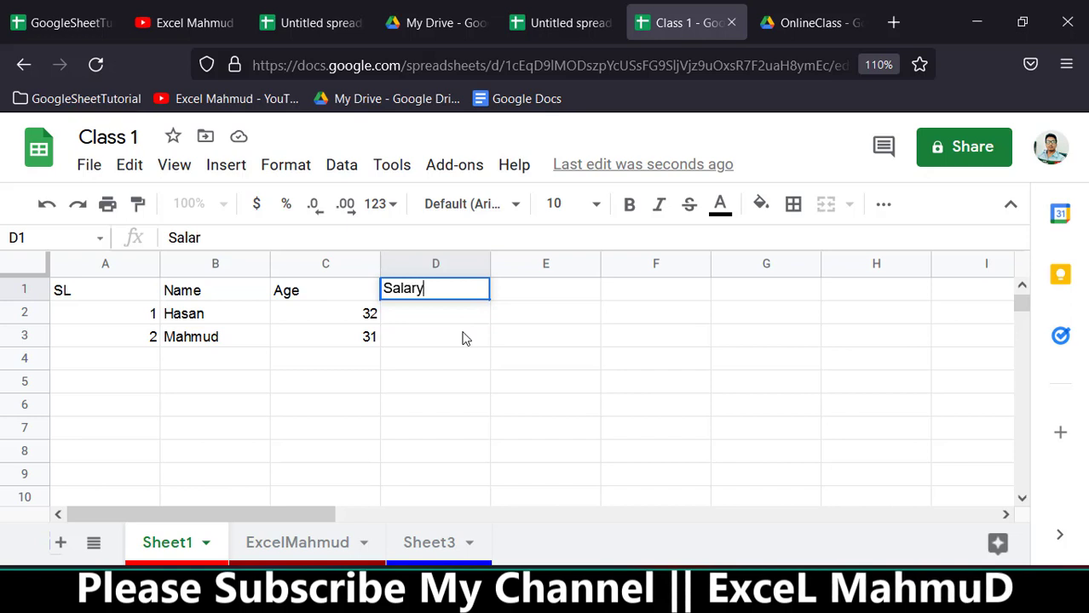
key(Return)
text(150)
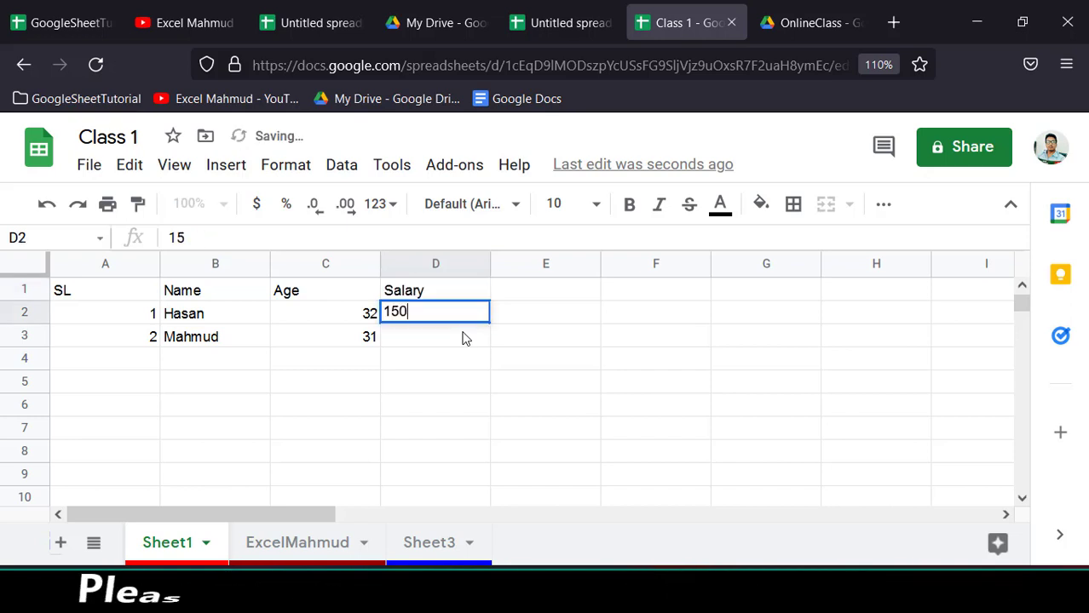
text(00)
key(Return)
text(1)
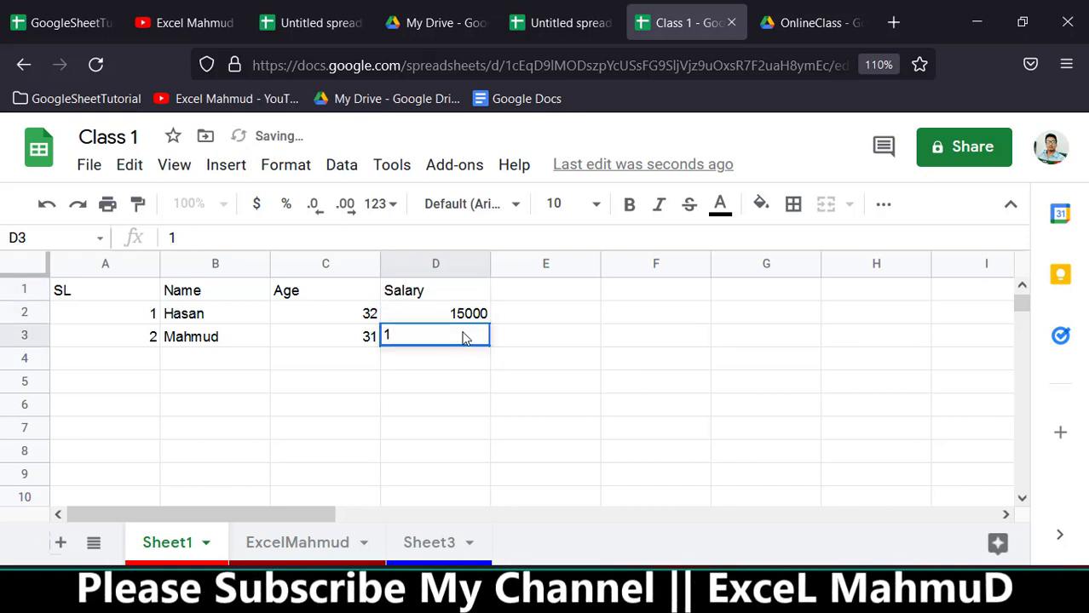
key(Return)
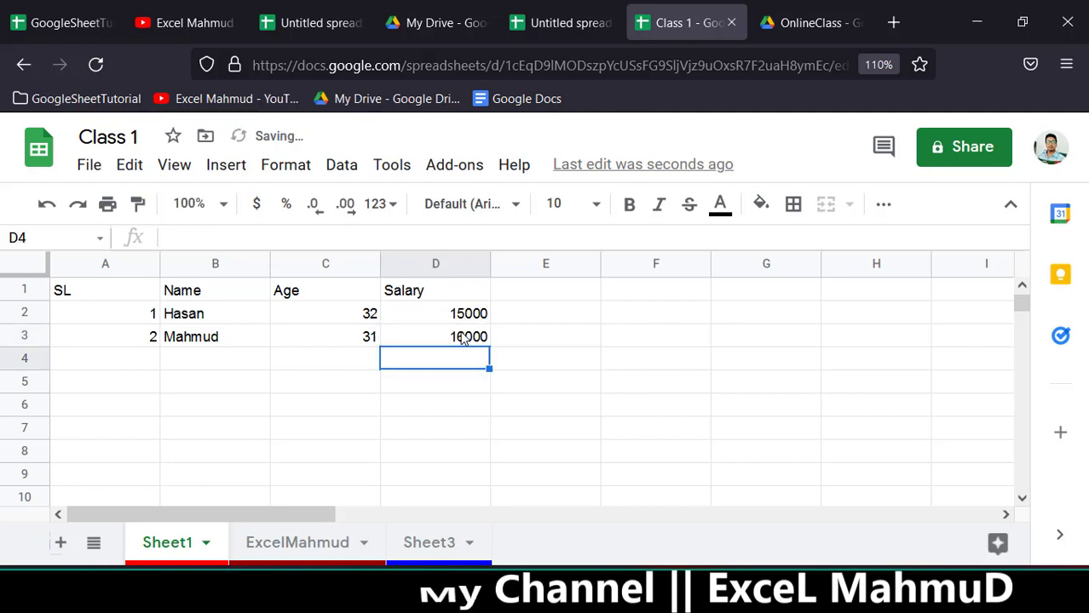
Step: Rename the Sheet1 tab to EMPData
double_click(171, 550)
text(S)
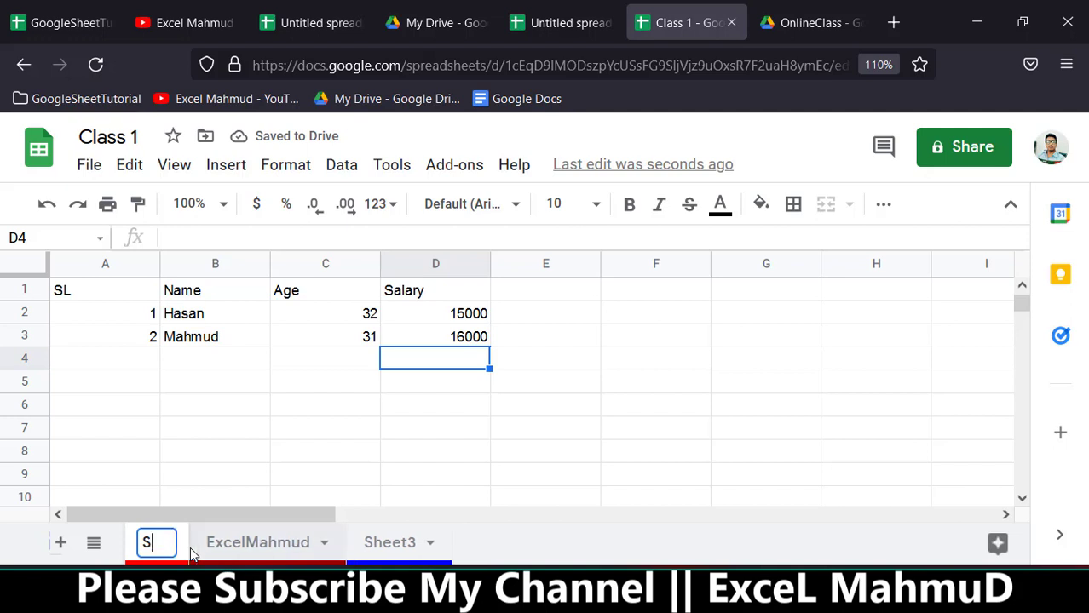
text(M)
key(BackSpace)
key(BackSpace)
text(MP)
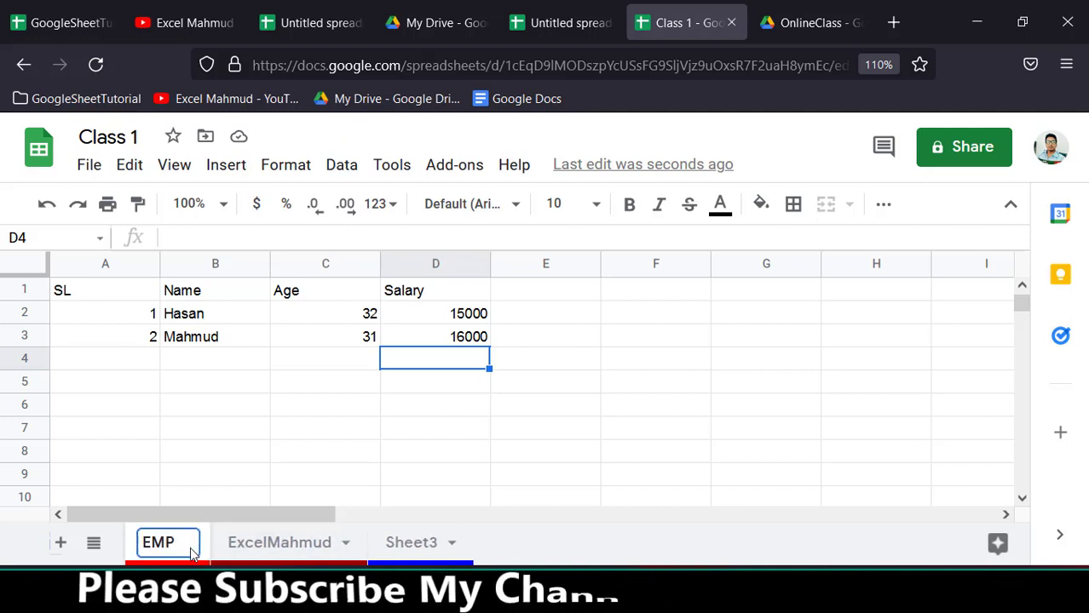
text(Data)
key(Return)
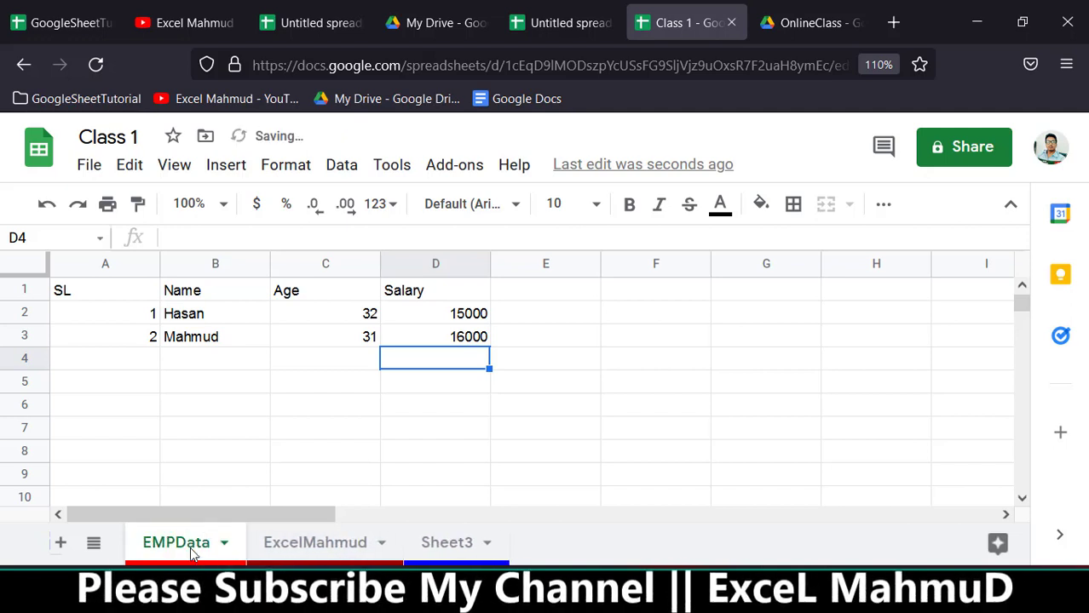
scroll(328, 381, down, 5)
scroll(340, 386, up, 5)
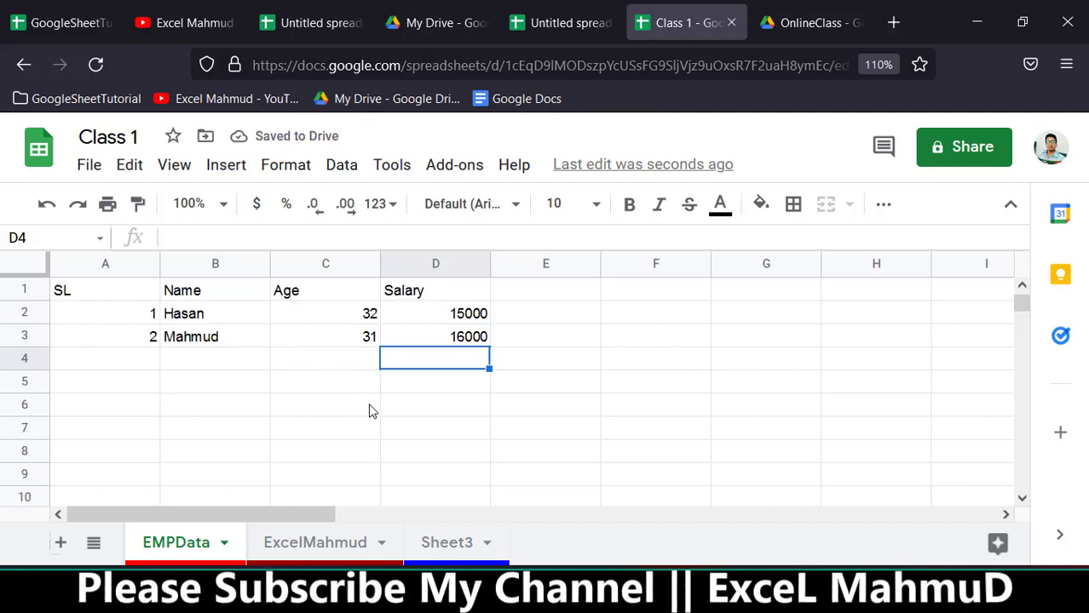
drag(106, 291, 457, 292)
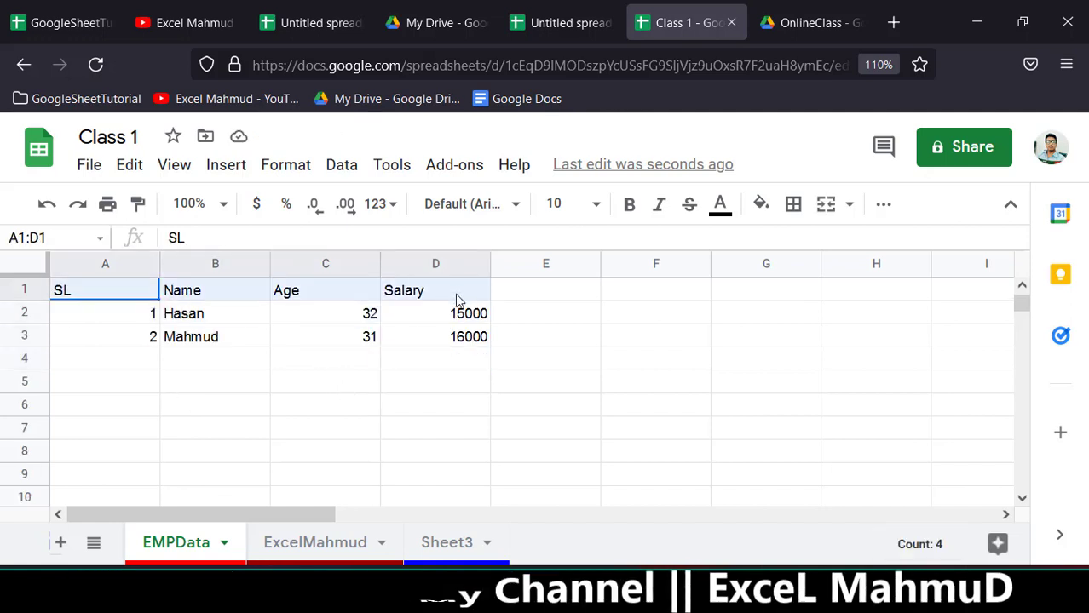
click(629, 203)
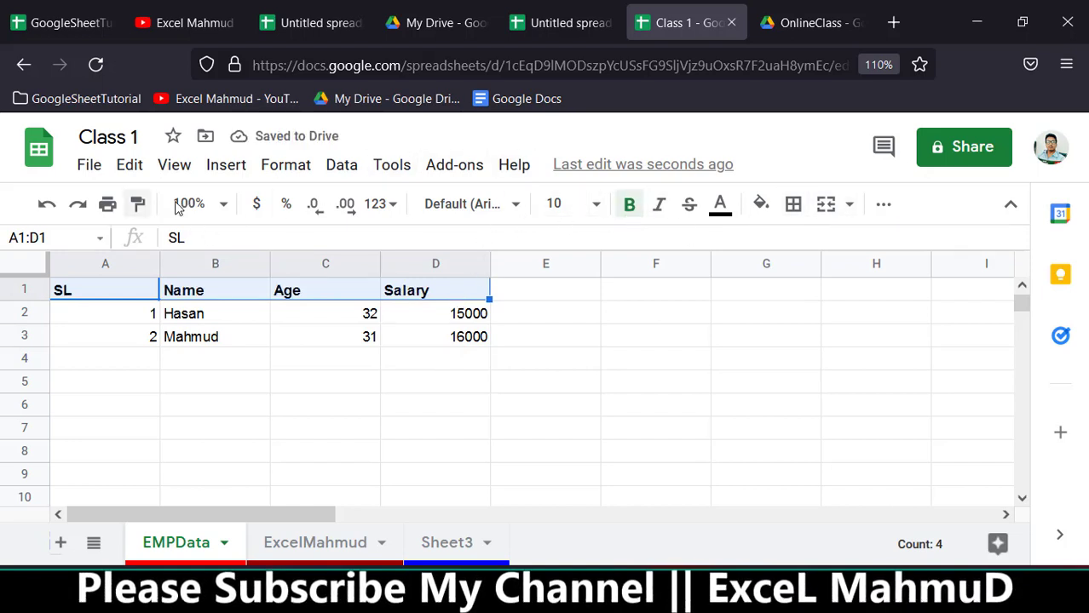
click(596, 207)
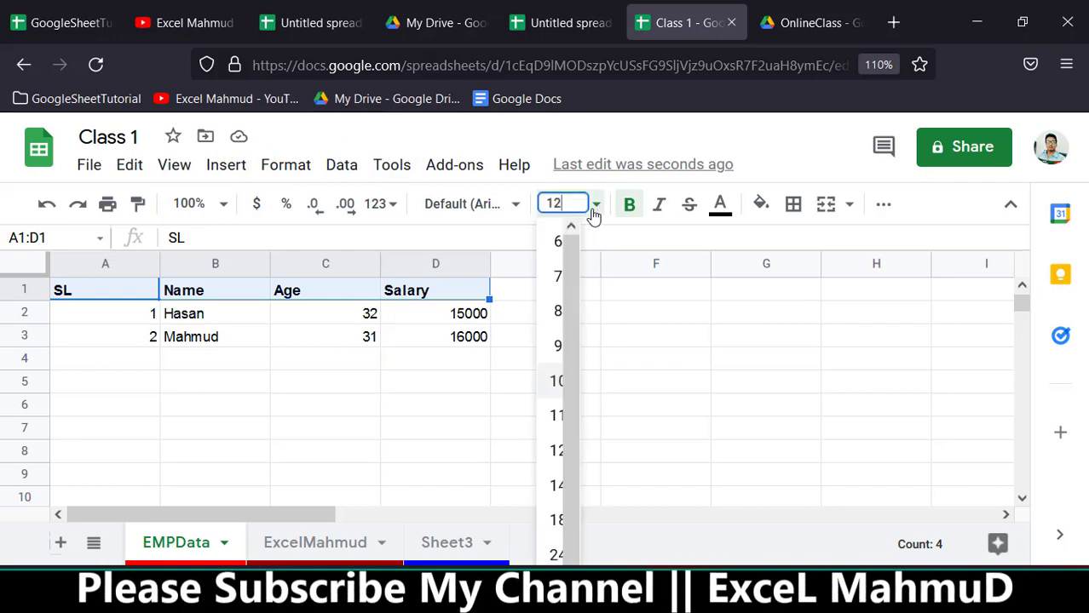
key(Return)
click(761, 205)
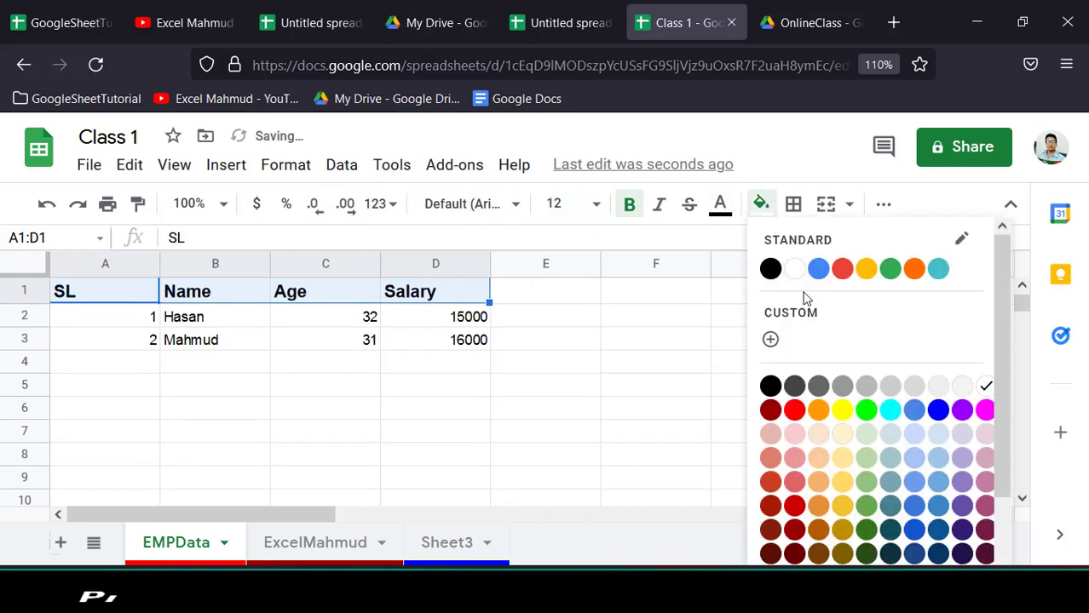
click(769, 268)
click(720, 207)
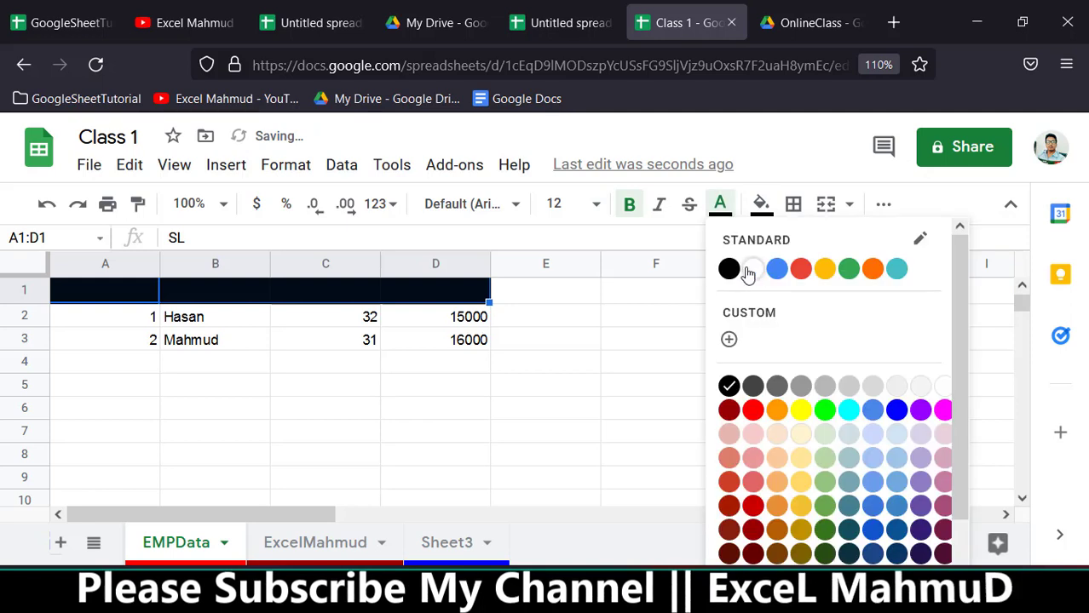
click(751, 270)
click(883, 204)
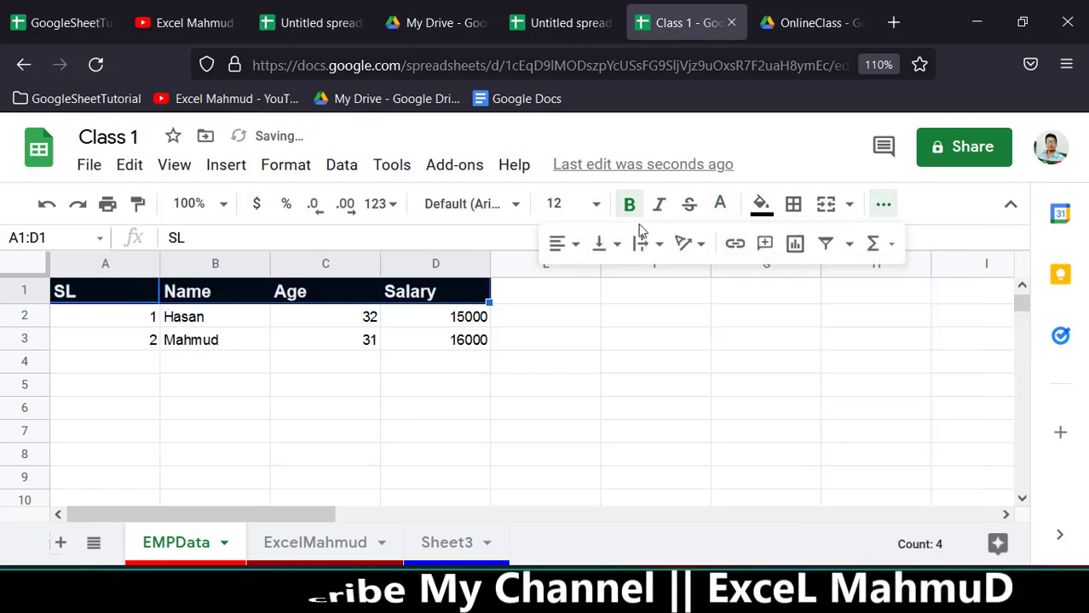
click(569, 247)
click(587, 280)
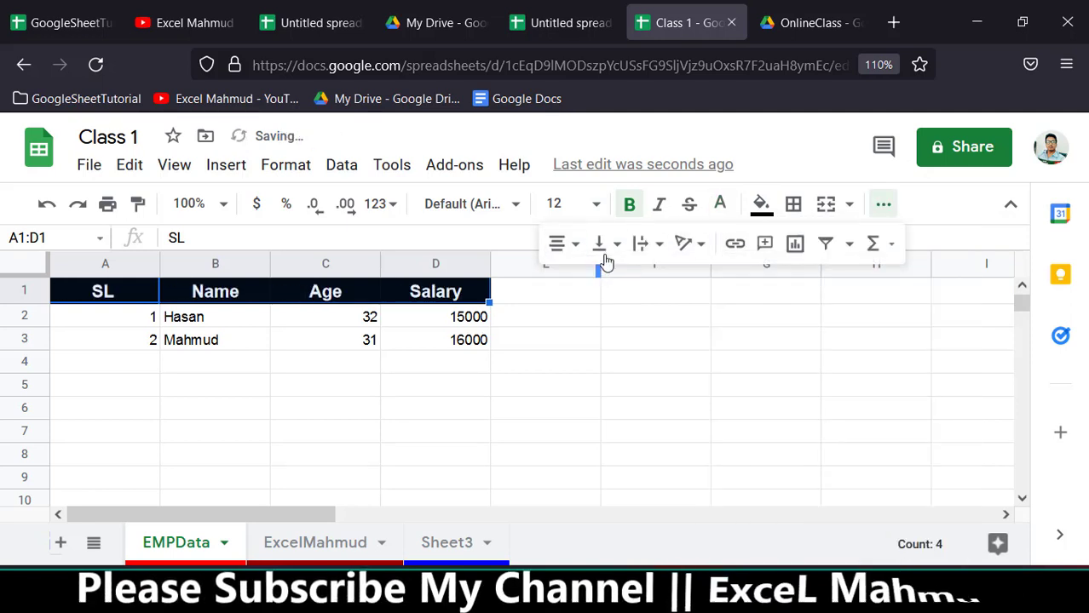
click(614, 245)
click(647, 247)
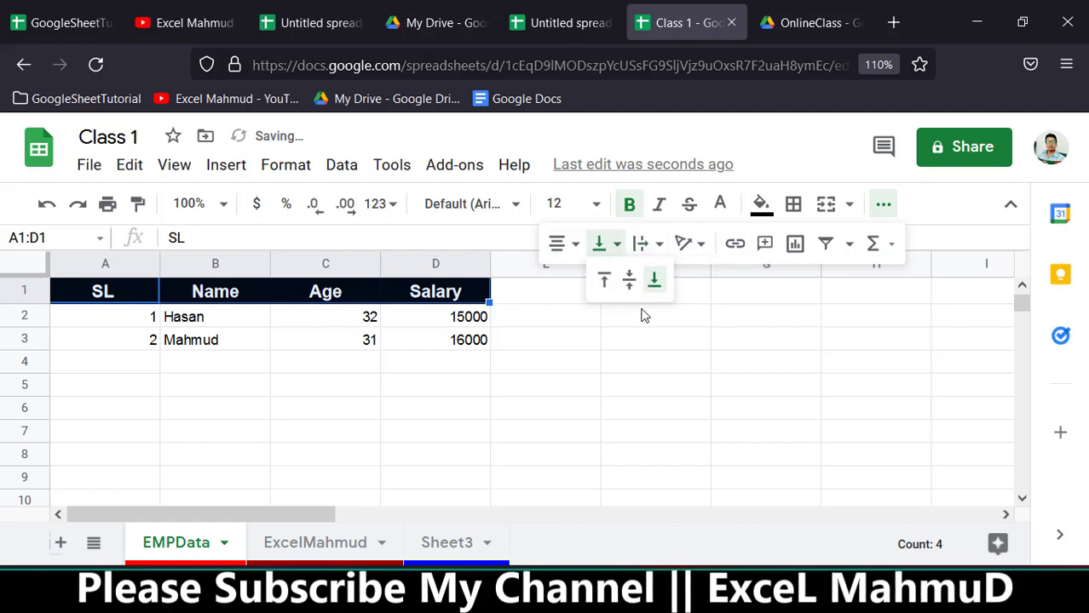
click(629, 282)
click(670, 339)
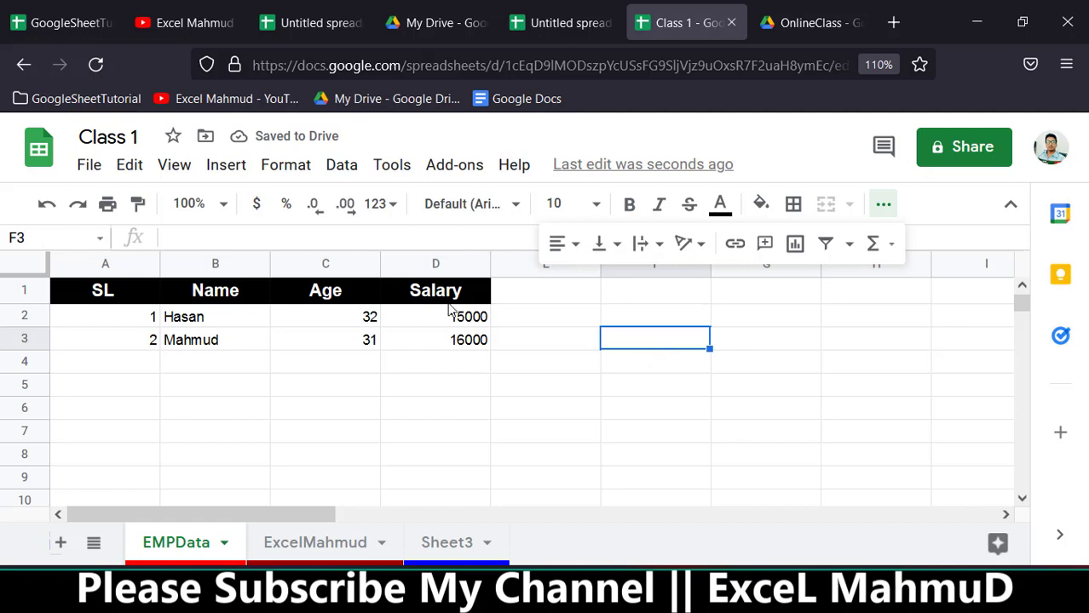
drag(458, 393, 458, 362)
click(485, 291)
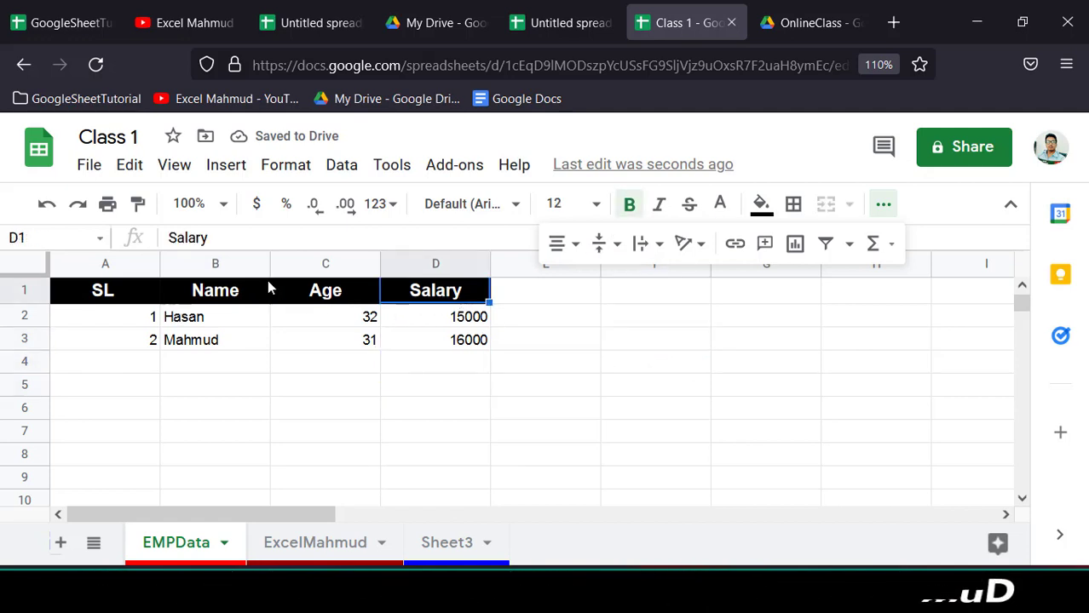
double_click(250, 316)
text(Mahmud)
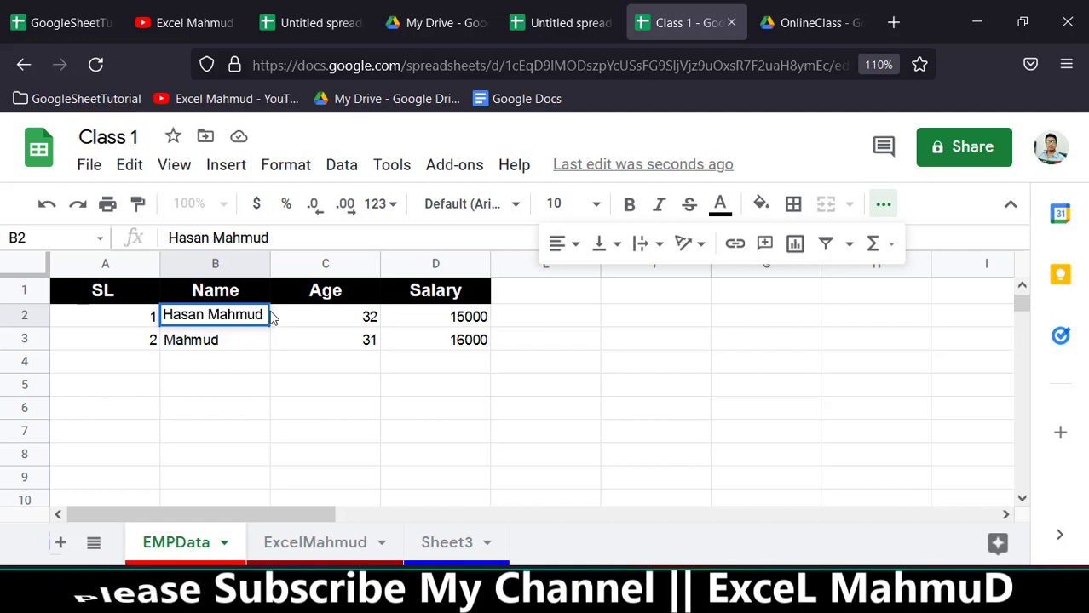
key(Return)
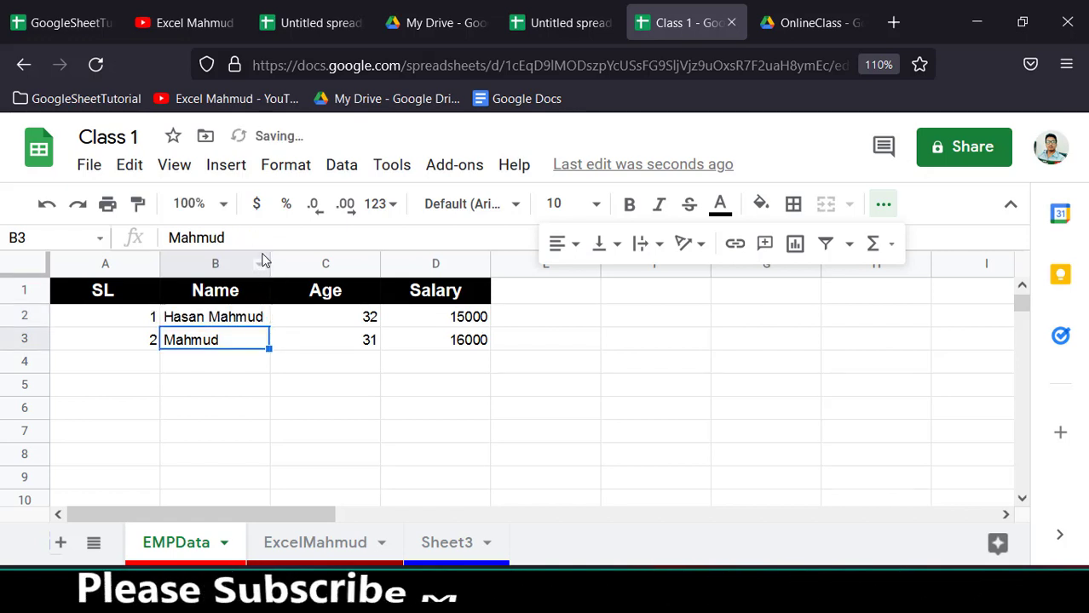
drag(269, 253, 228, 247)
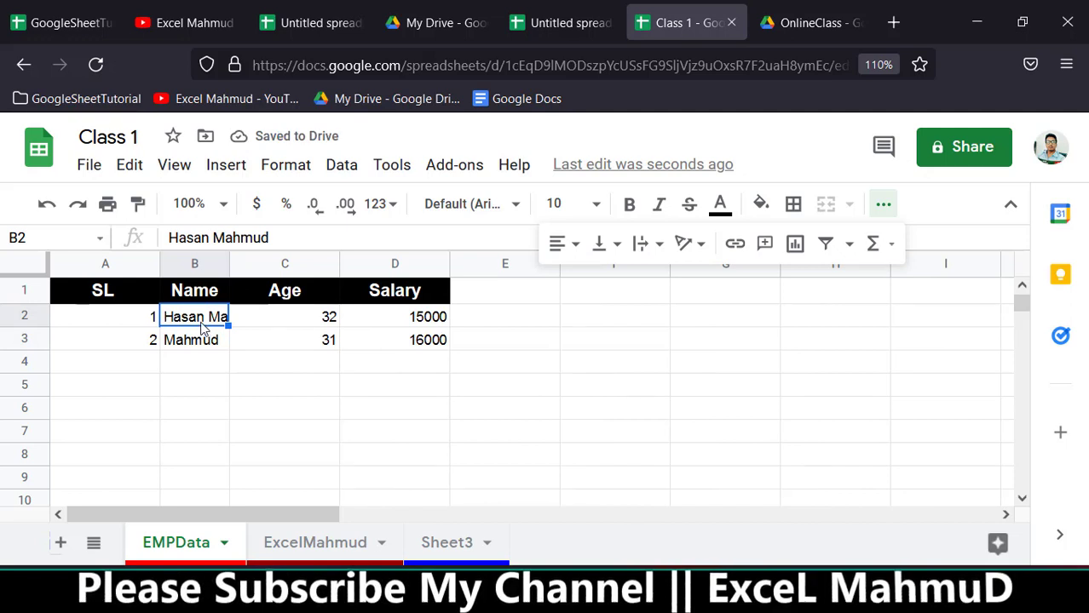
click(658, 247)
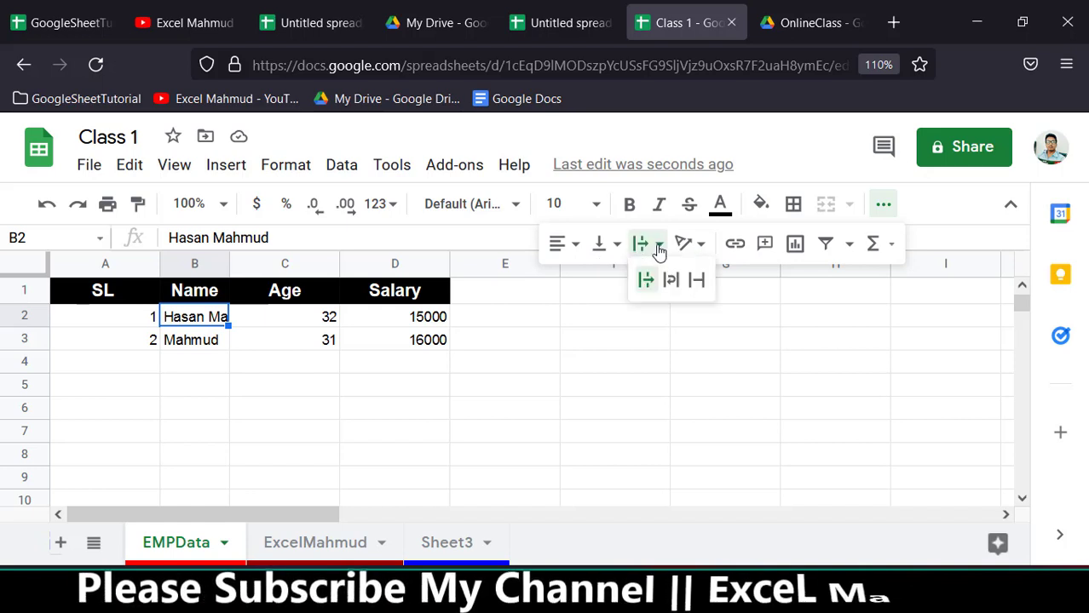
click(670, 281)
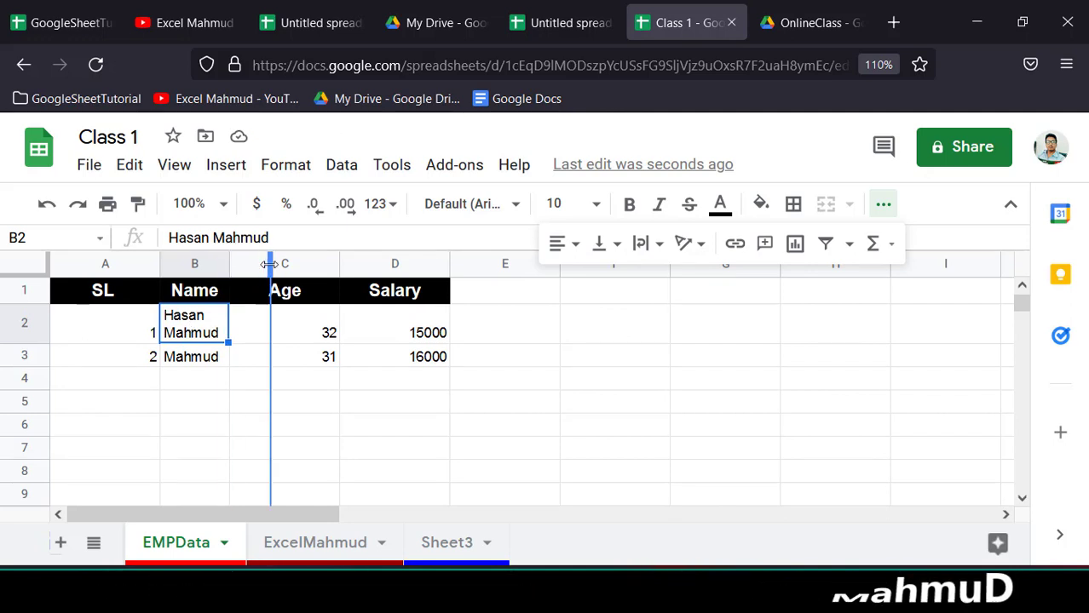
drag(227, 254, 282, 263)
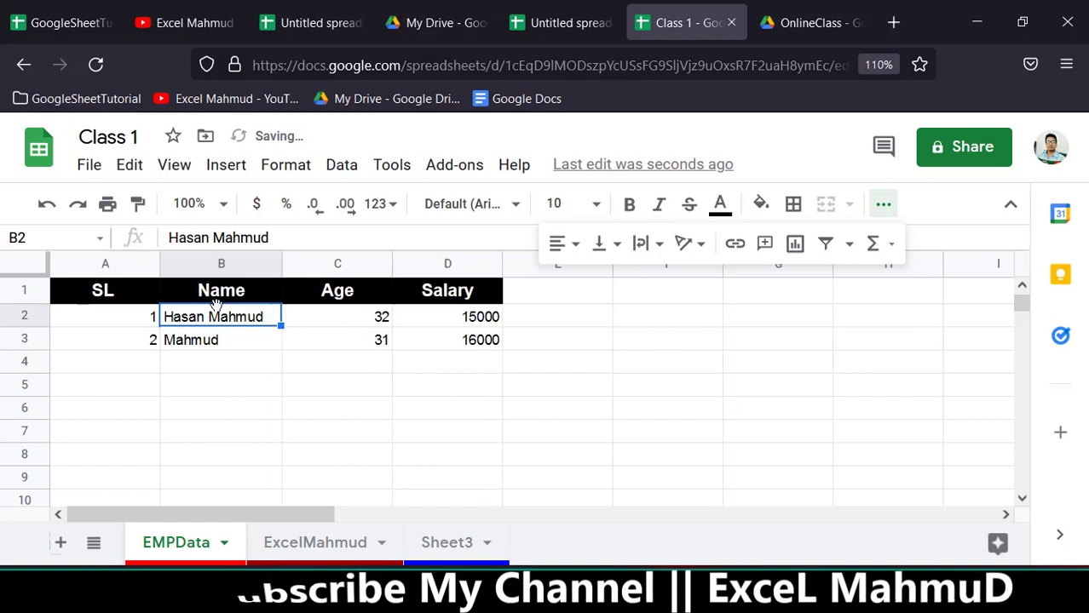
click(643, 244)
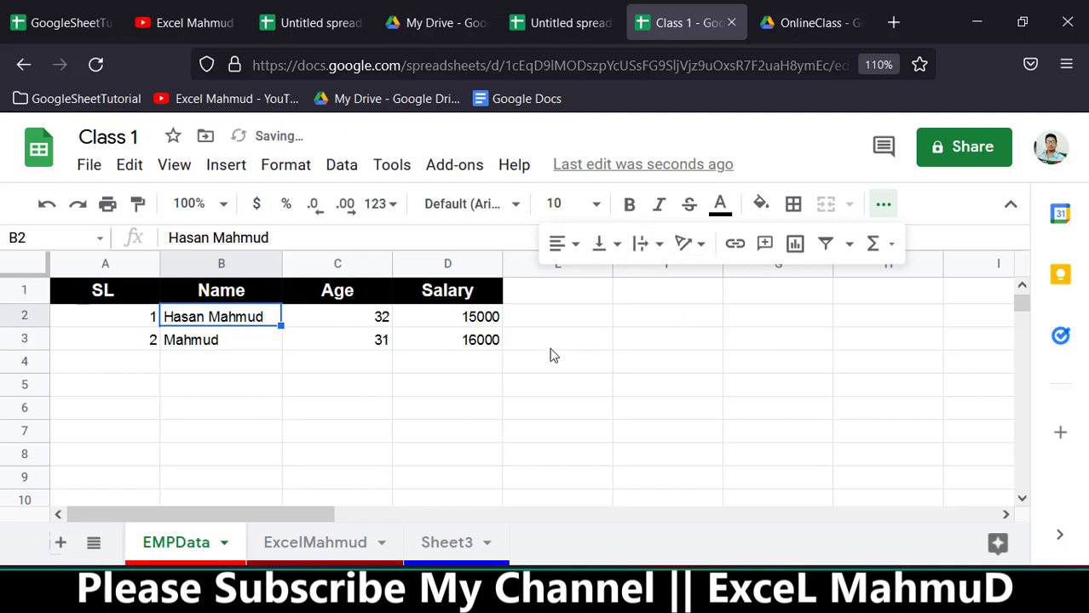
drag(222, 384, 287, 384)
click(274, 263)
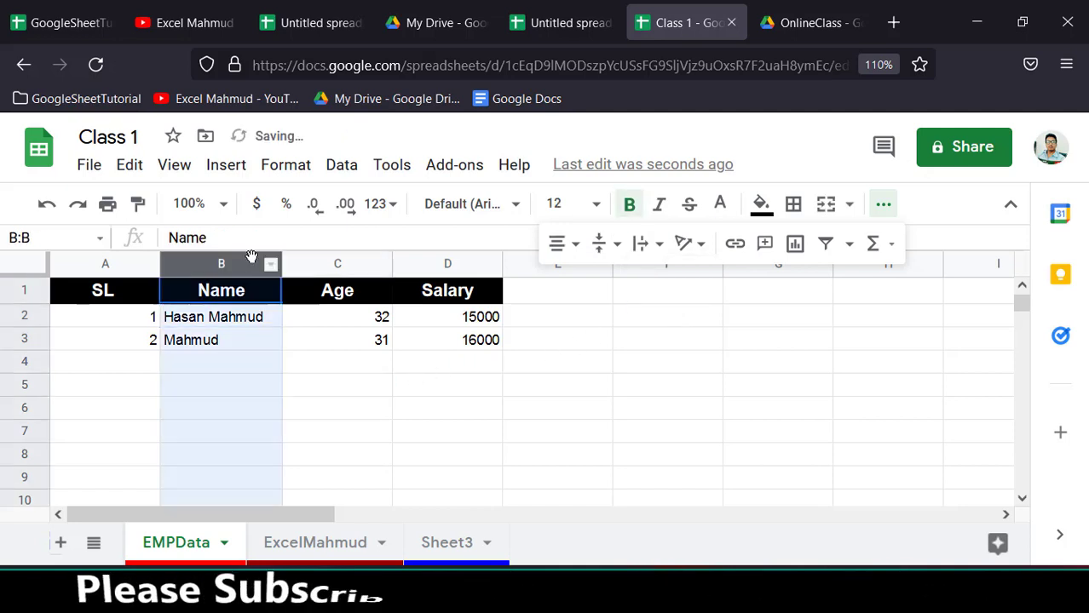
key(ctrl+z)
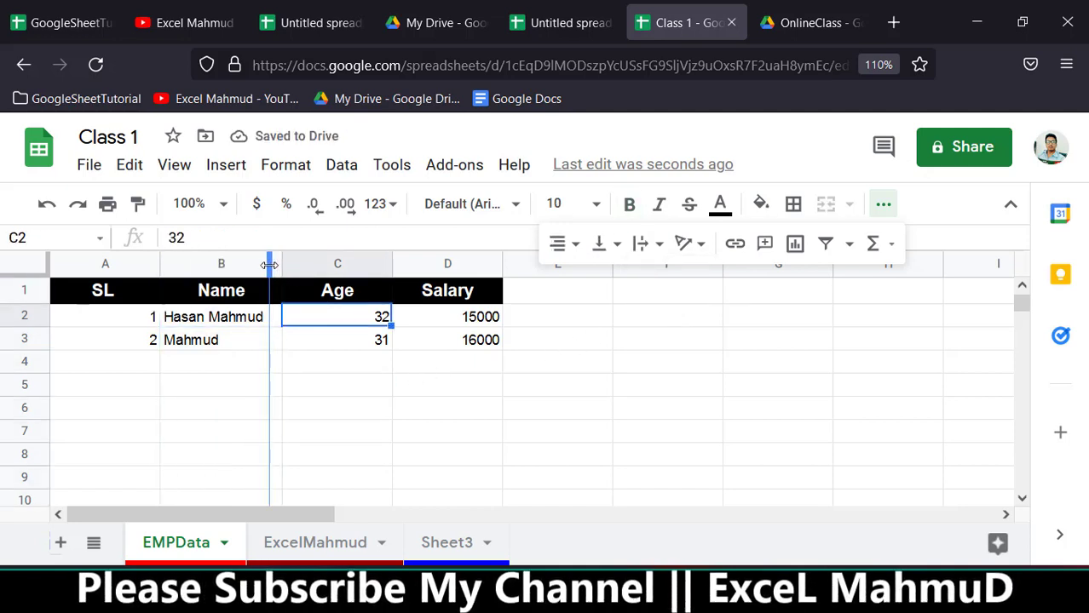
drag(269, 265, 287, 272)
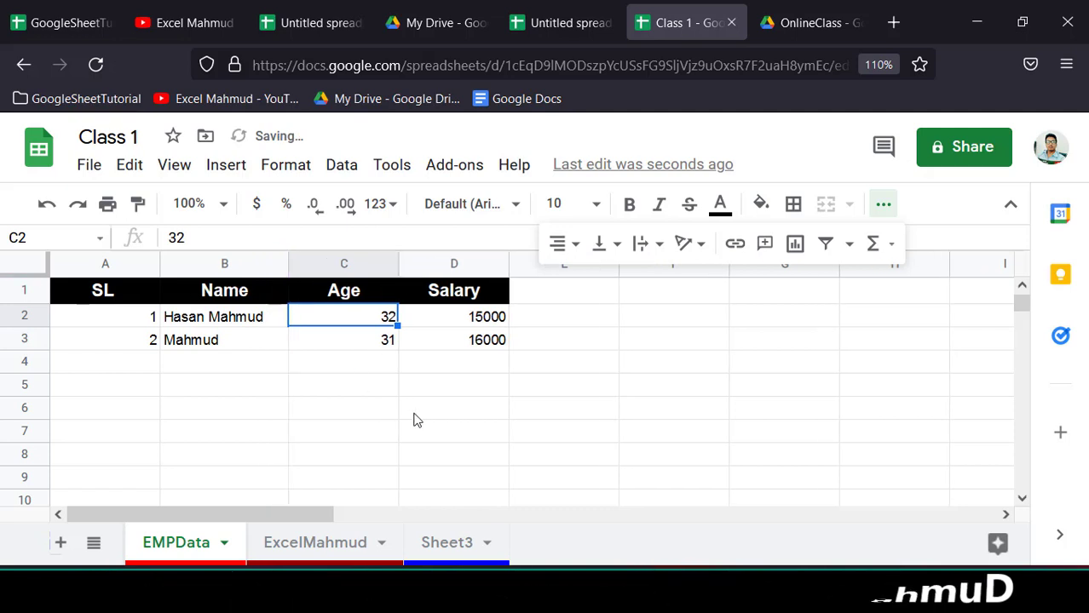
click(441, 320)
Step: Select both salaries and try dollar currency format and the decimal-place buttons
shift+click(446, 345)
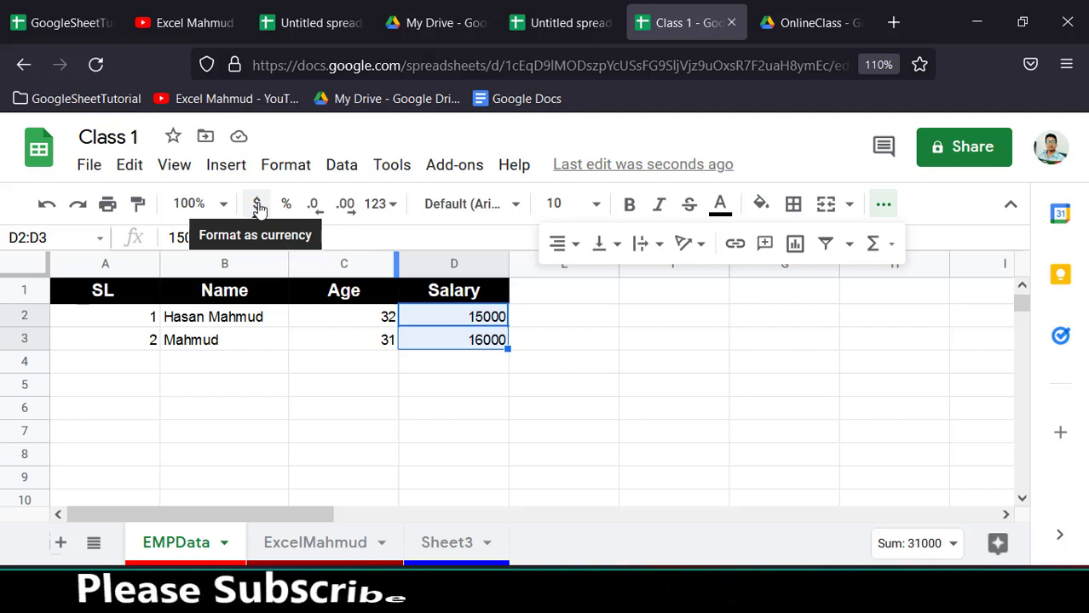
click(256, 204)
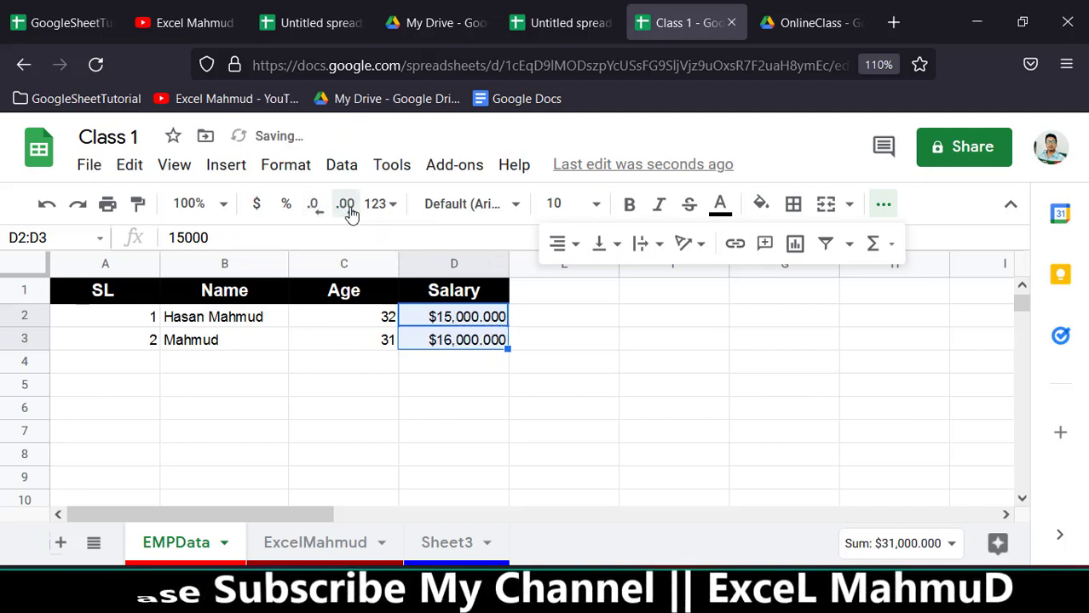
click(313, 208)
click(313, 208)
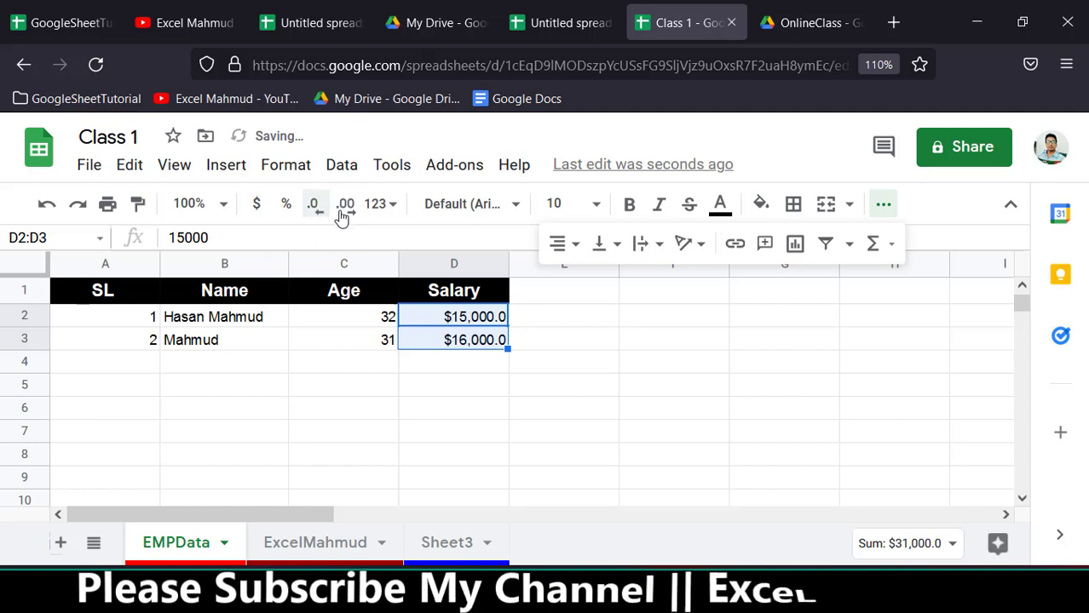
click(344, 210)
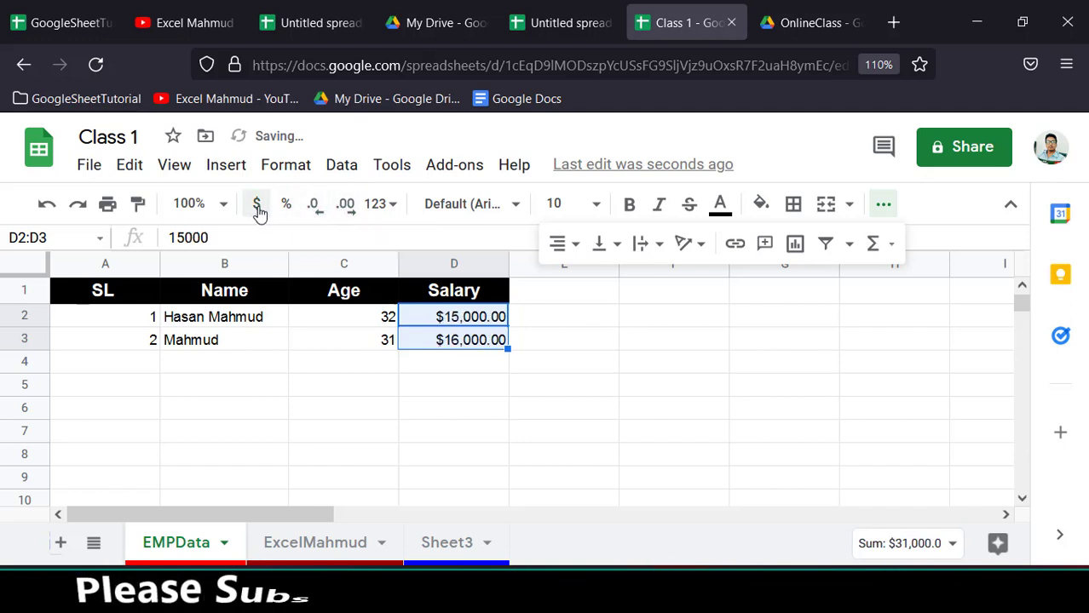
Step: Apply Number format so the salaries read 15,000.00 and 16,000.00
click(379, 204)
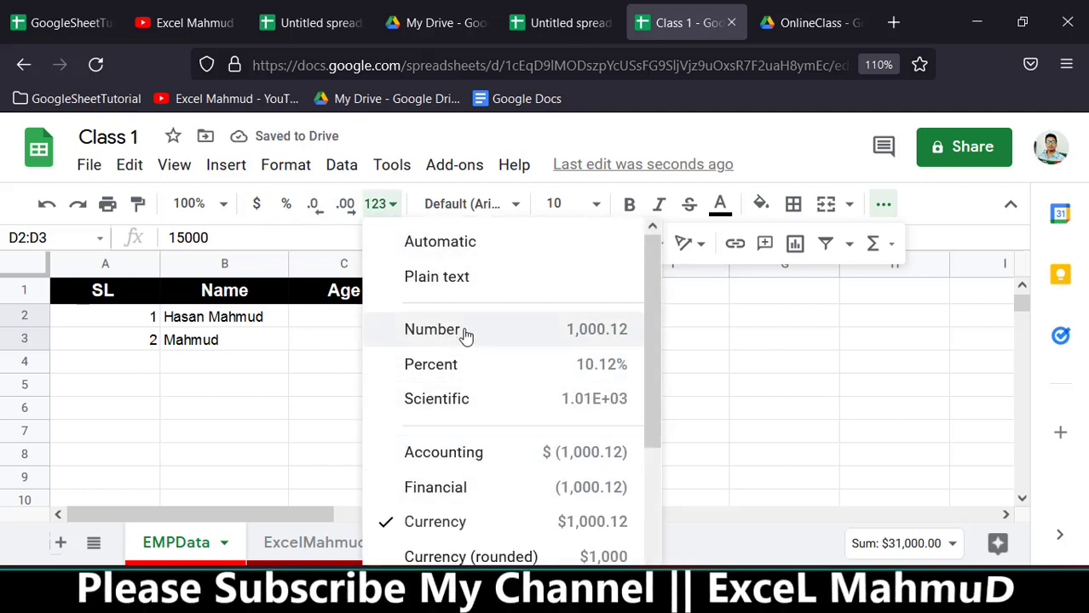
click(465, 336)
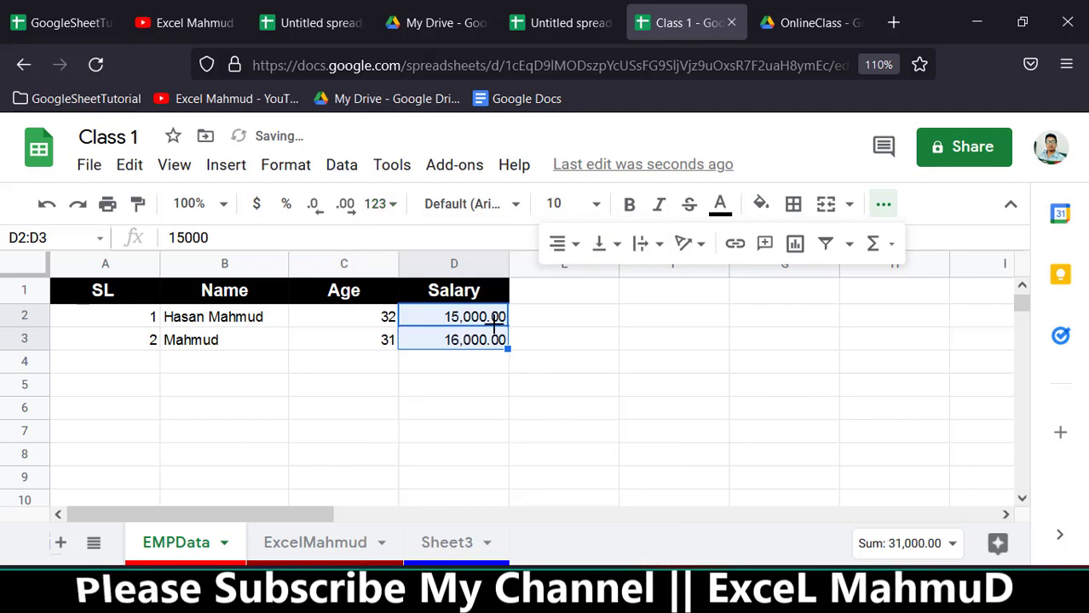
click(389, 209)
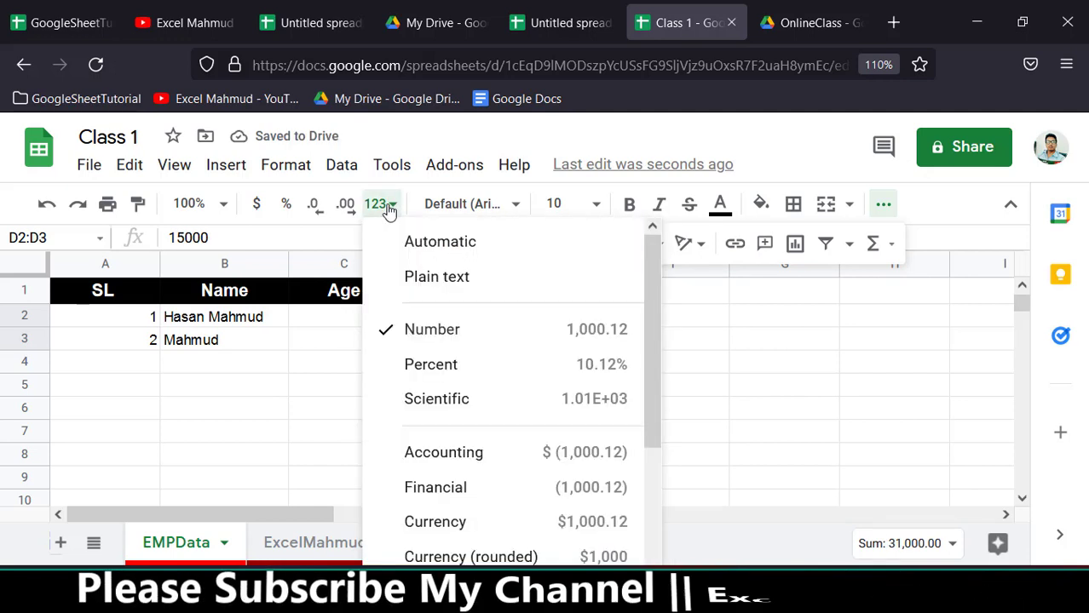
click(339, 430)
drag(461, 316, 477, 340)
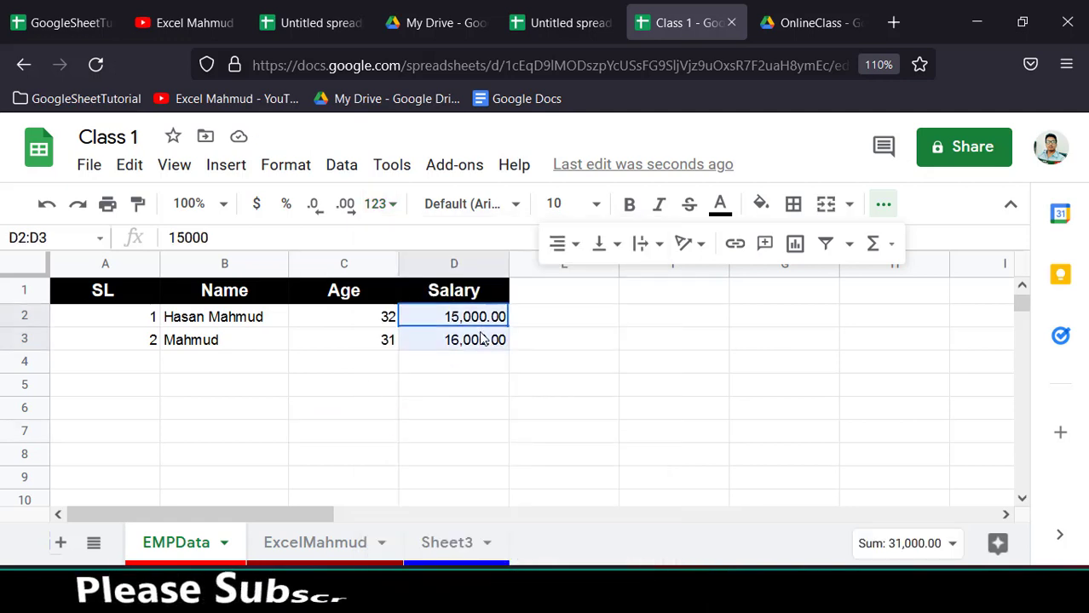
drag(562, 339, 562, 362)
click(455, 266)
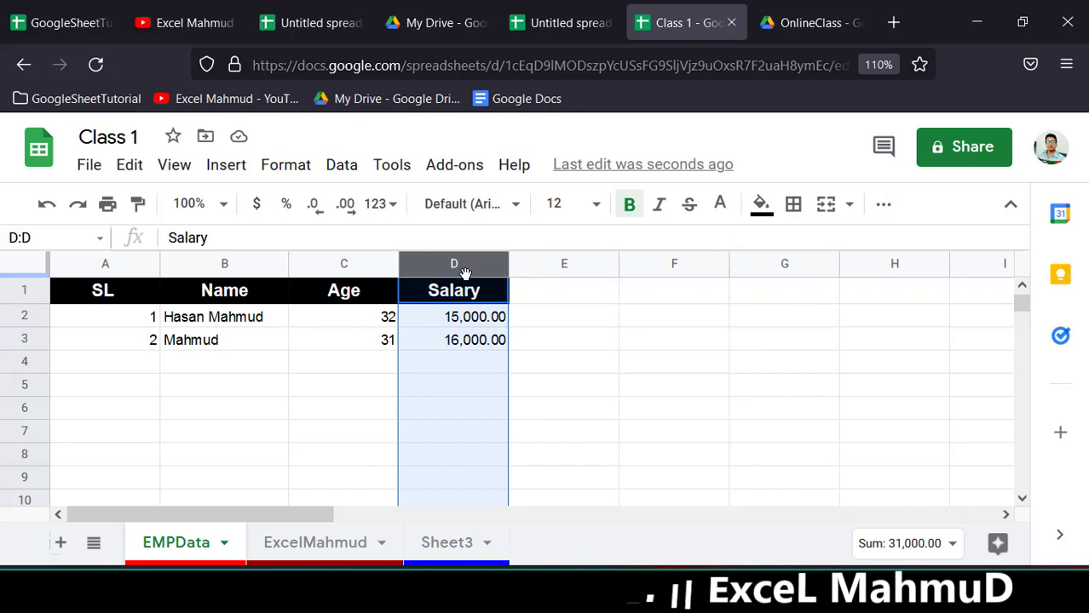
Step: Insert one blank column to the left of the Salary column via its header menu
click(592, 366)
mouse_move(453, 264)
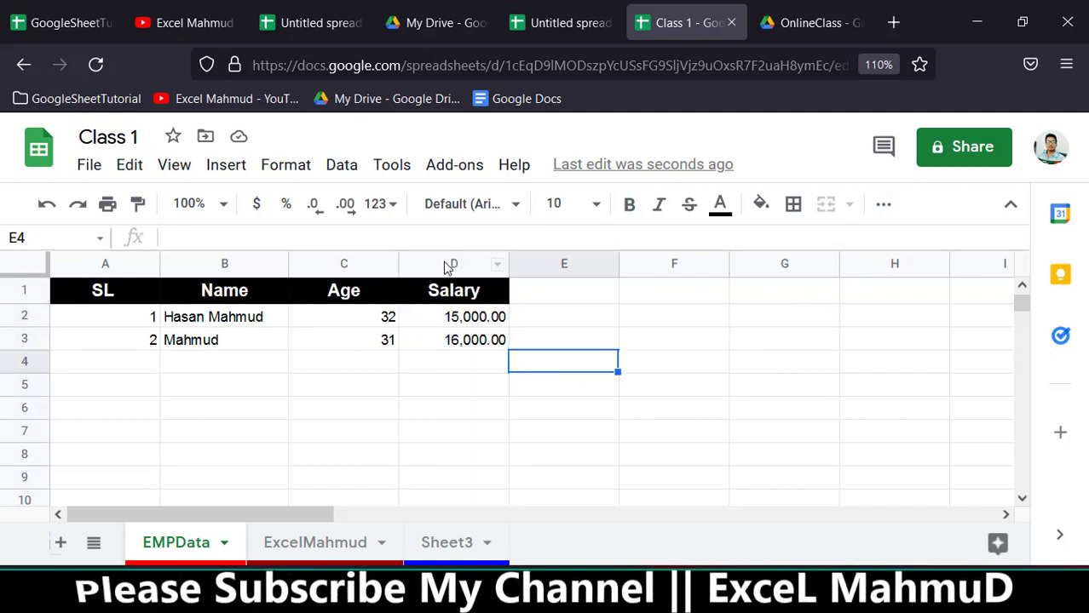
click(447, 266)
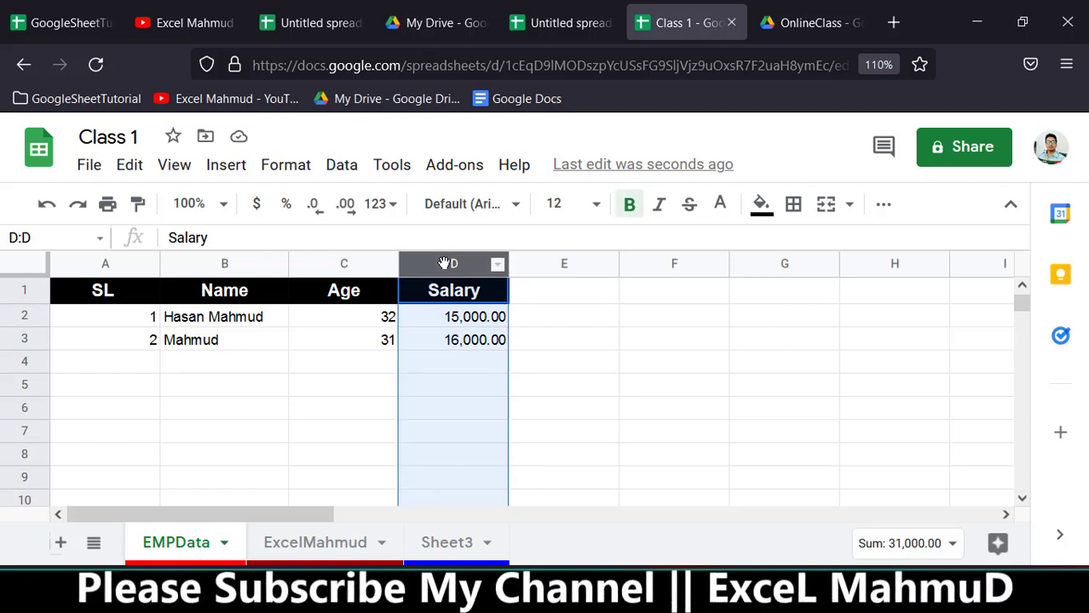
right_click(444, 264)
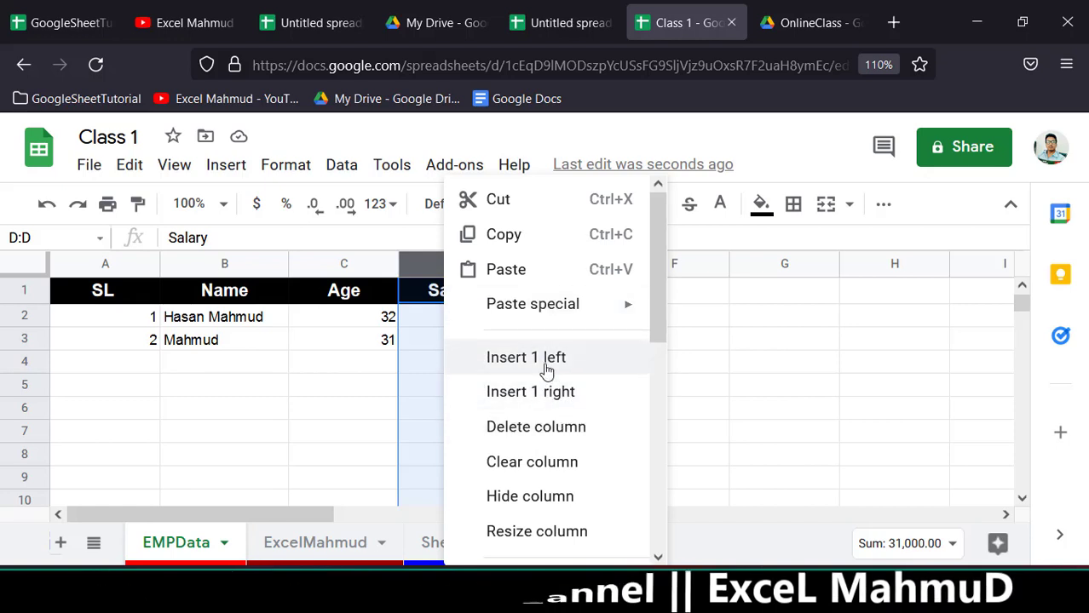
click(430, 350)
click(426, 266)
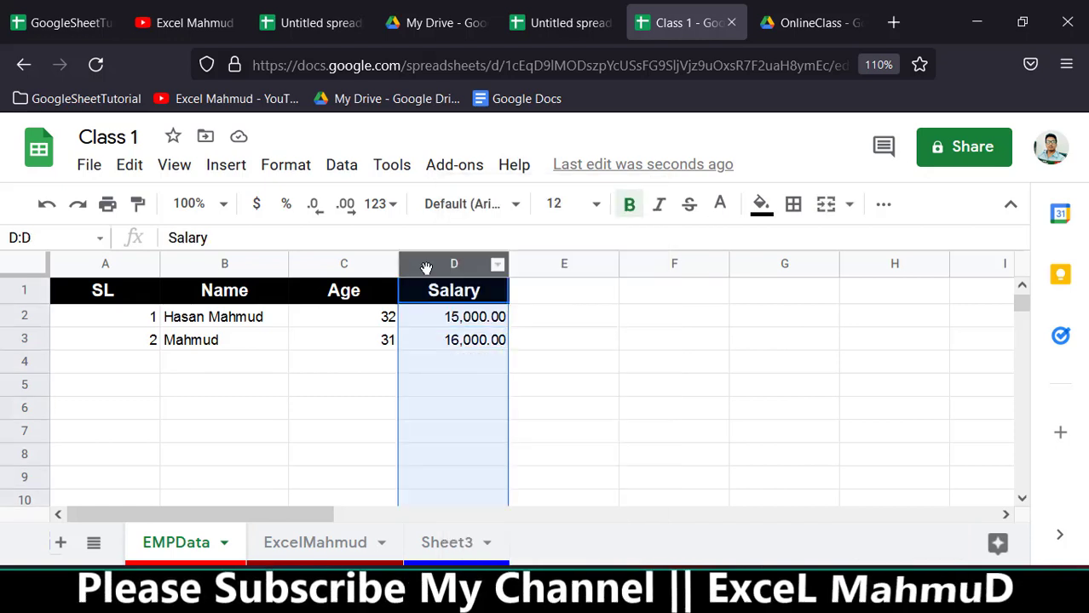
right_click(426, 268)
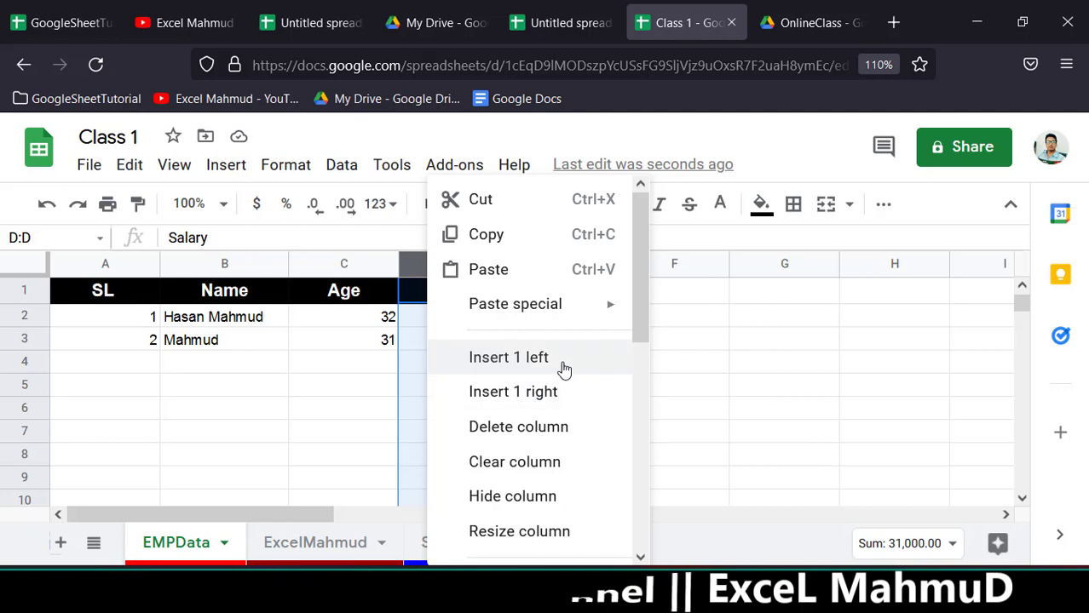
click(564, 369)
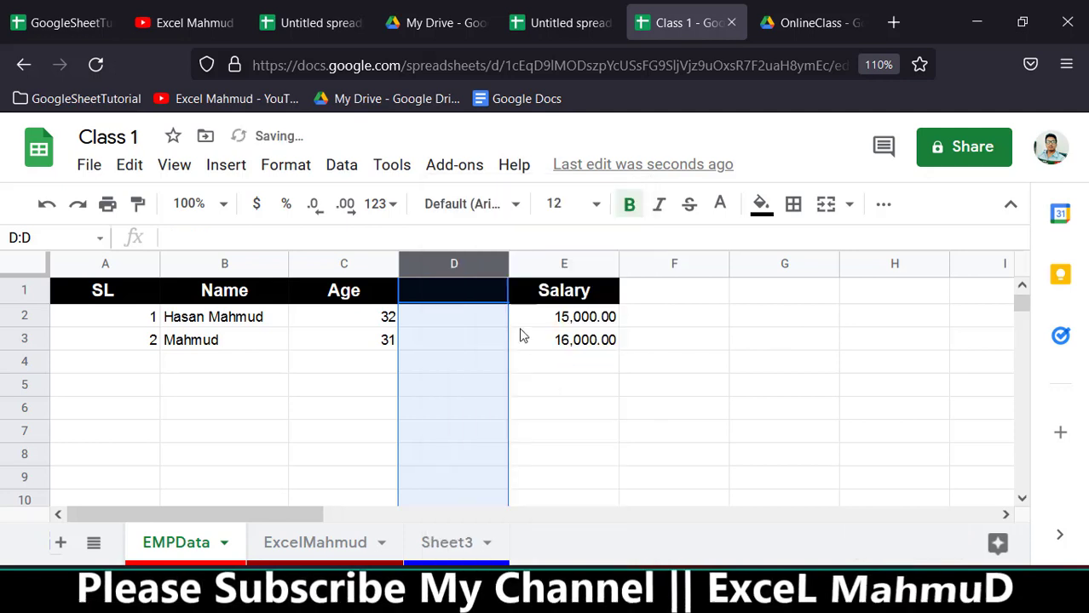
Step: Head column D 'Dis' and enter Admin in D2 and Monitoring in D3
click(458, 298)
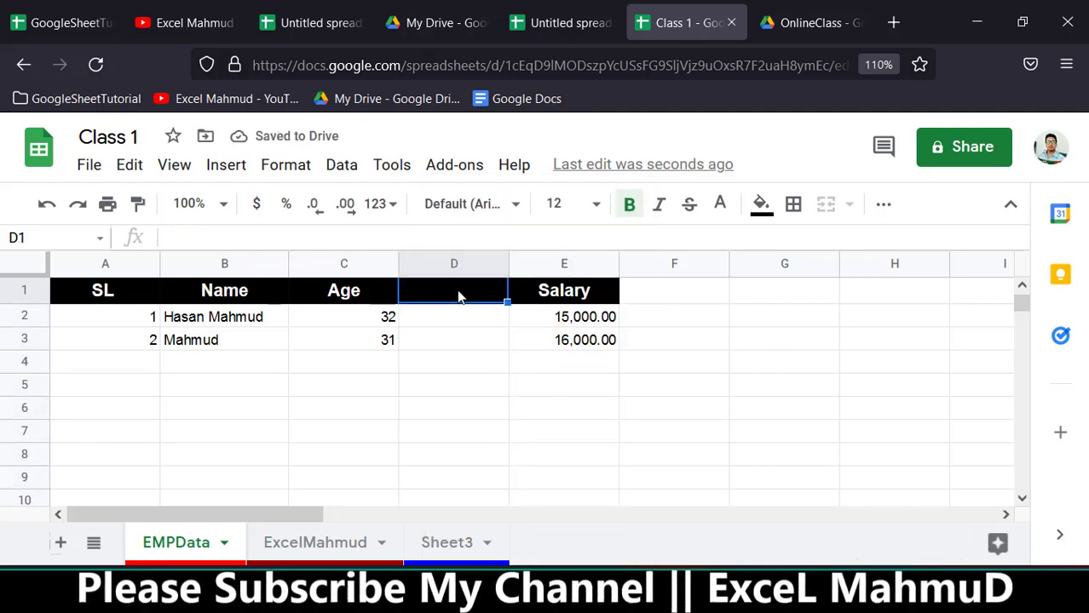
text(D)
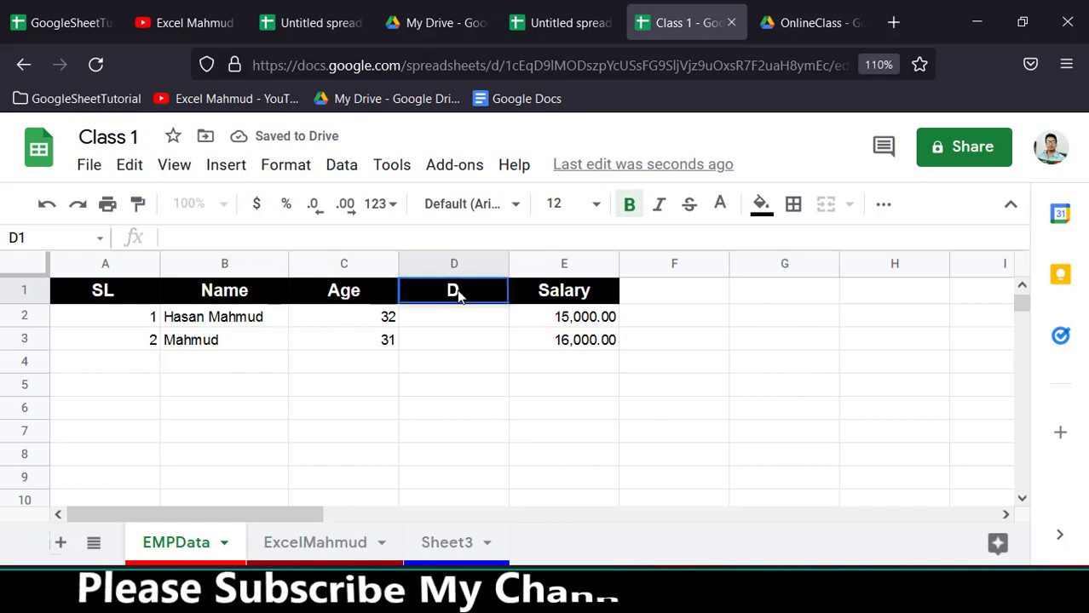
text(is)
key(Return)
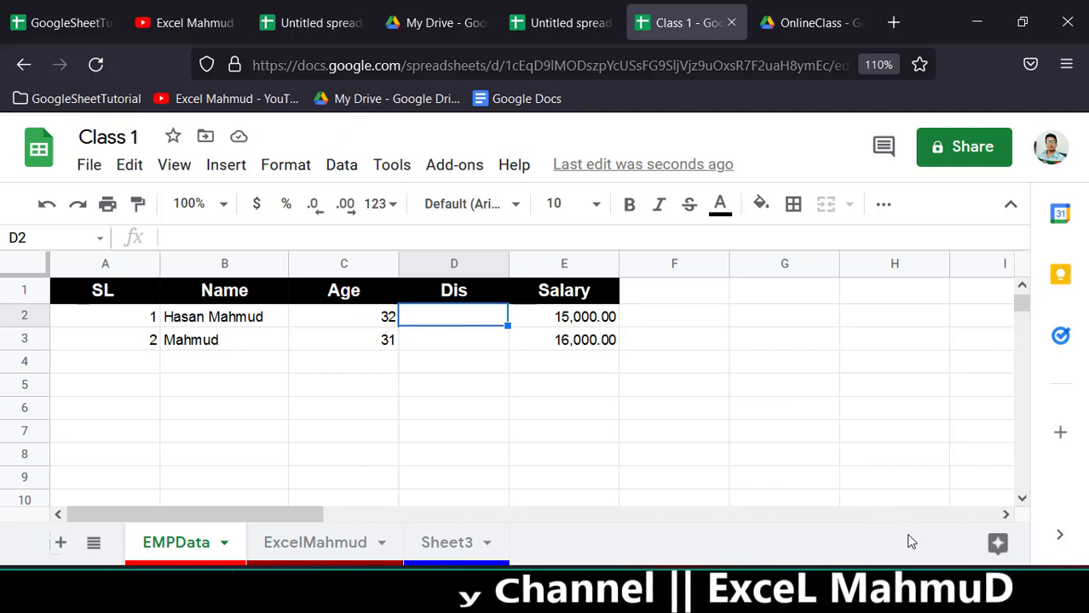
text(Admin)
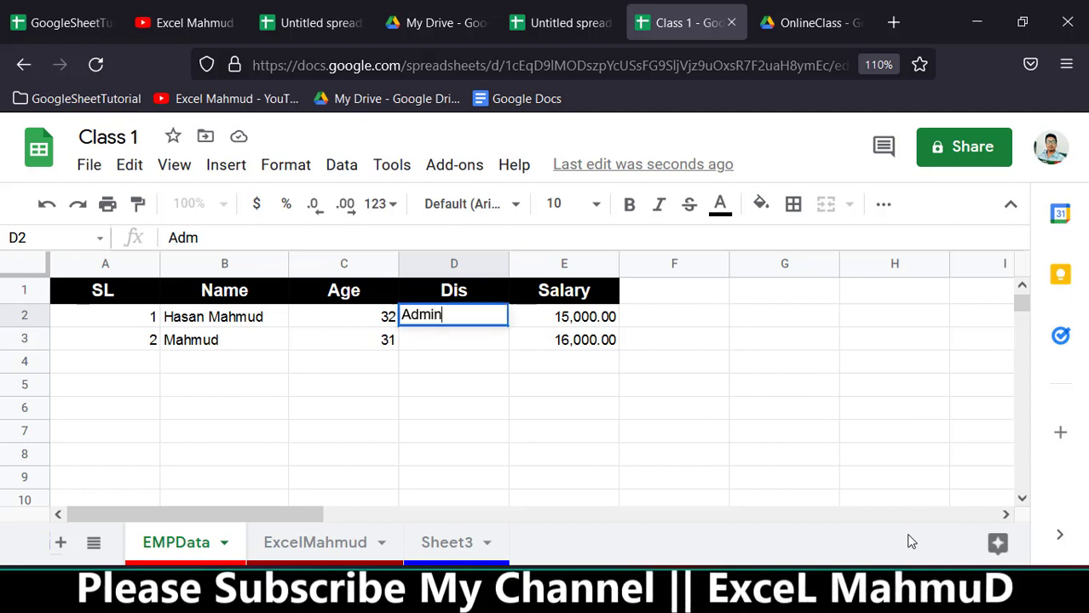
key(Return)
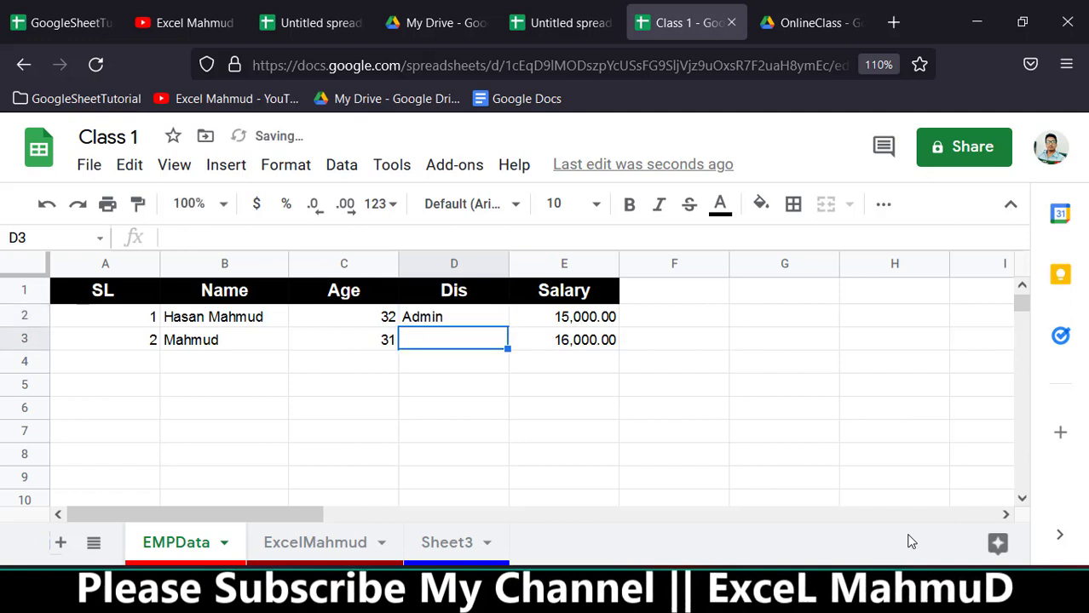
text(Monit)
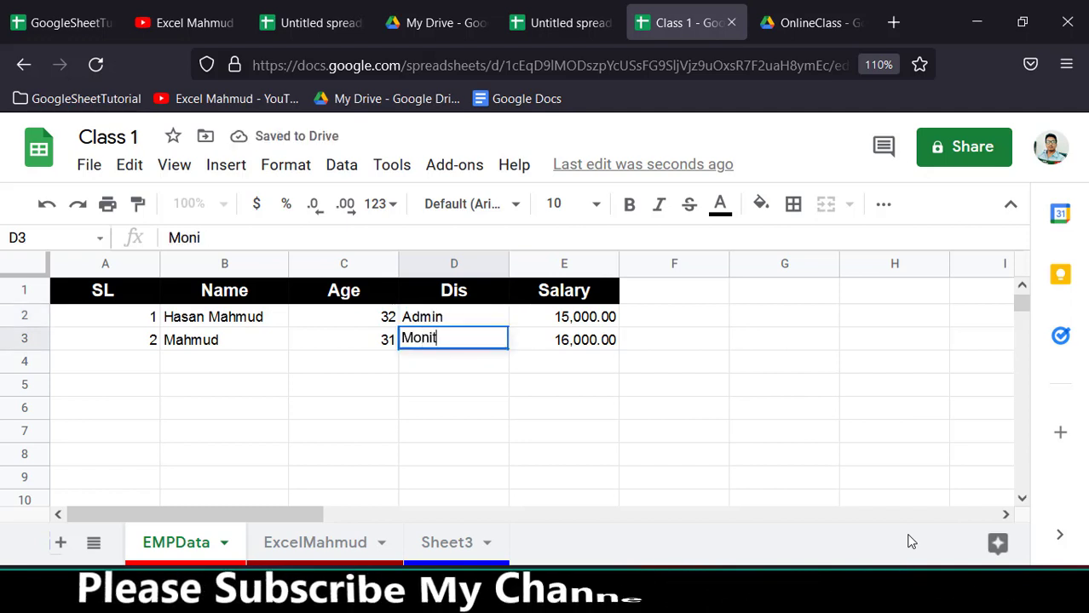
text(oring)
key(Return)
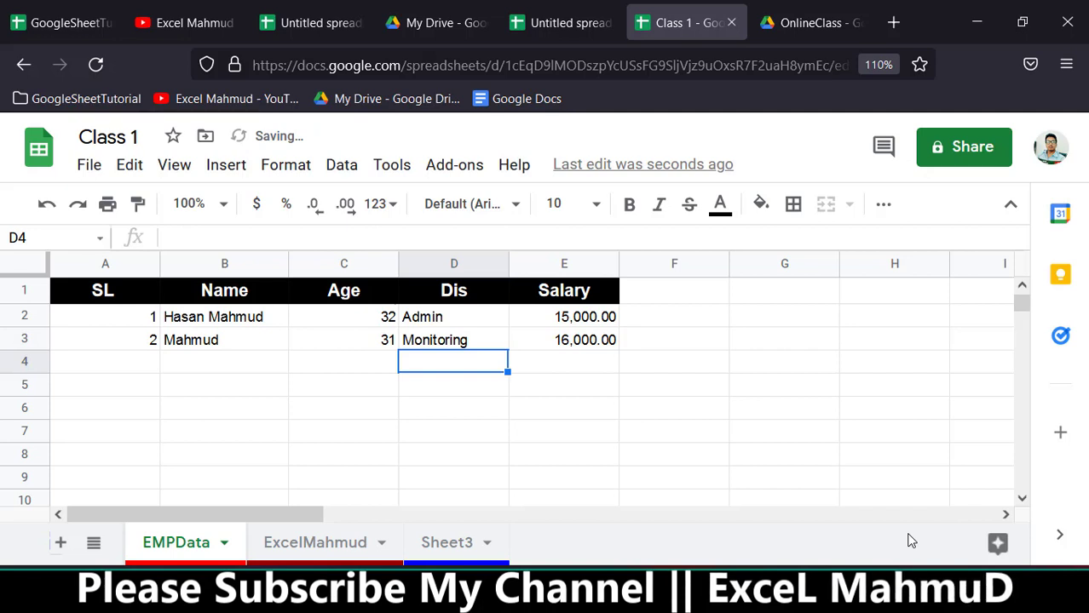
drag(452, 323, 460, 341)
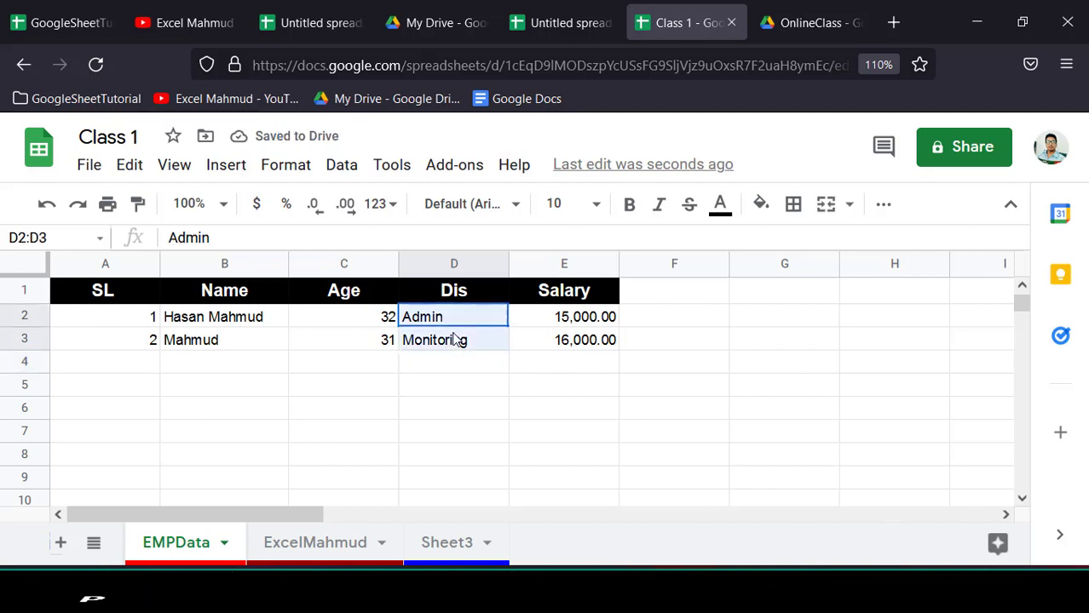
click(613, 402)
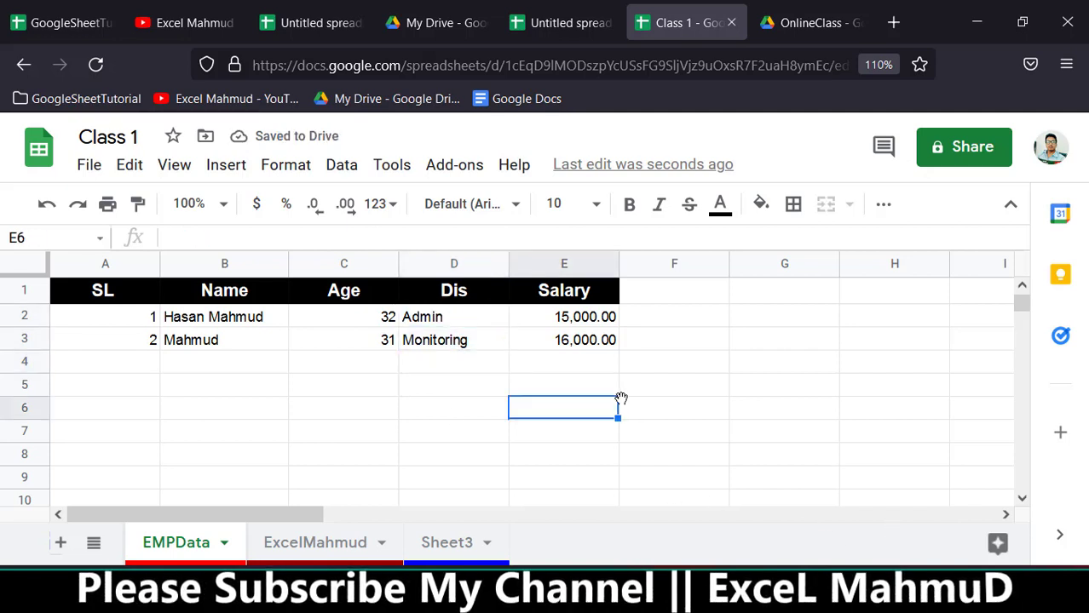
click(692, 317)
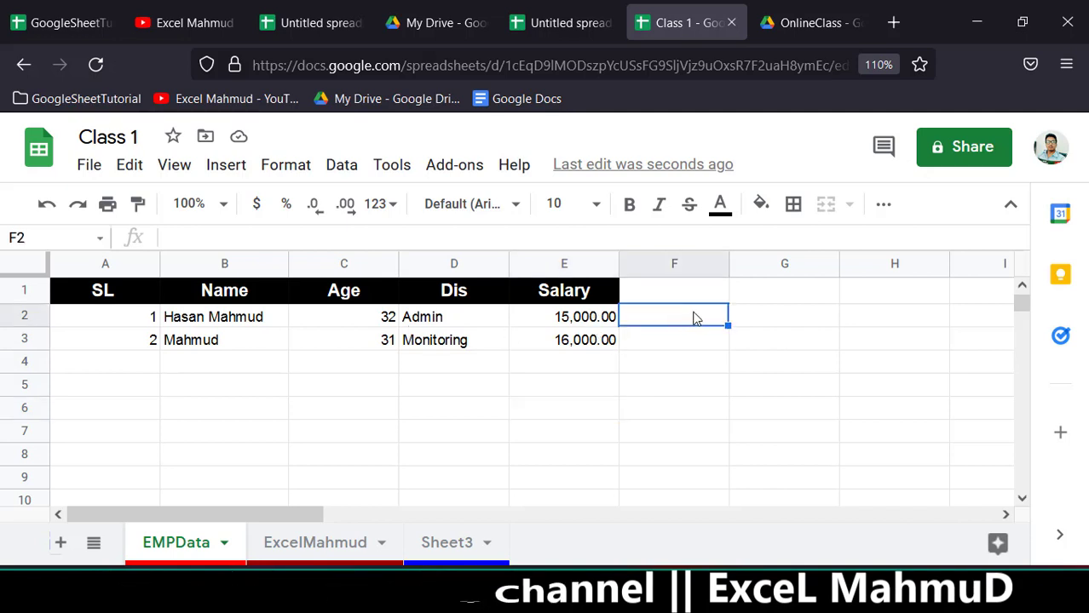
click(679, 293)
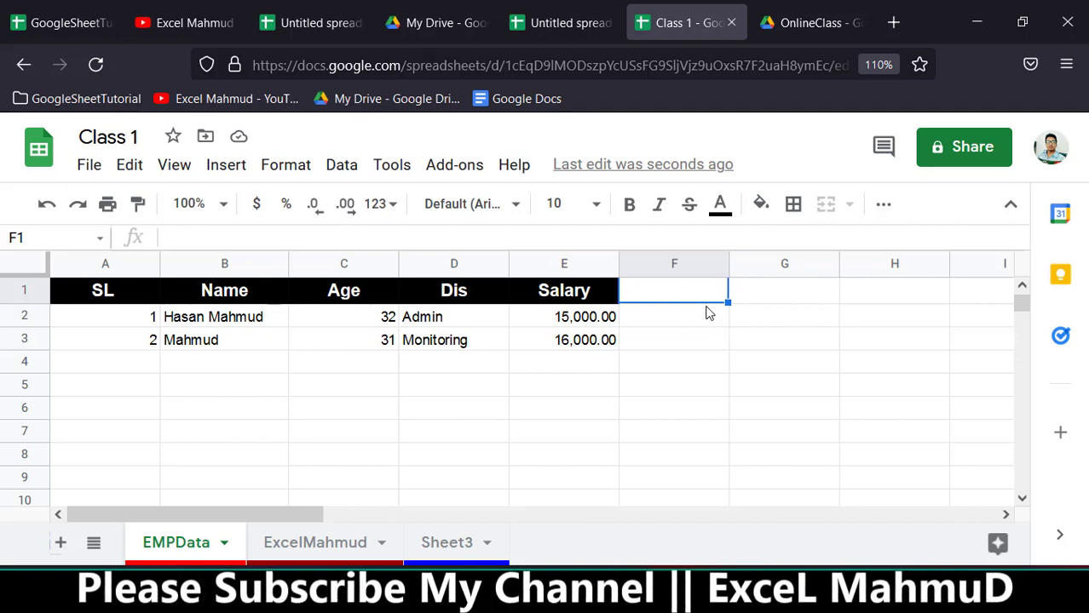
key(Down)
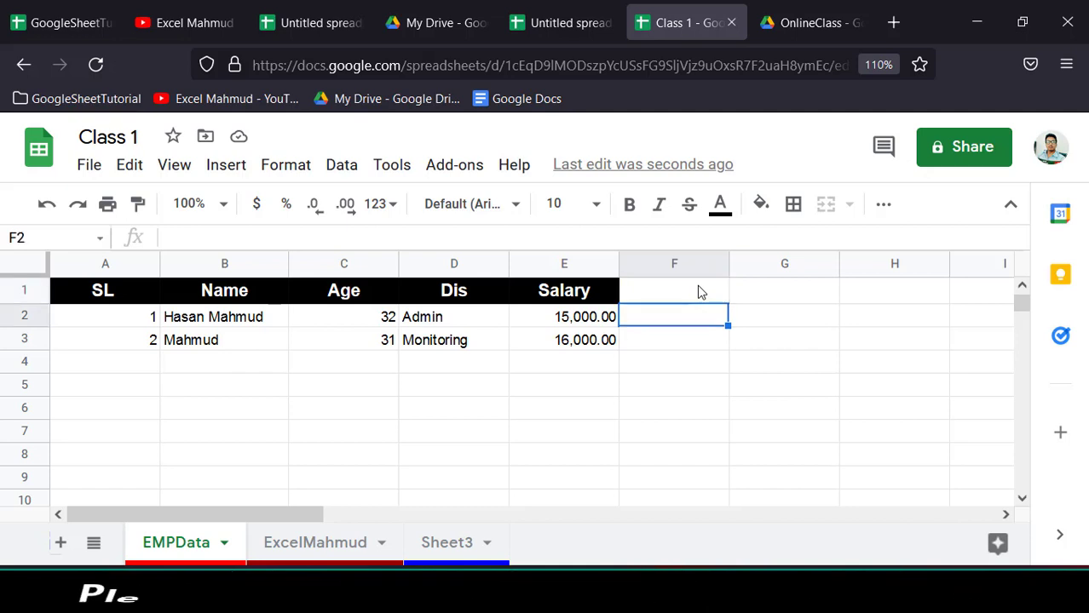
key(Down)
key(Left)
scroll(584, 319, down, 2)
scroll(596, 350, up, 2)
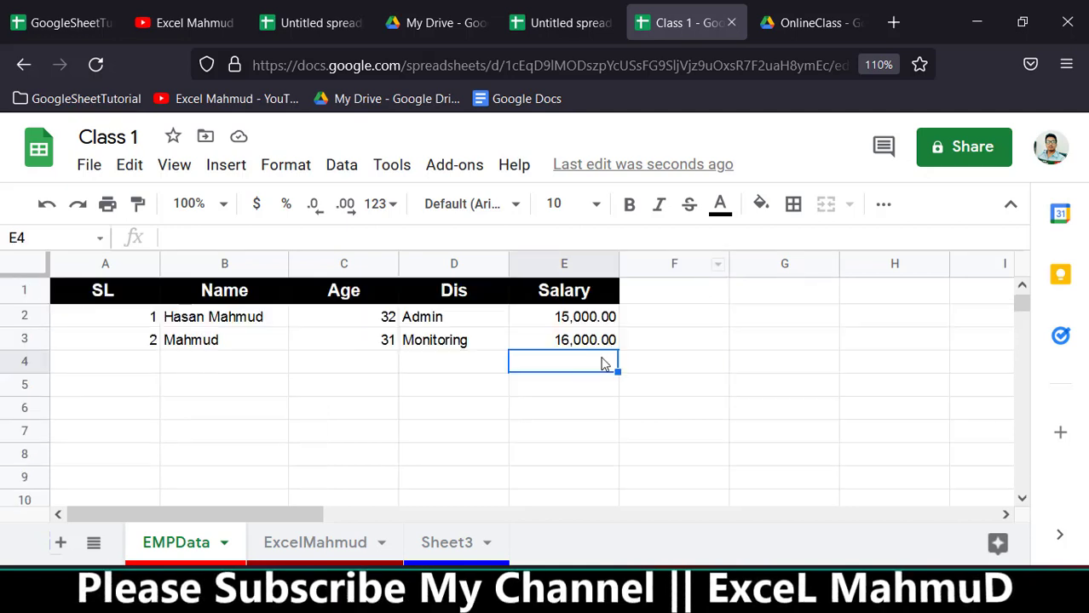
text(=)
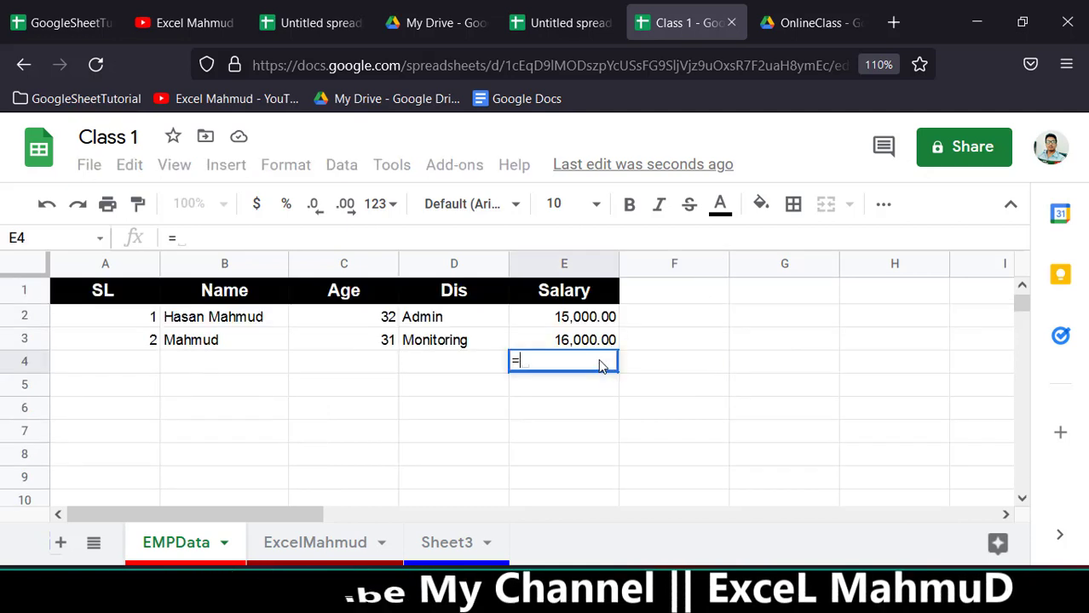
key(BackSpace)
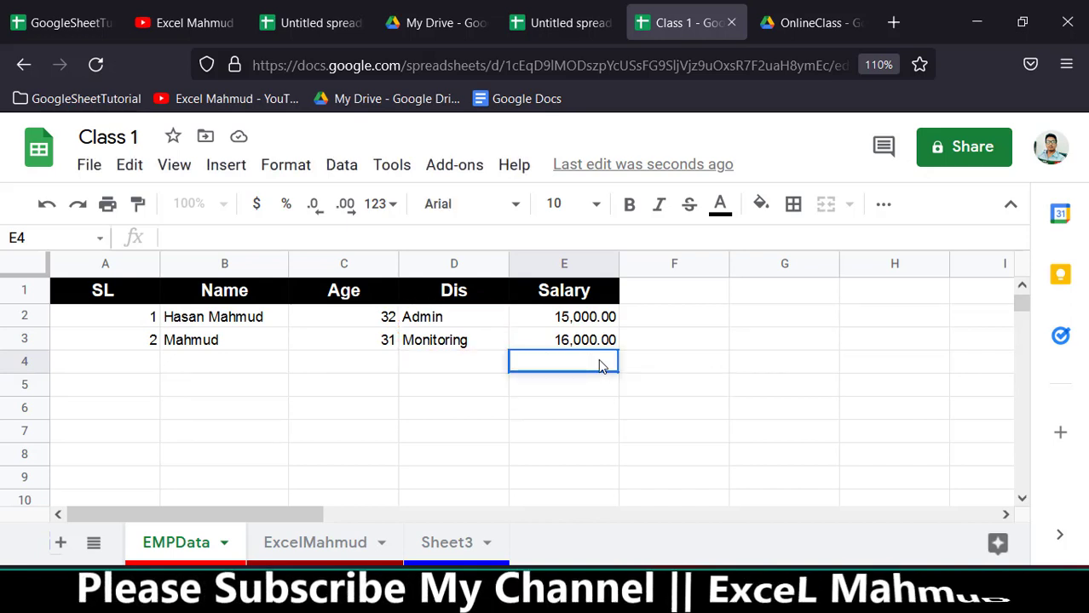
key(Return)
key(Up)
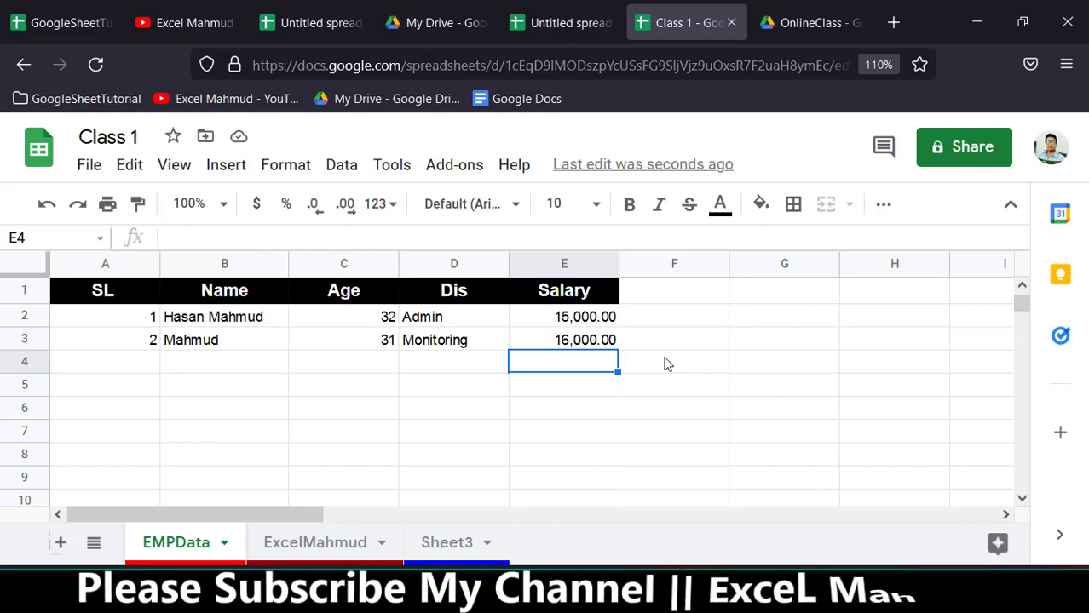
Step: Enter =sum(E2+E3) in E4 to total the salaries as 31,000.00
text(=)
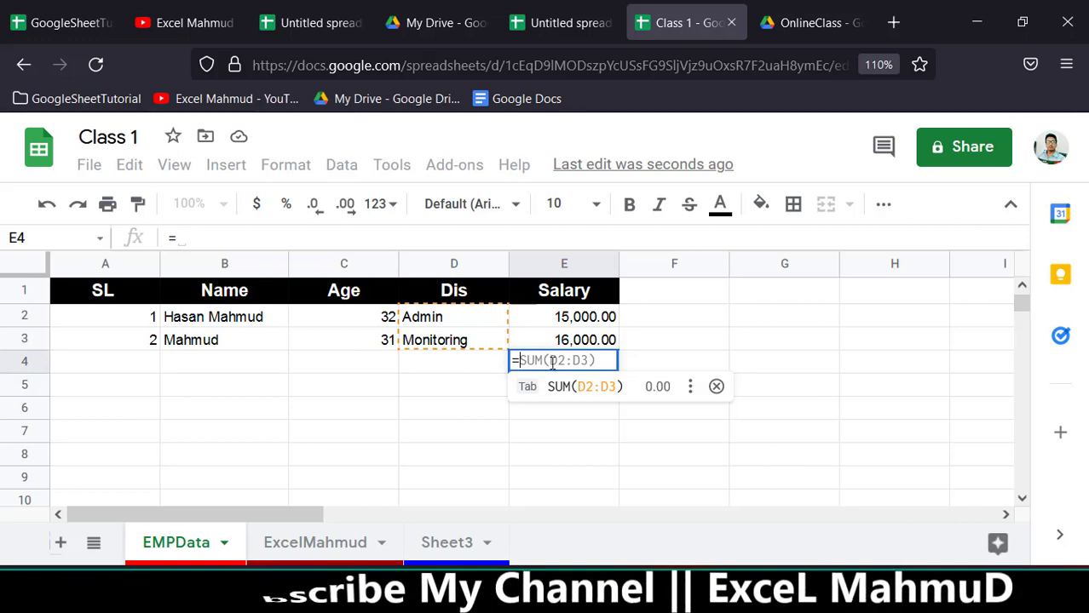
text(sum)
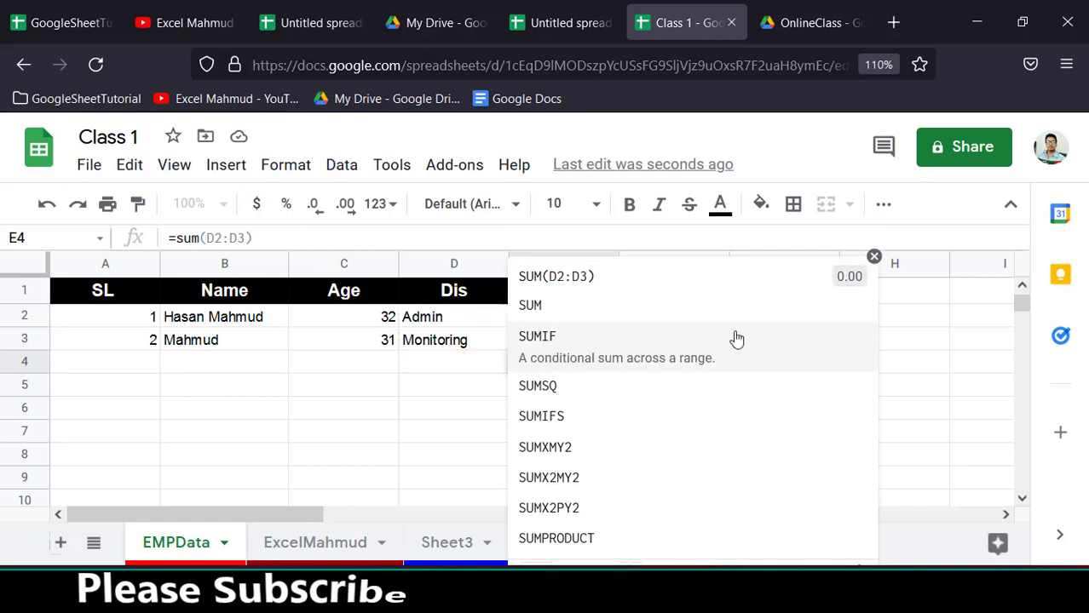
text(()
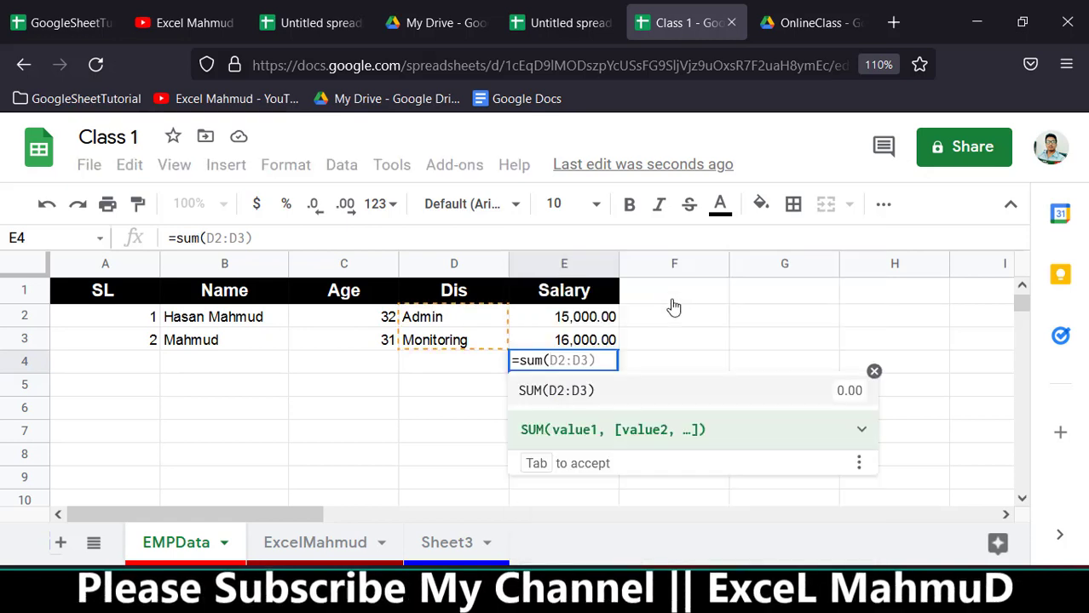
click(590, 323)
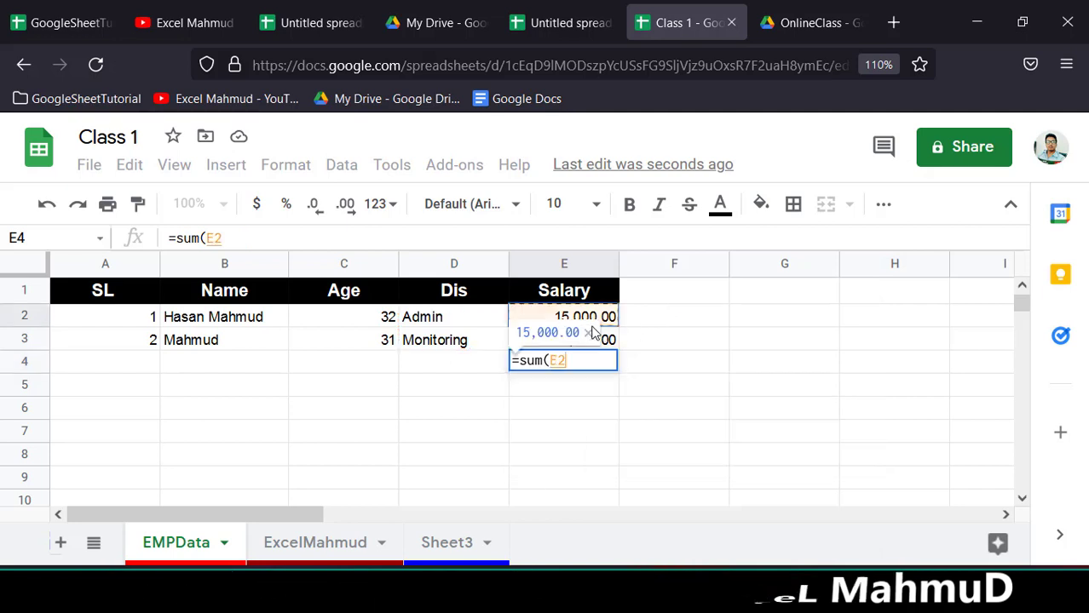
text(+)
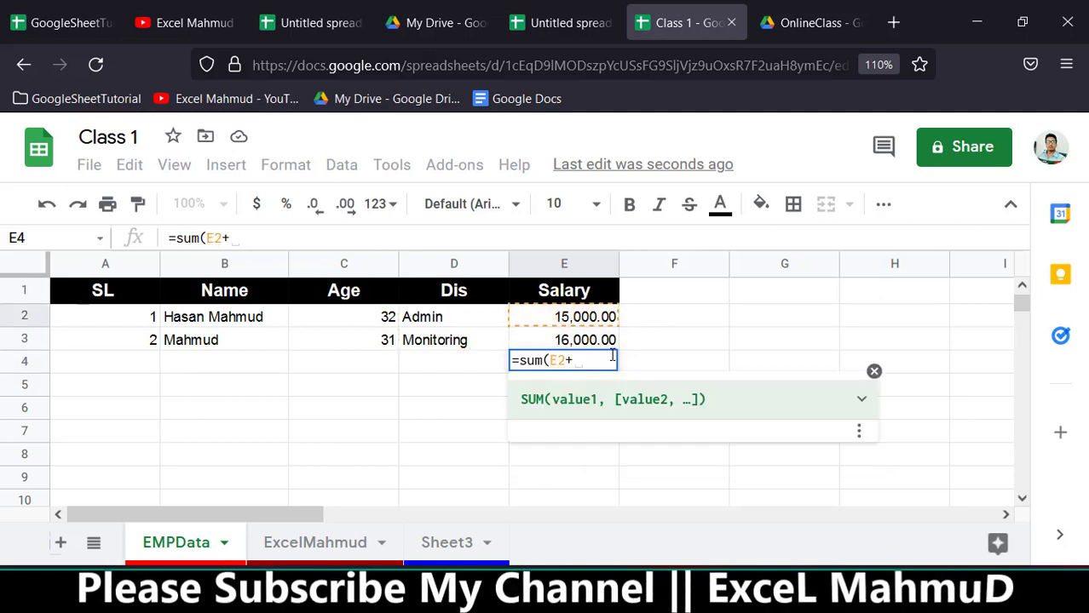
click(593, 341)
text())
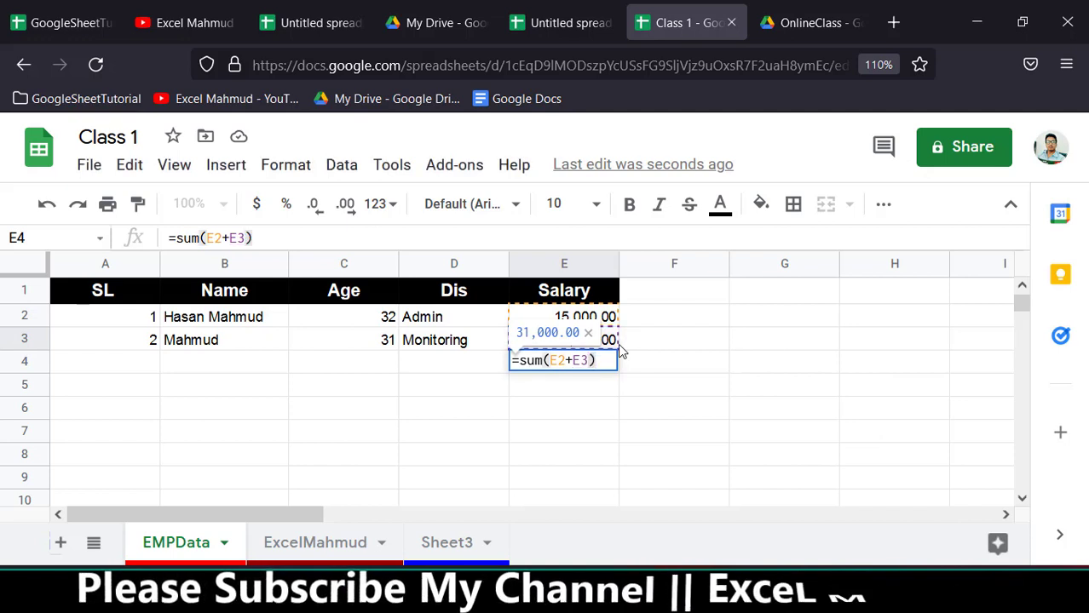
key(Return)
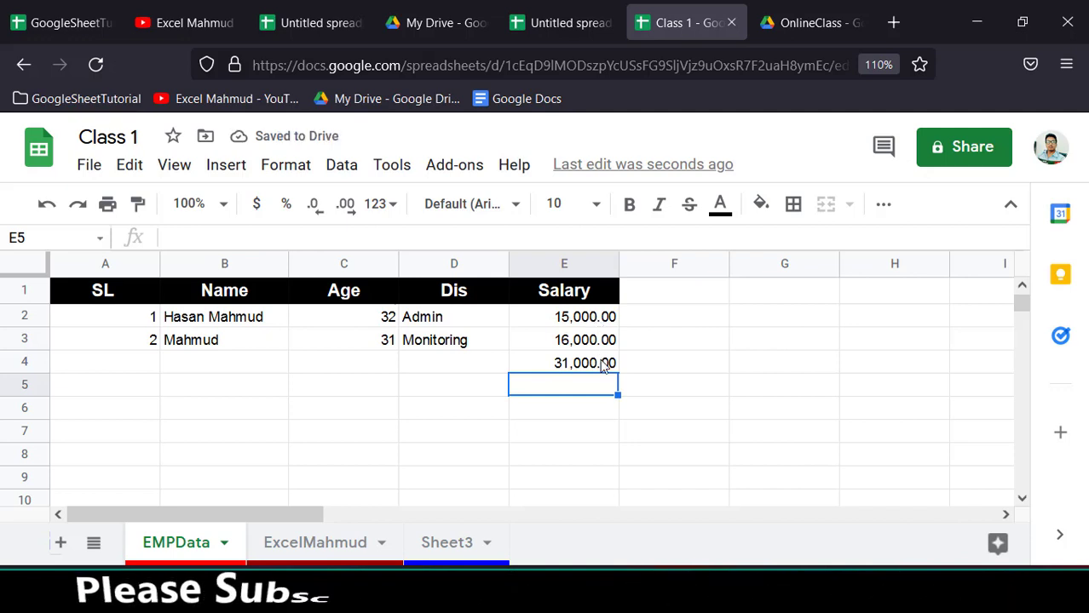
click(607, 363)
click(669, 319)
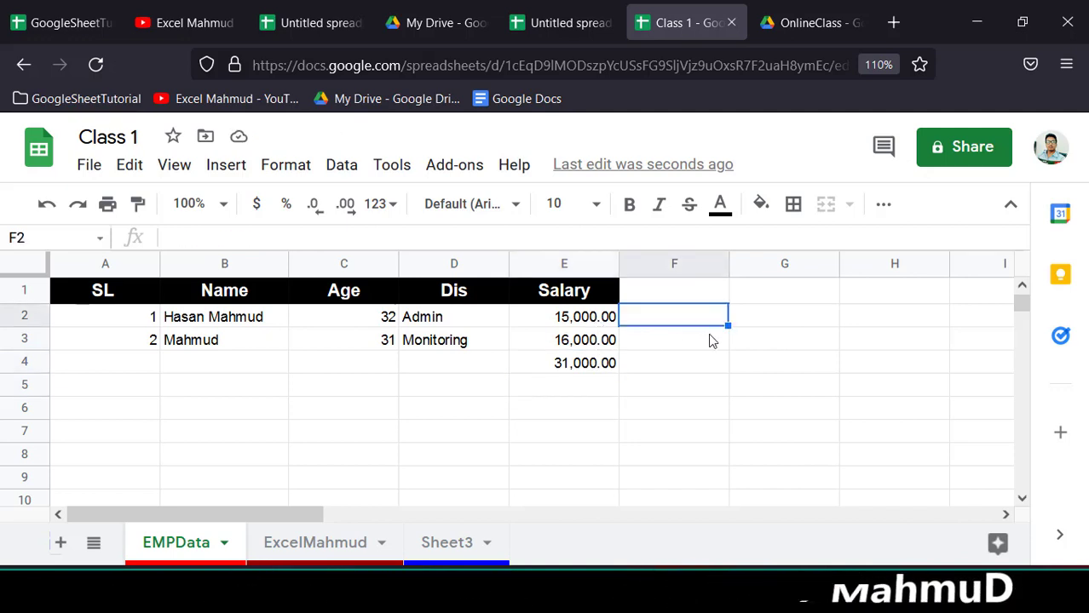
Step: Enter =AVERAGE(E2:E3) in F2, showing a 15,500.00 salary average
text(=va)
key(BackSpace)
key(BackSpace)
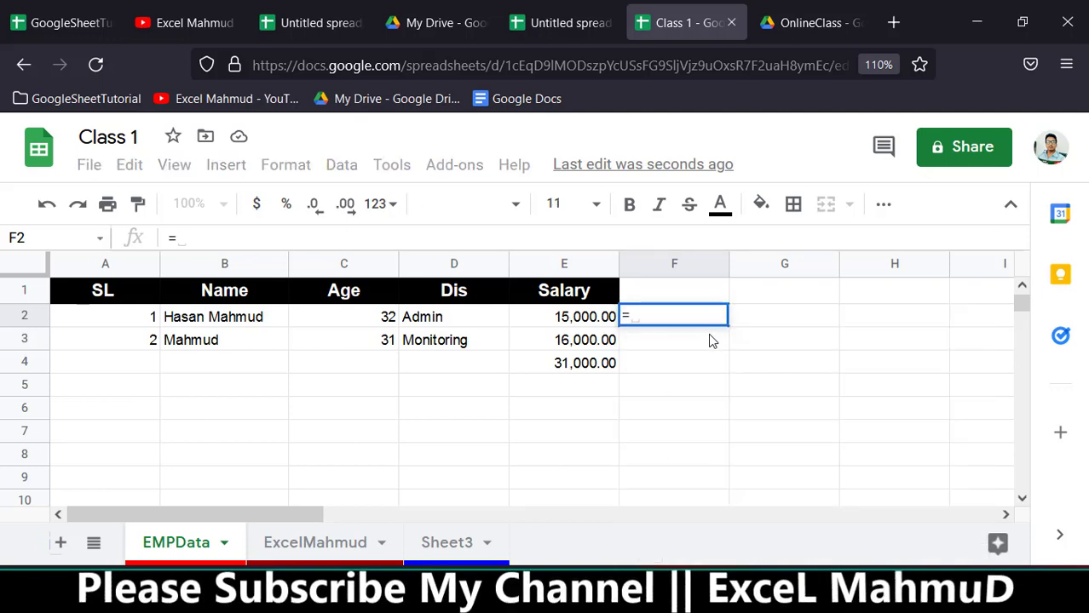
text(av)
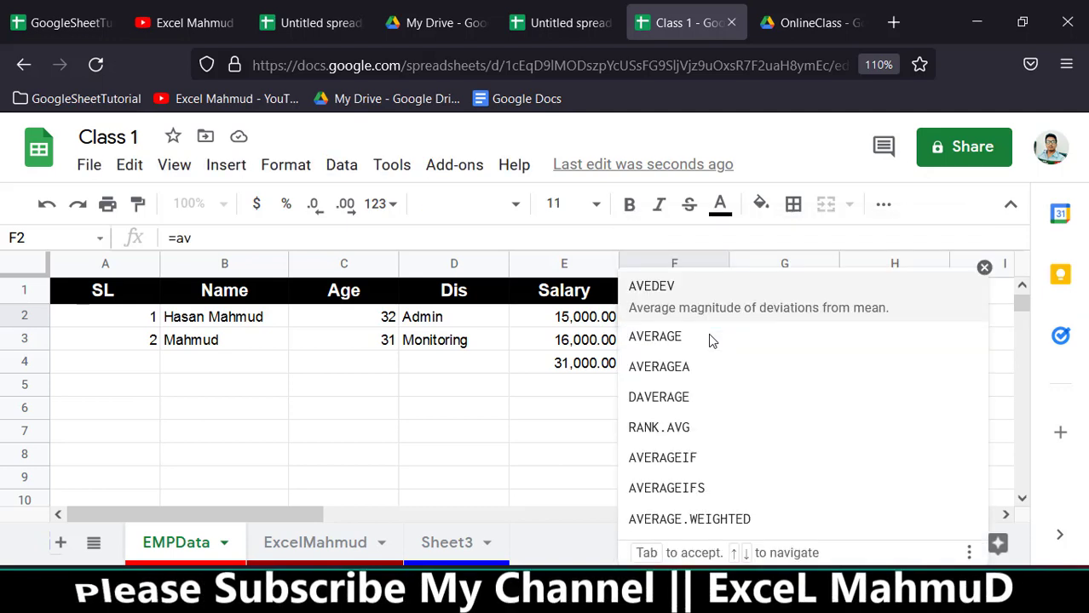
key(Down)
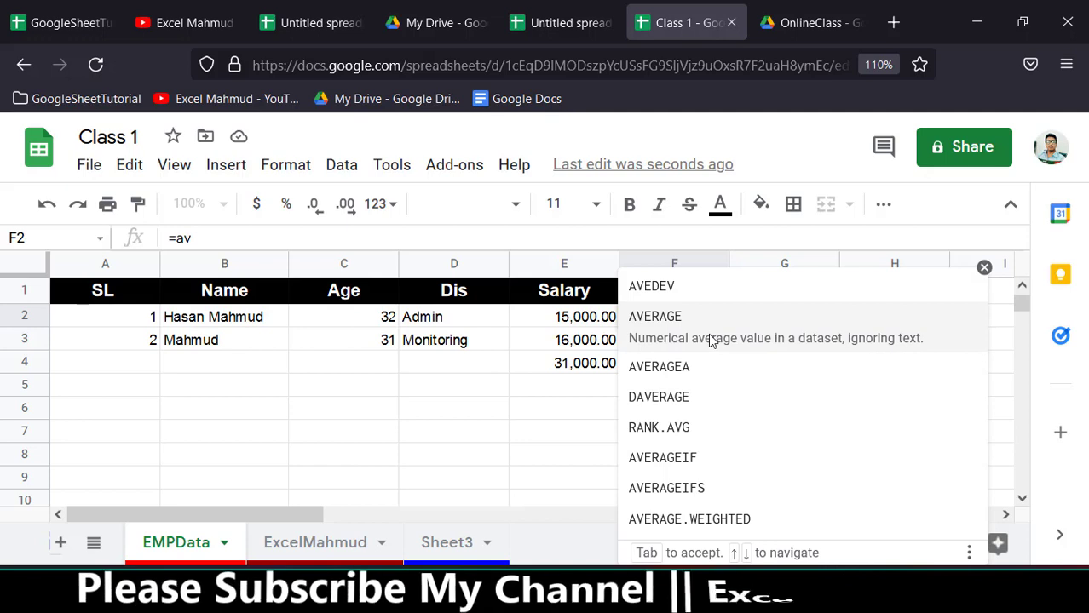
click(712, 340)
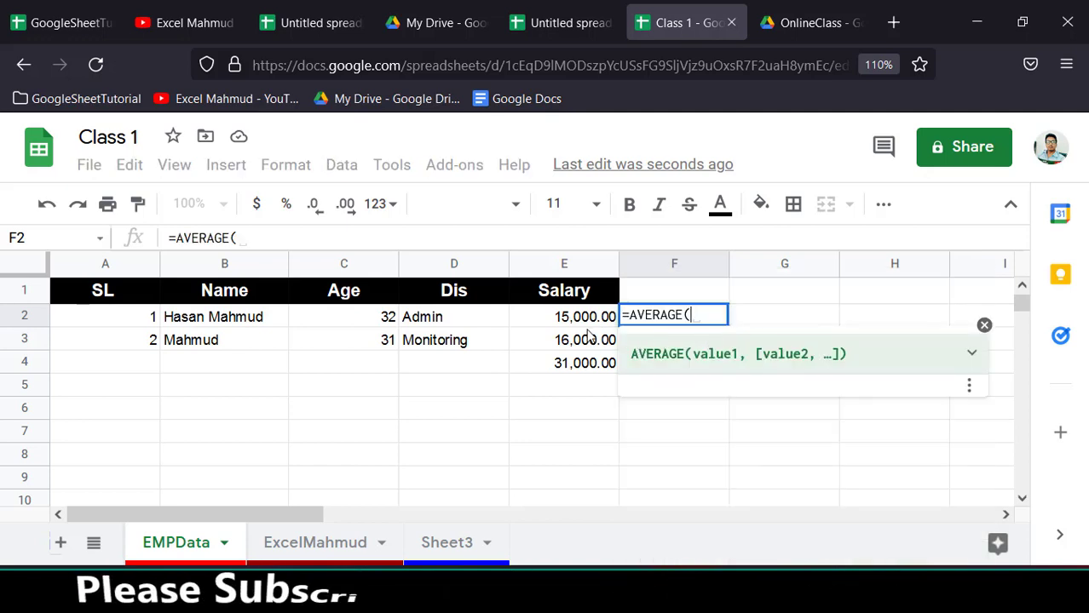
drag(592, 319, 600, 354)
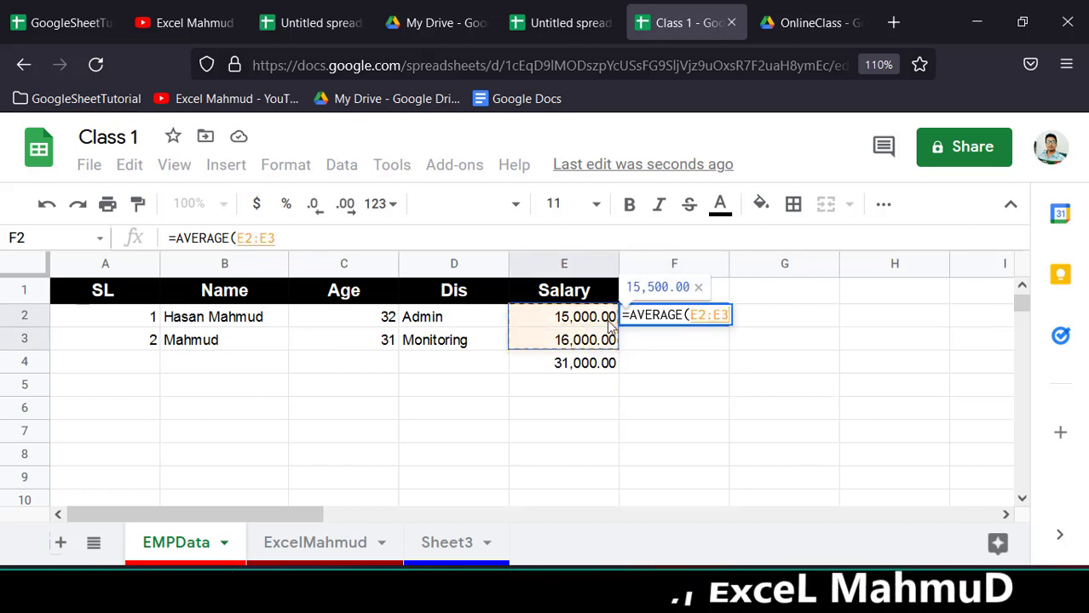
key(Return)
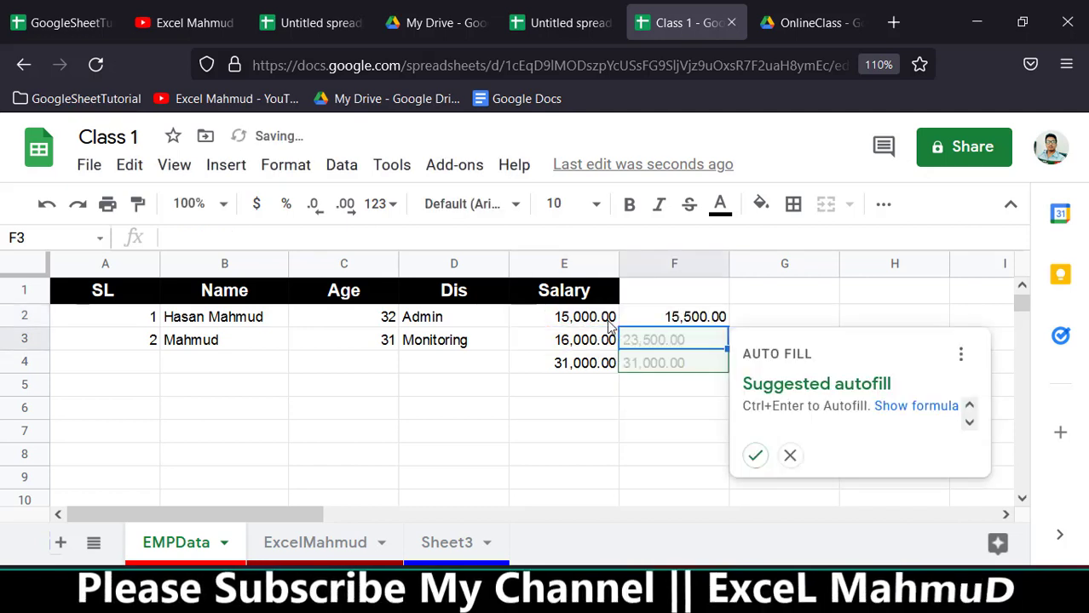
click(658, 320)
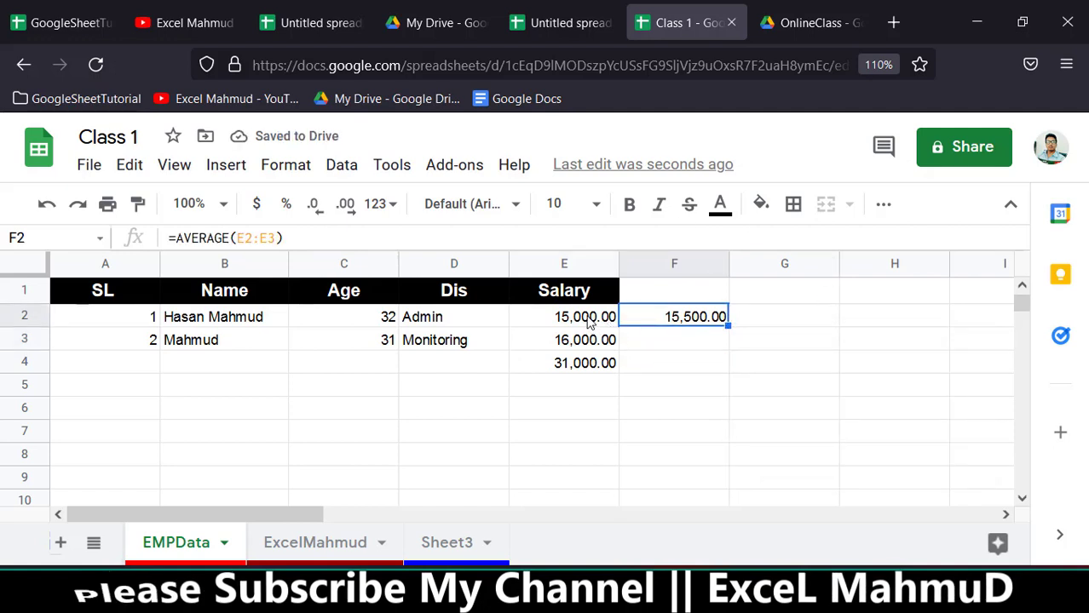
drag(588, 322, 588, 341)
click(693, 316)
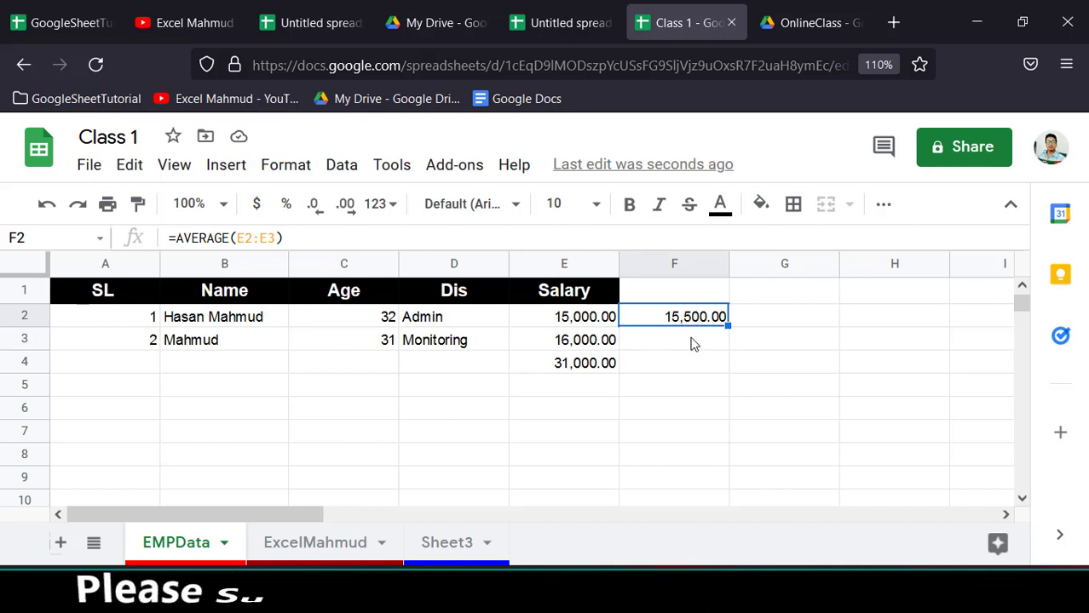
Step: Review the E4 and F2 formulas, then type the label Ave into F1
click(559, 366)
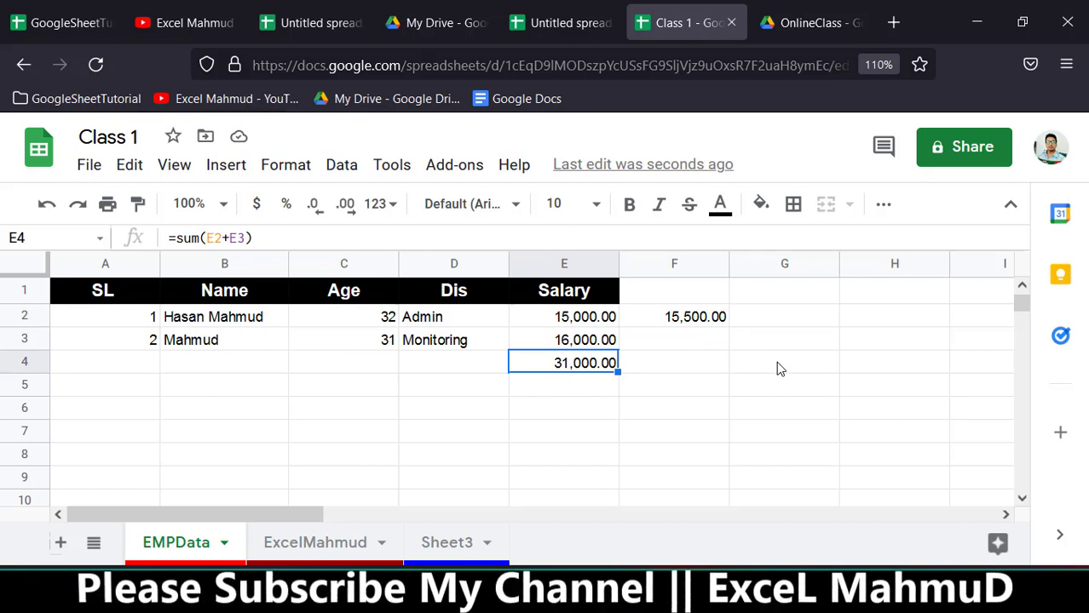
click(682, 322)
click(637, 294)
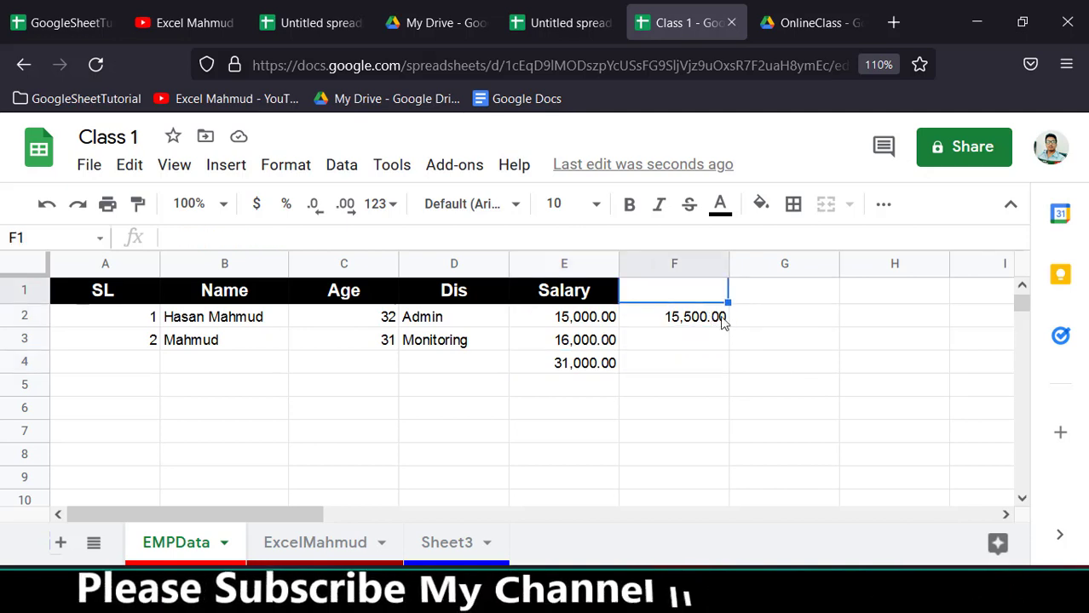
text(Ave)
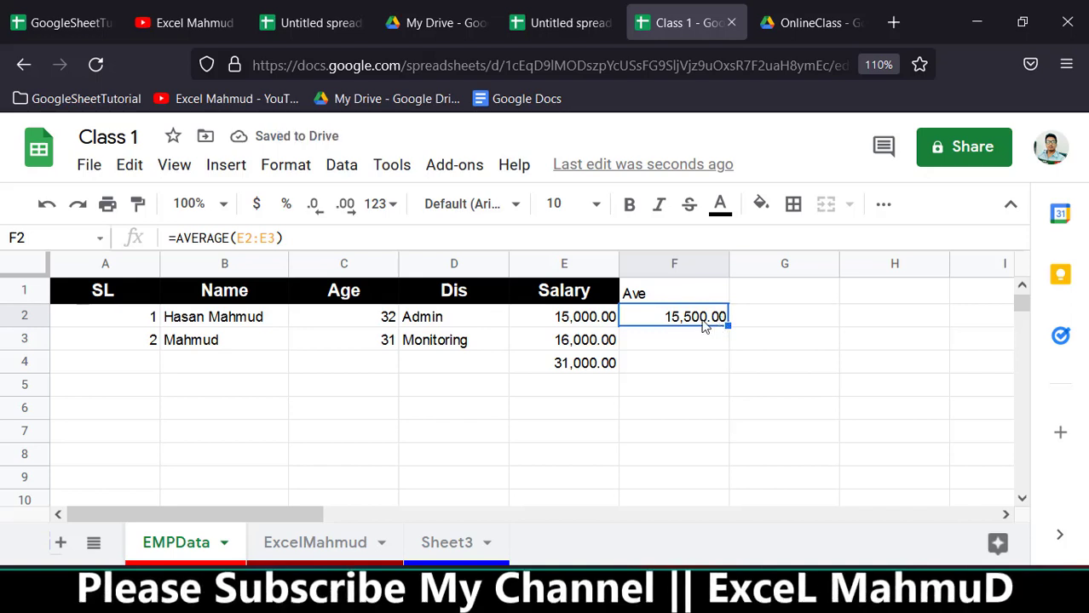
Step: Insert a note on F2 reading 'Total Salary/ Total Person'
right_click(667, 318)
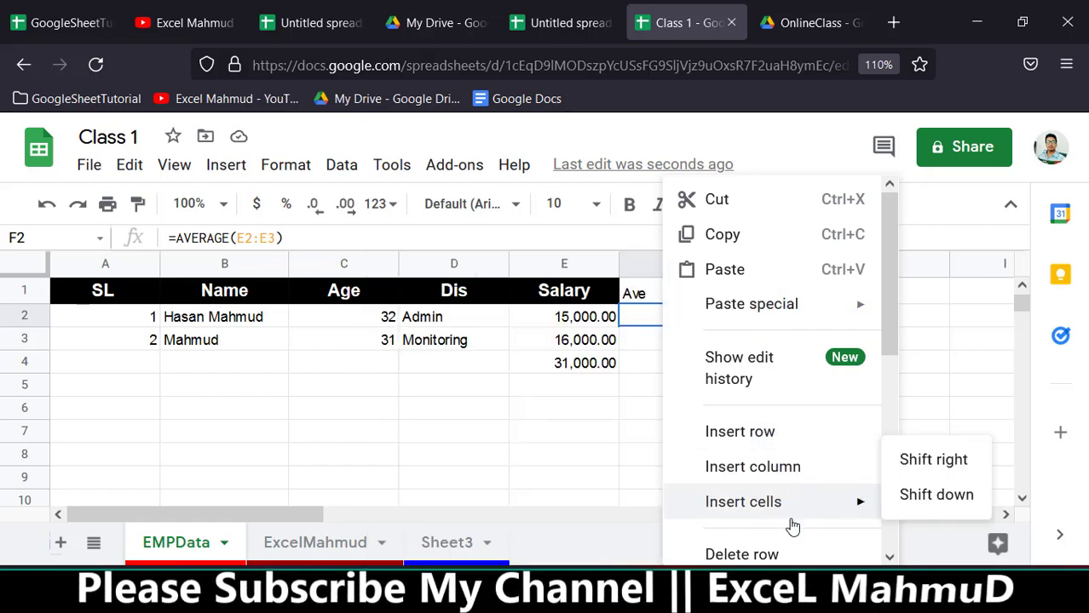
scroll(792, 496, down, 3)
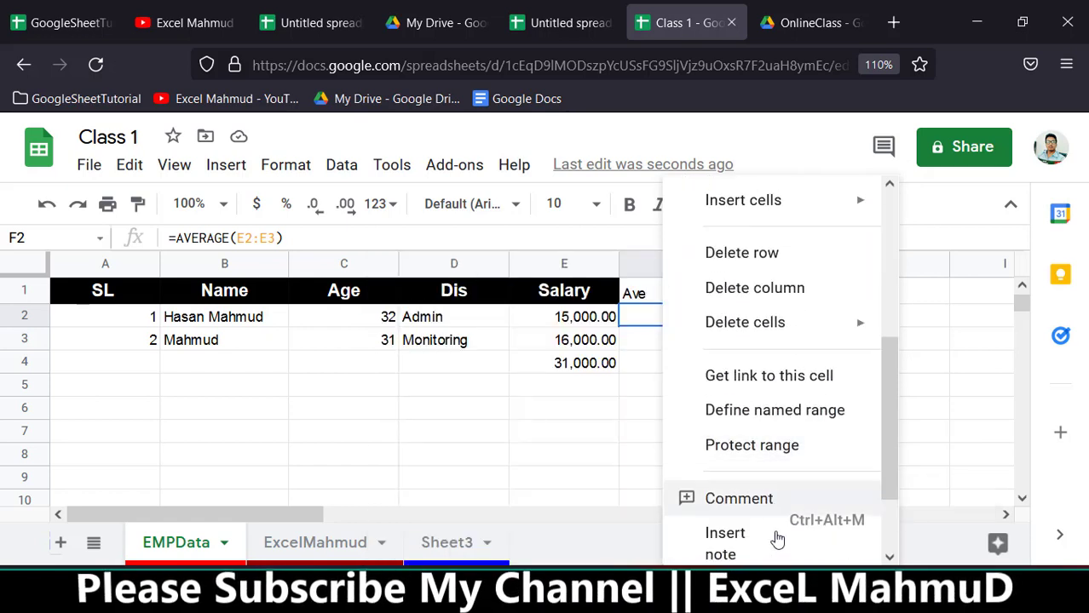
click(738, 557)
text(Tota)
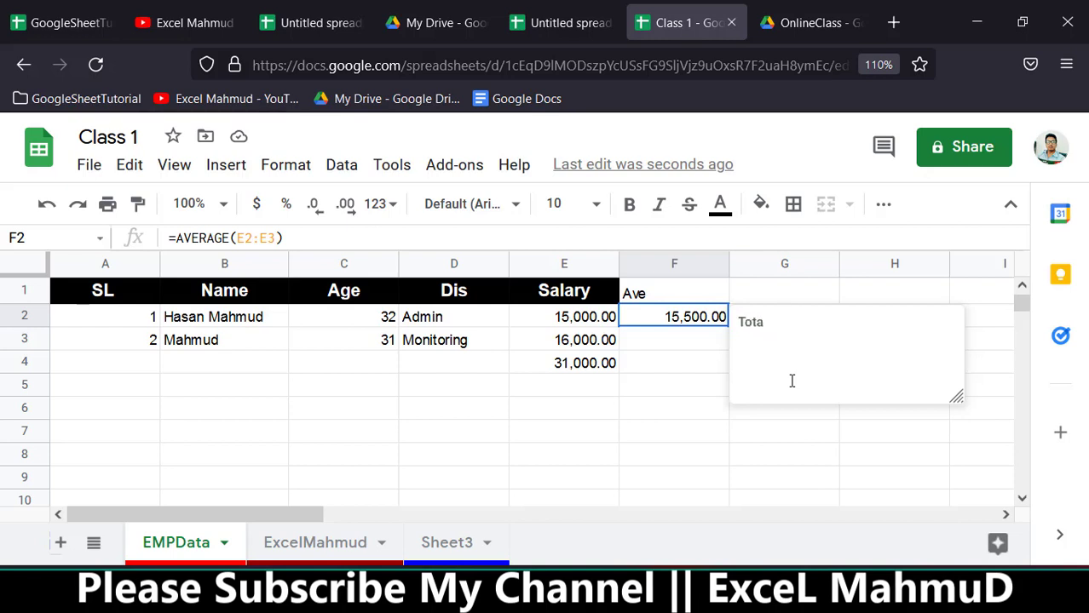
text(l Sa)
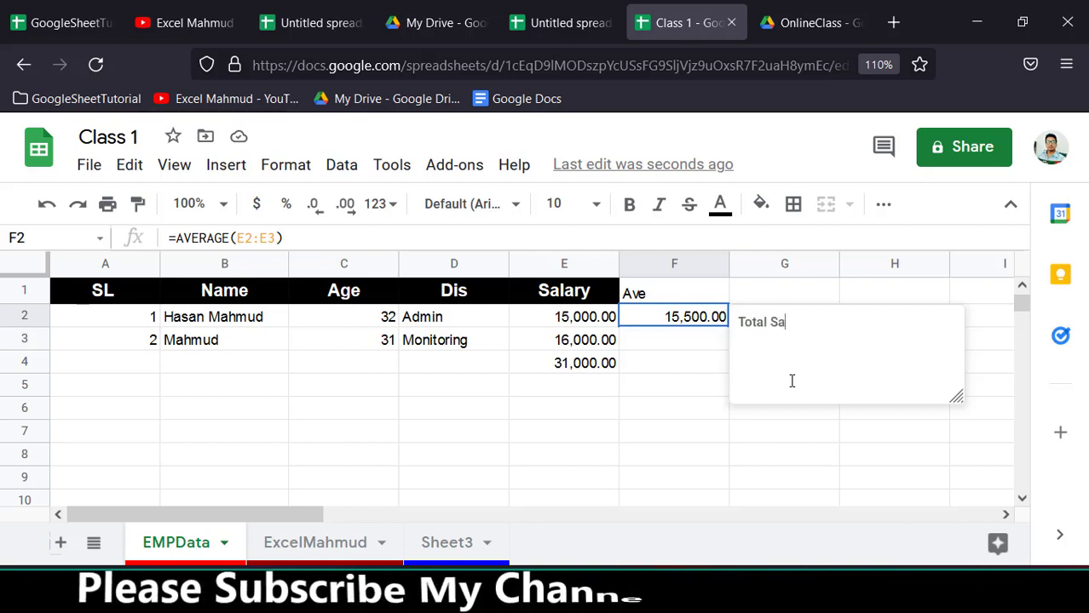
text(lary)
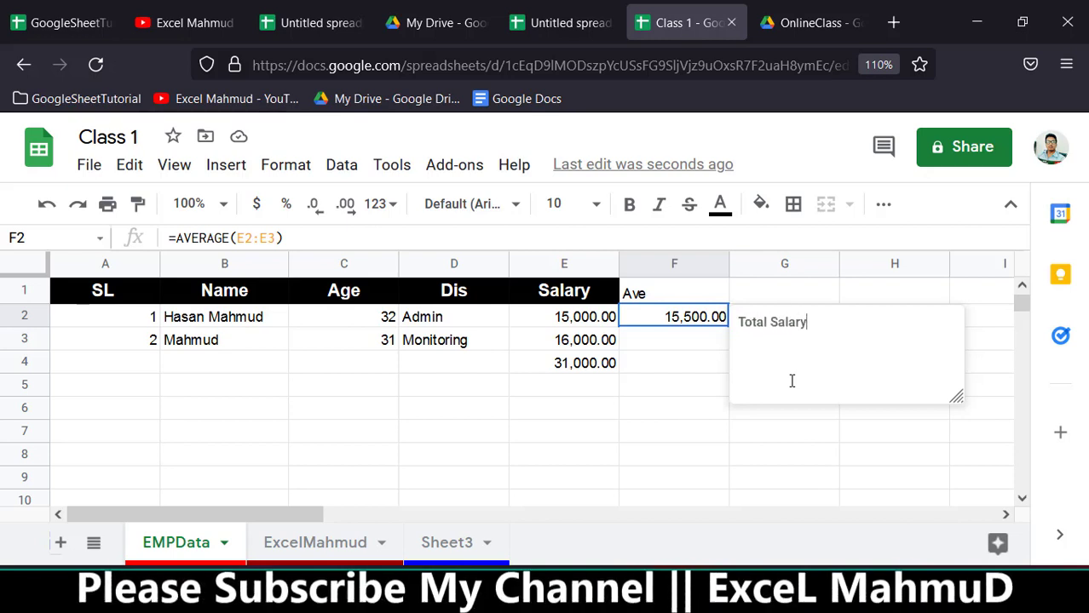
text(/ Tot)
text(al)
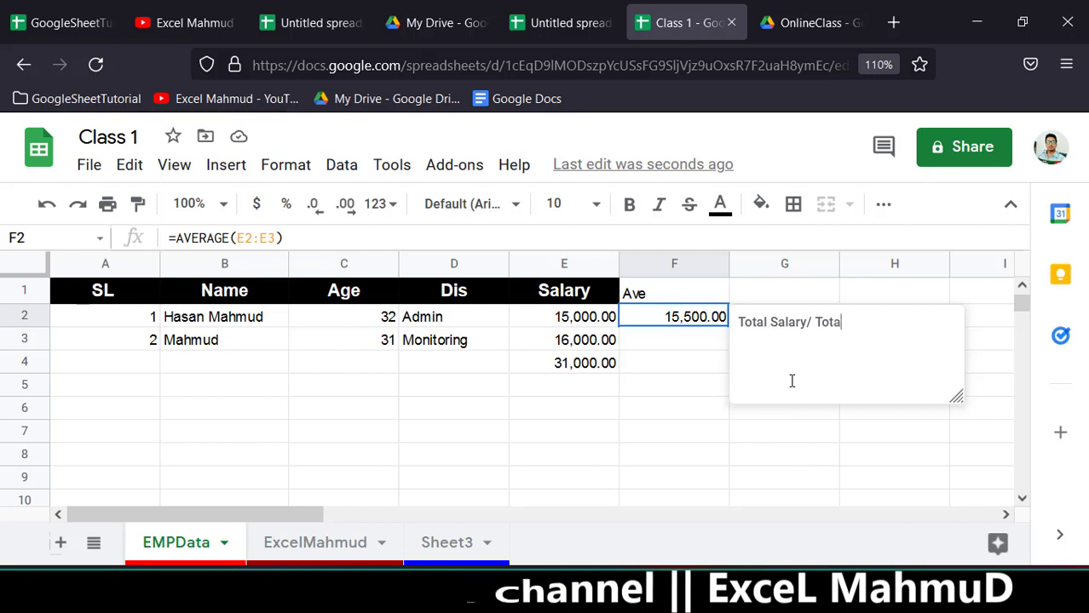
text( Person)
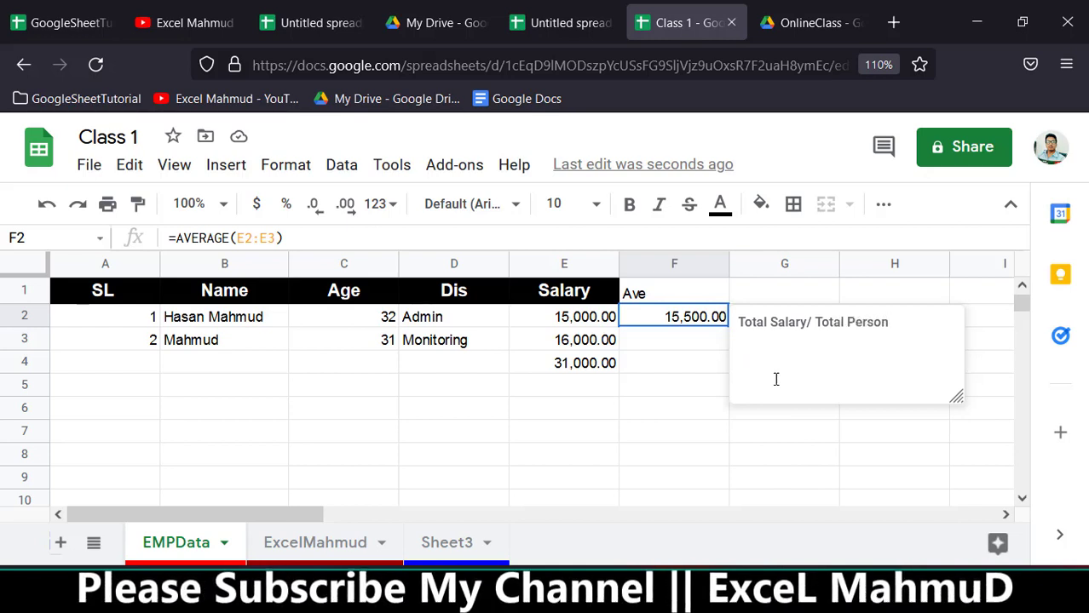
click(705, 353)
click(705, 322)
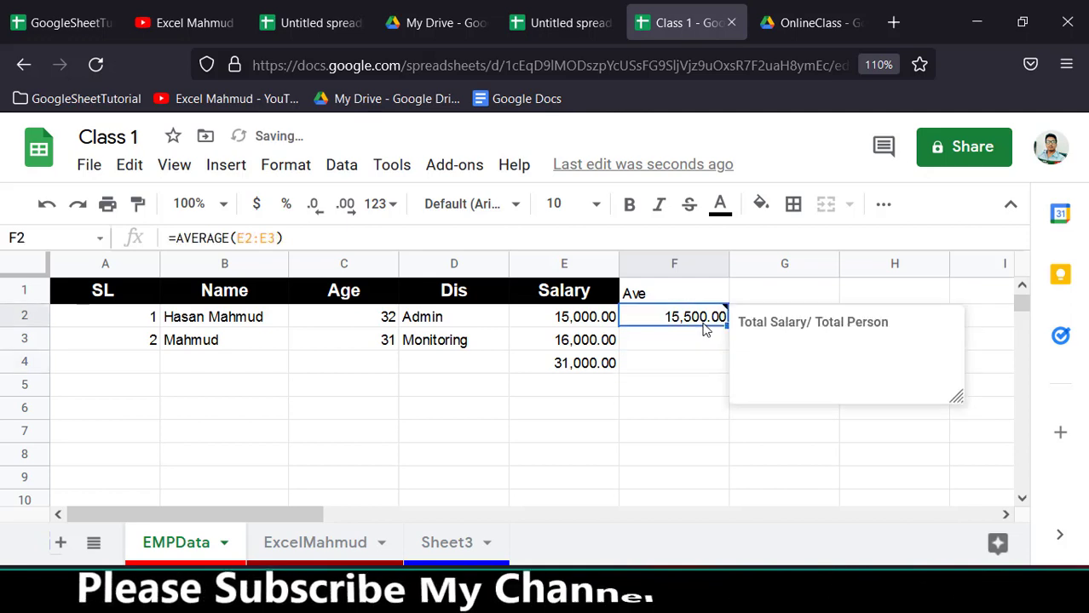
click(684, 358)
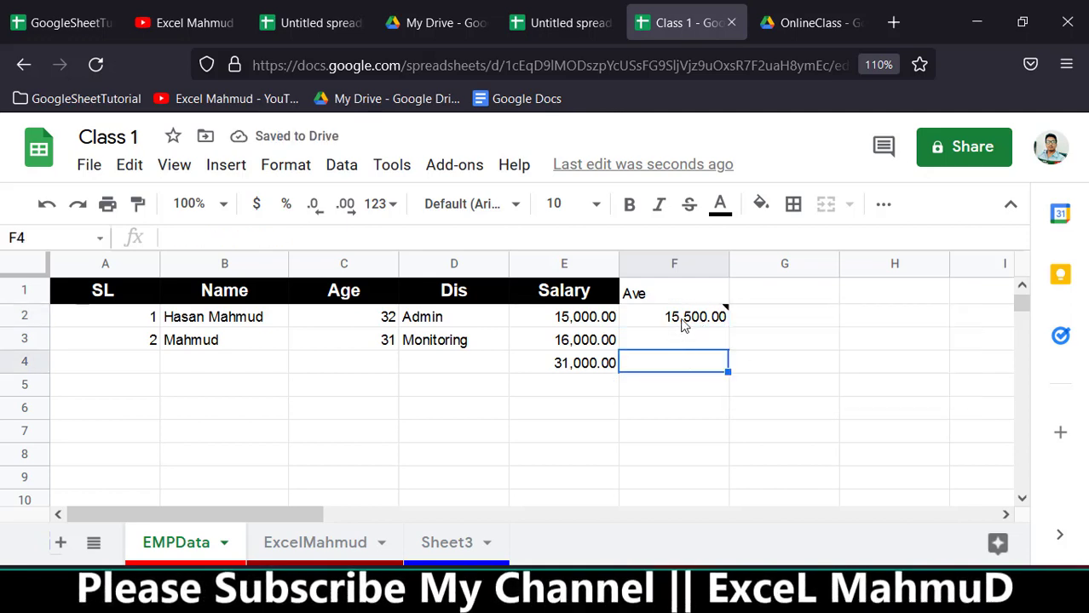
click(683, 320)
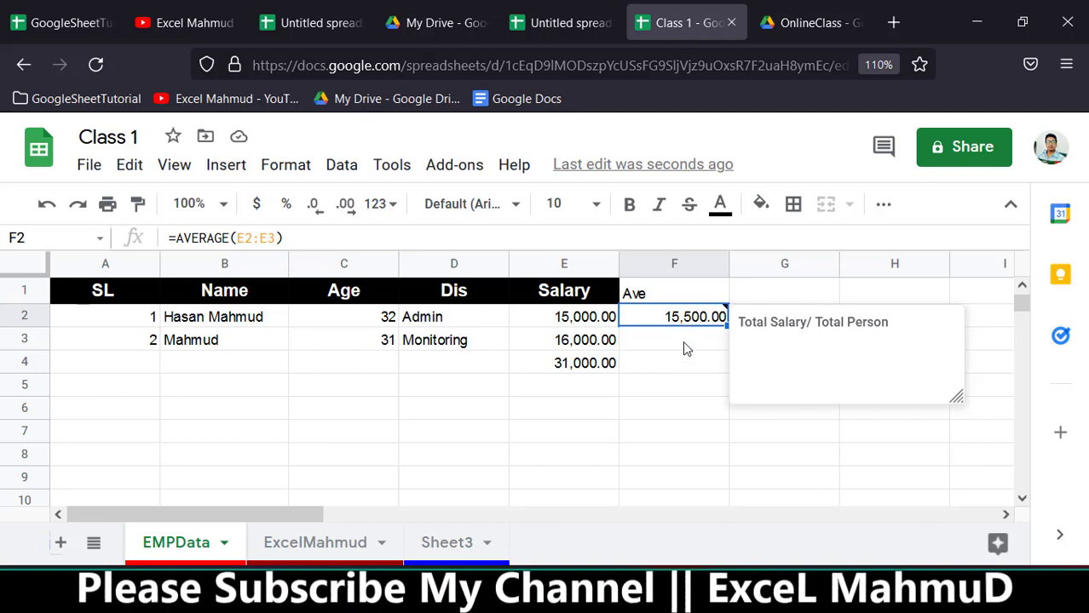
mouse_move(682, 317)
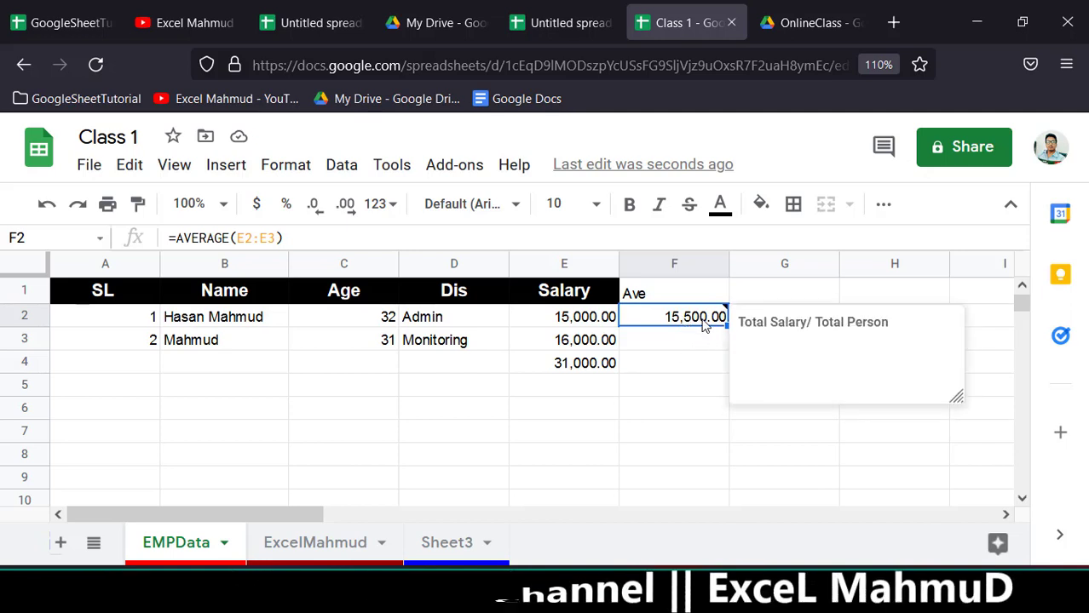
Step: Post the comment 'But Why' on the average salary cell F2
right_click(704, 327)
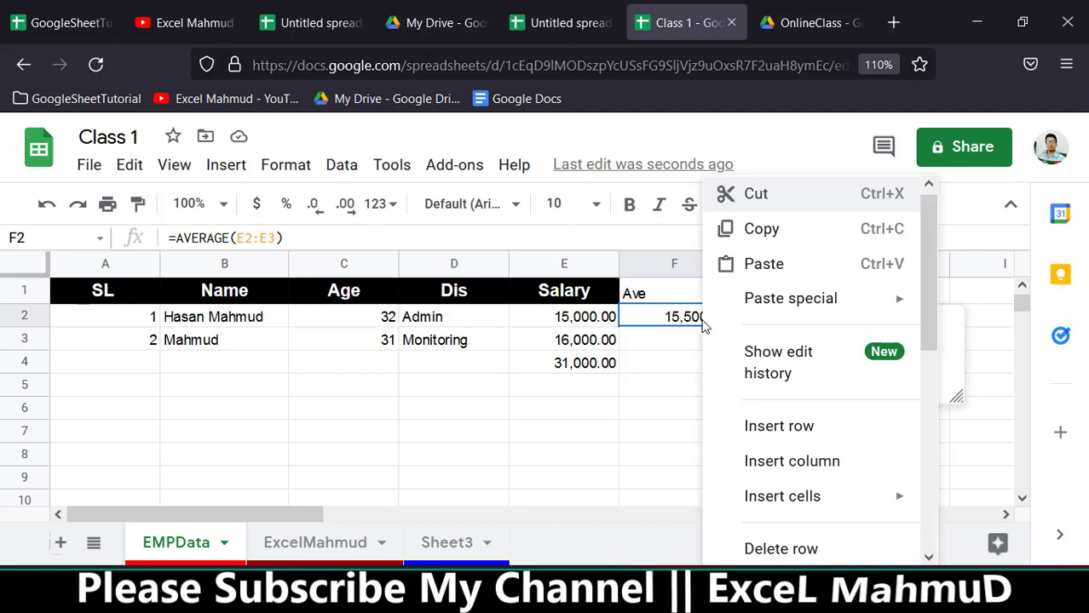
scroll(846, 377, down, 1)
scroll(860, 388, down, 2)
scroll(844, 426, down, 2)
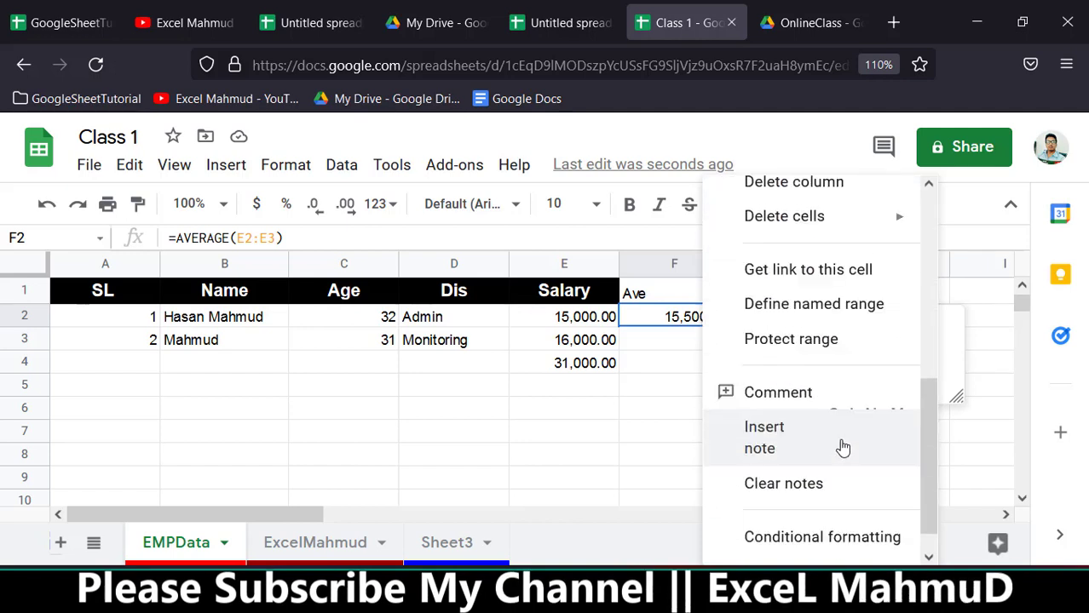
click(808, 390)
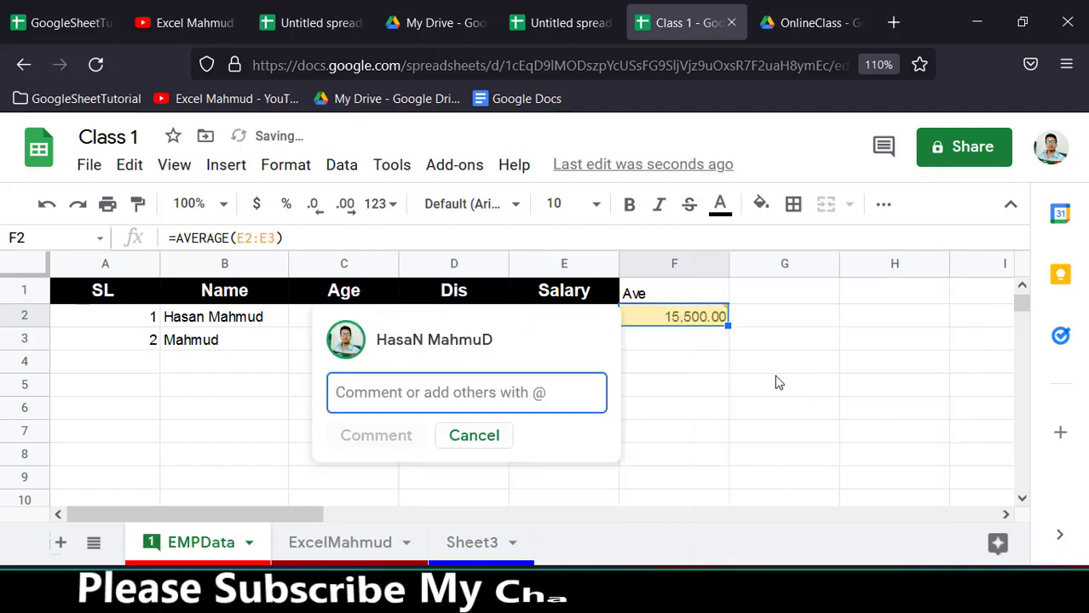
text(But)
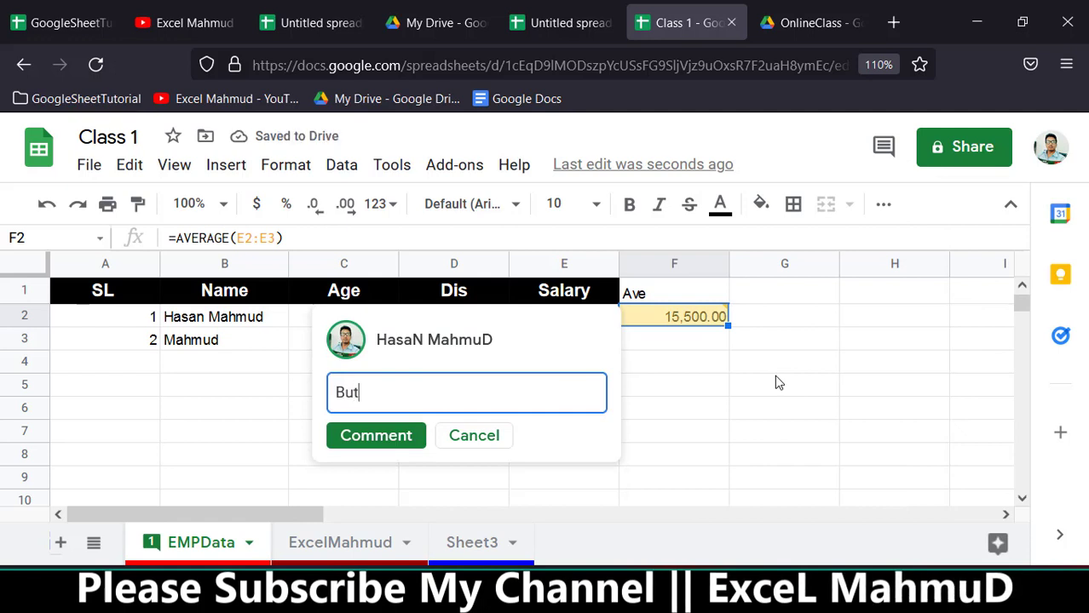
text(y)
key(BackSpace)
text(W)
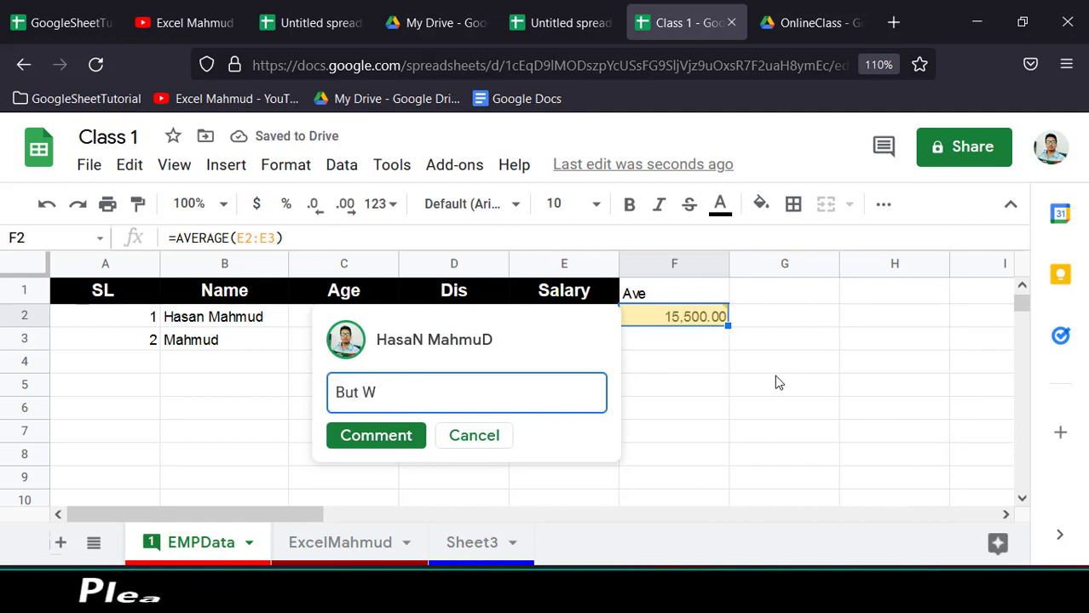
text(hy)
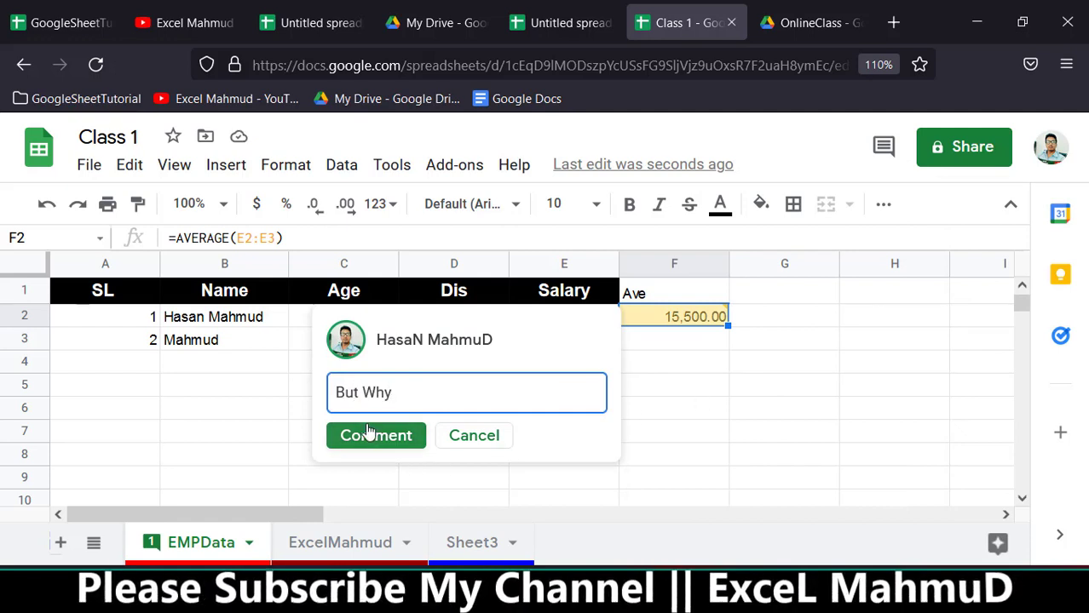
click(373, 435)
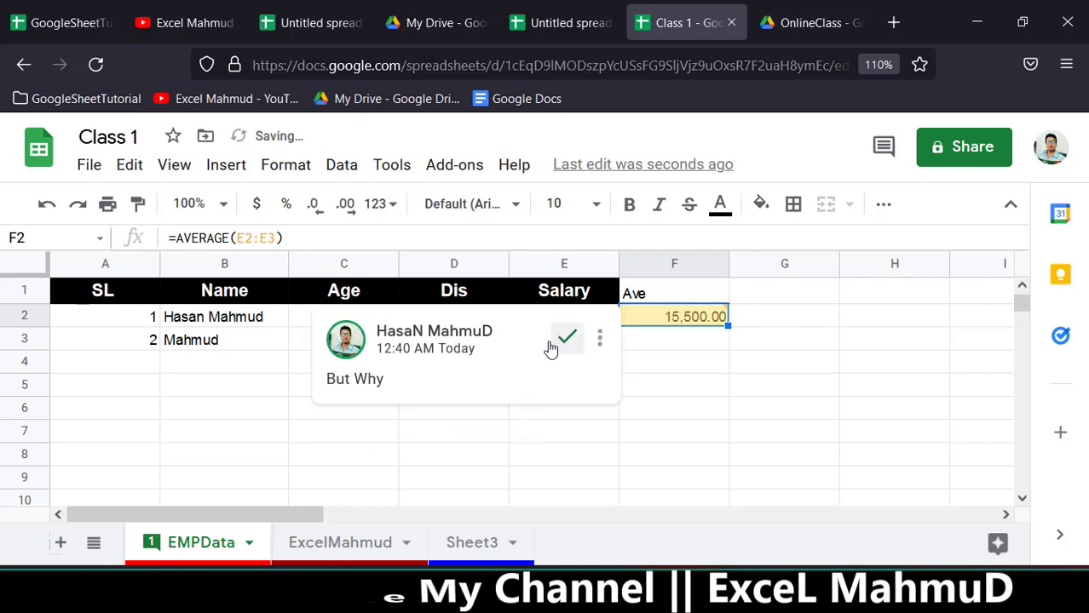
click(673, 365)
click(694, 317)
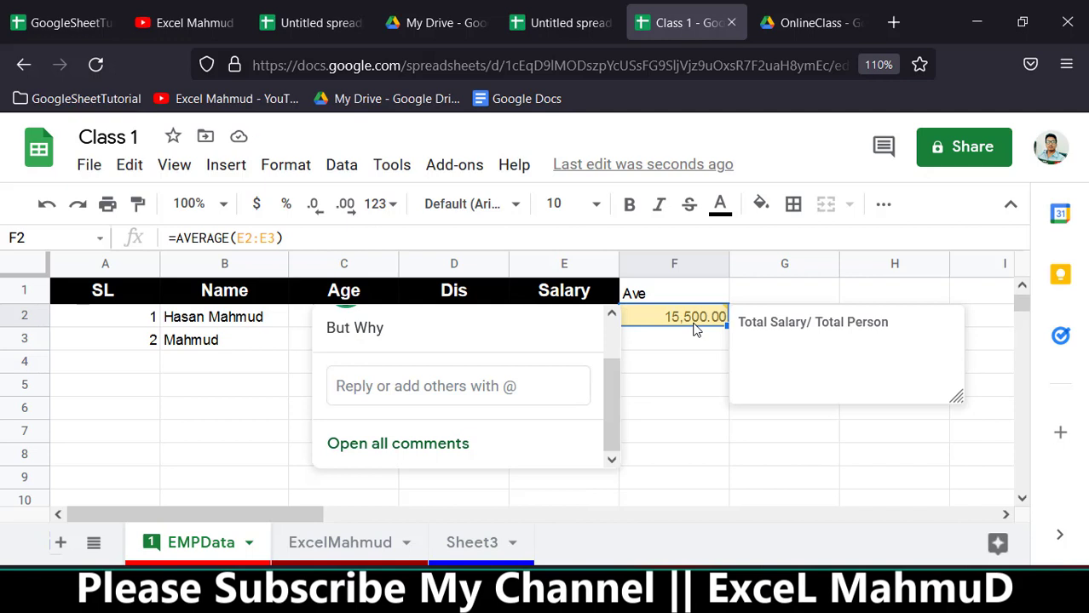
Step: Reply 'Its Simple' to the F2 comment thread
click(700, 366)
click(716, 322)
scroll(405, 346, up, 2)
scroll(426, 384, down, 2)
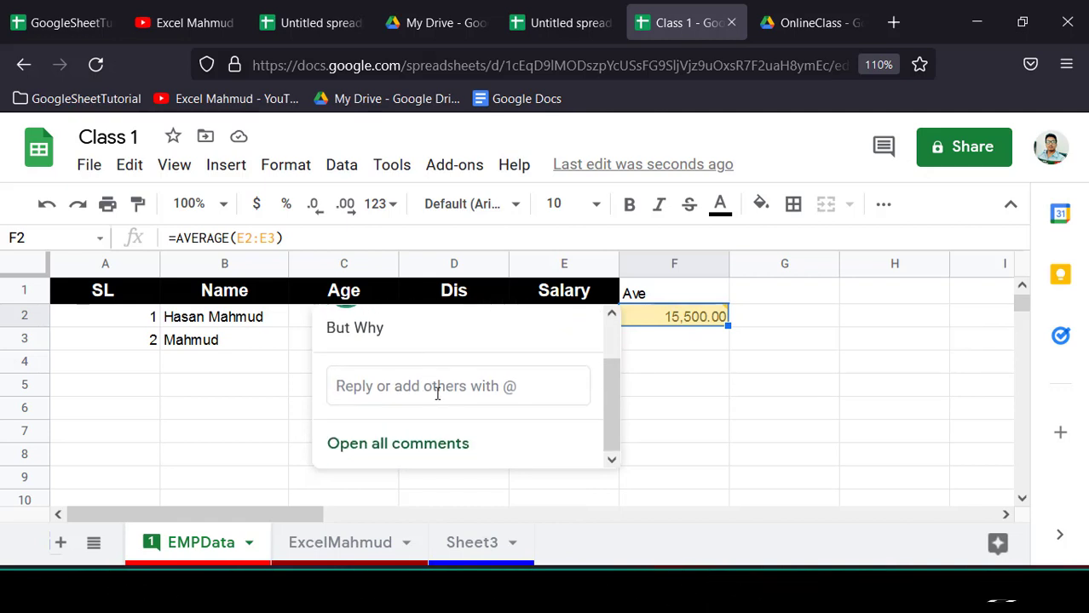
click(388, 387)
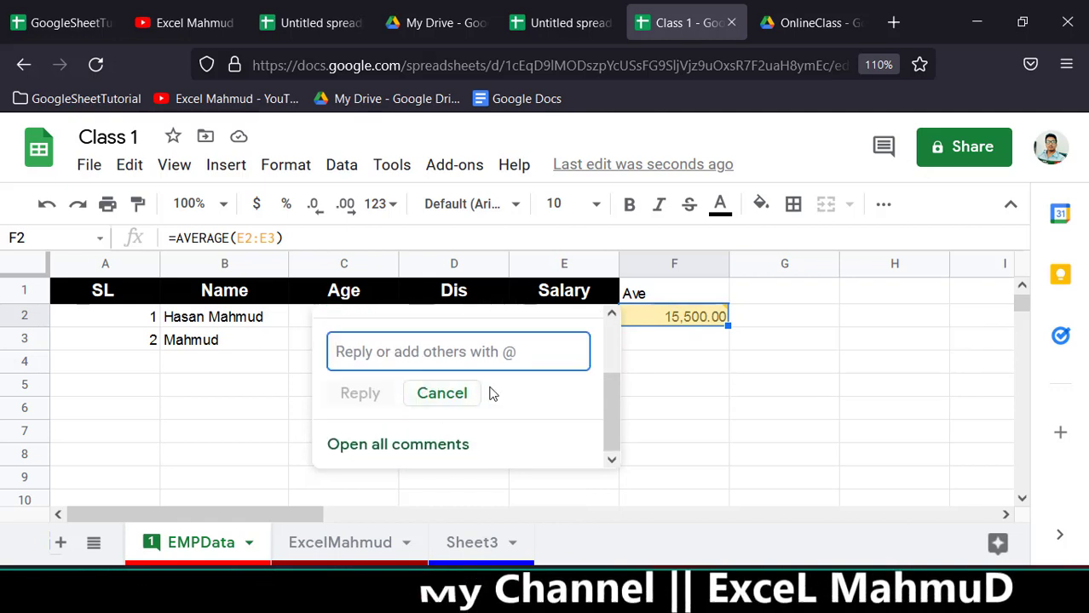
text(Its Simple)
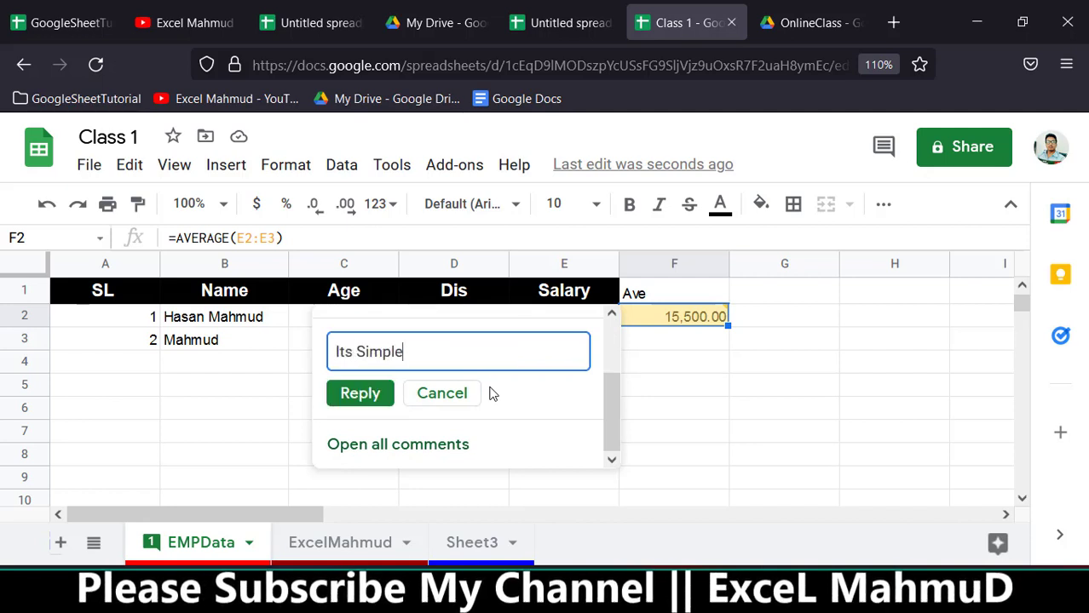
click(362, 395)
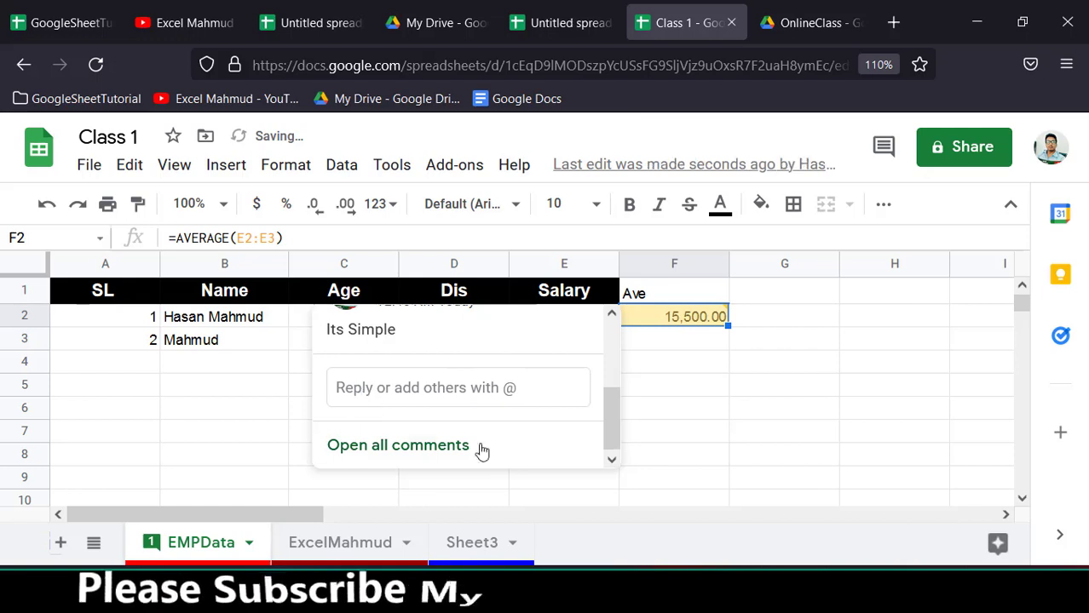
Step: Resolve the F2 discussion so only the note remains visible
scroll(588, 396, up, 3)
scroll(528, 408, down, 3)
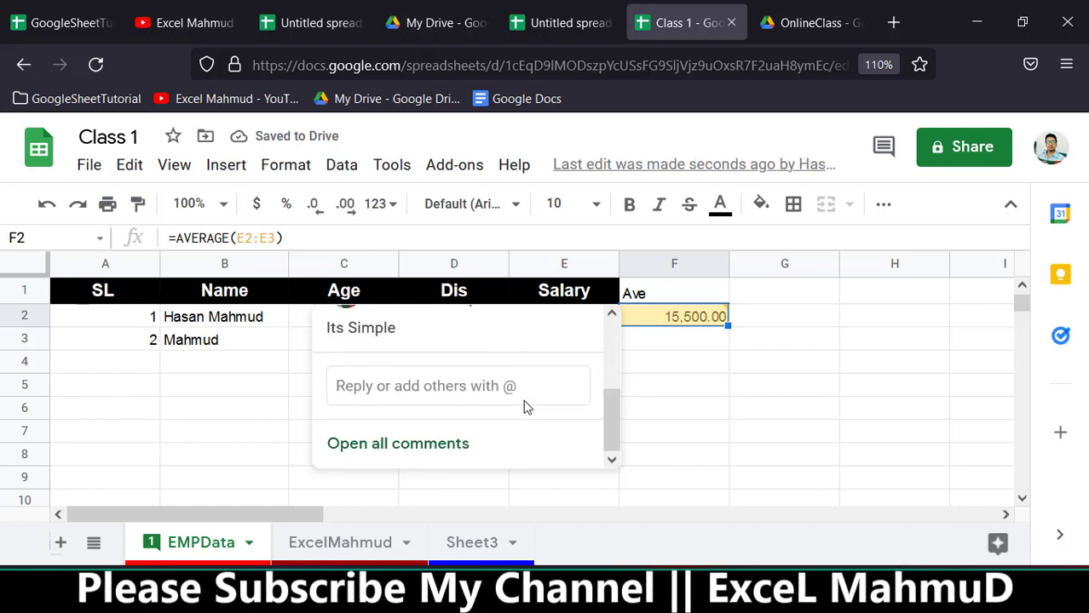
scroll(538, 405, up, 5)
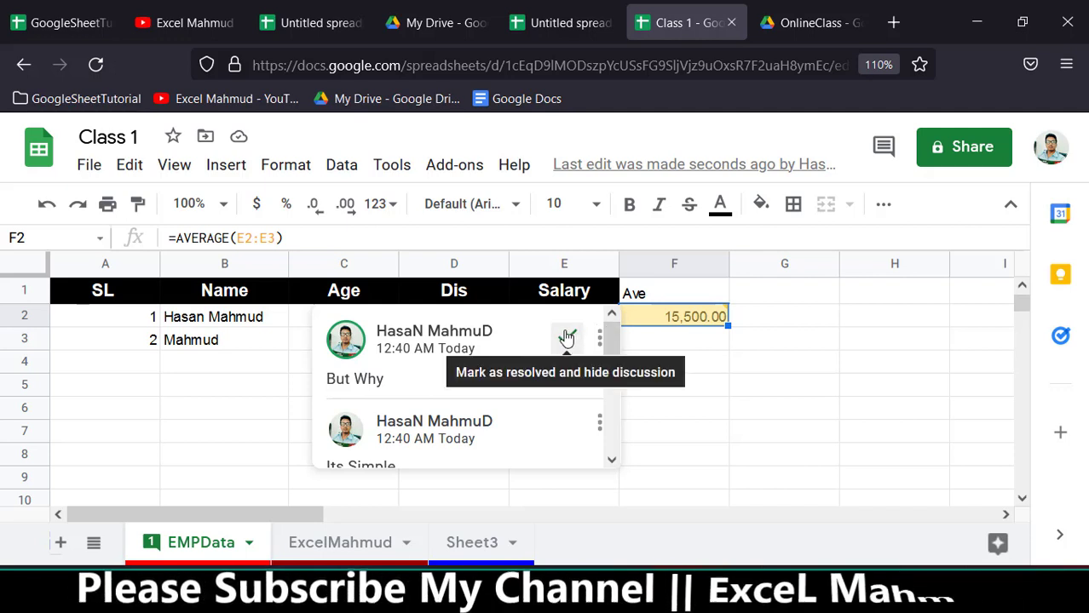
scroll(513, 421, down, 2)
scroll(510, 430, up, 2)
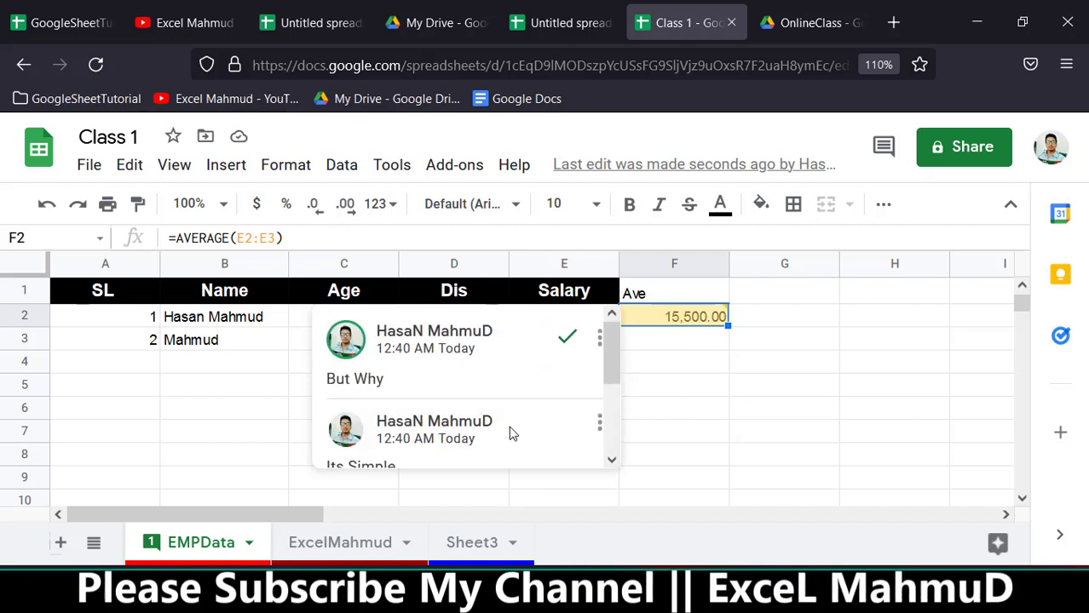
scroll(511, 430, down, 2)
scroll(510, 426, up, 3)
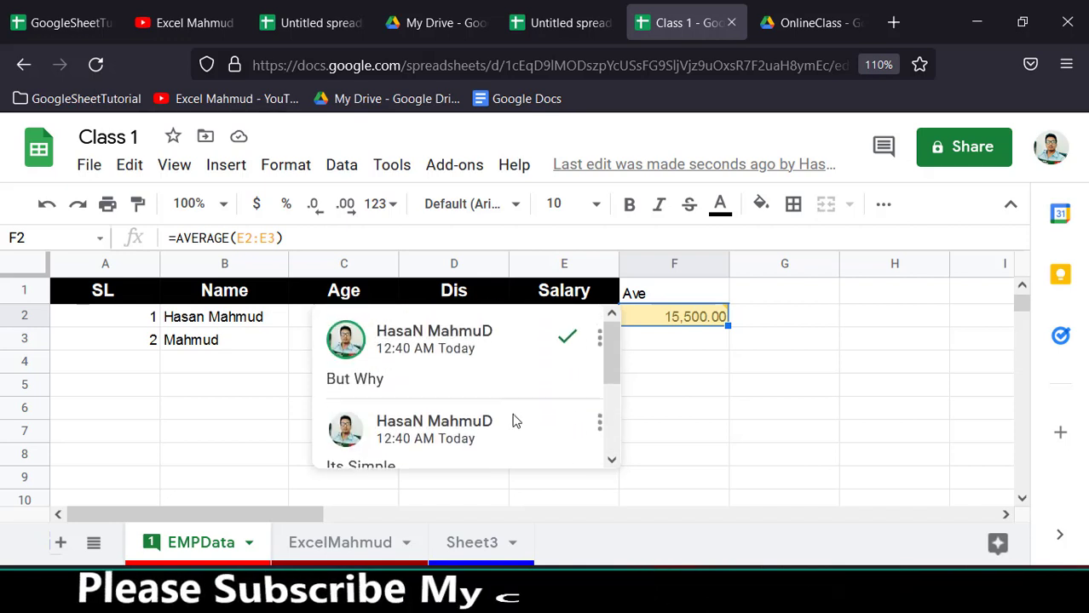
scroll(453, 406, down, 1)
scroll(452, 405, down, 1)
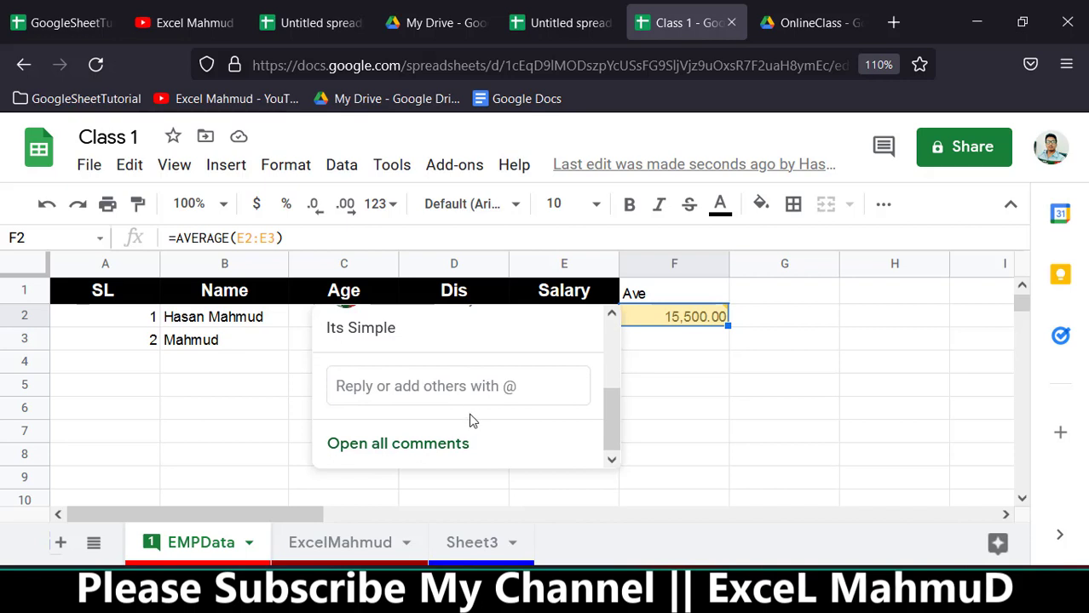
scroll(471, 423, up, 2)
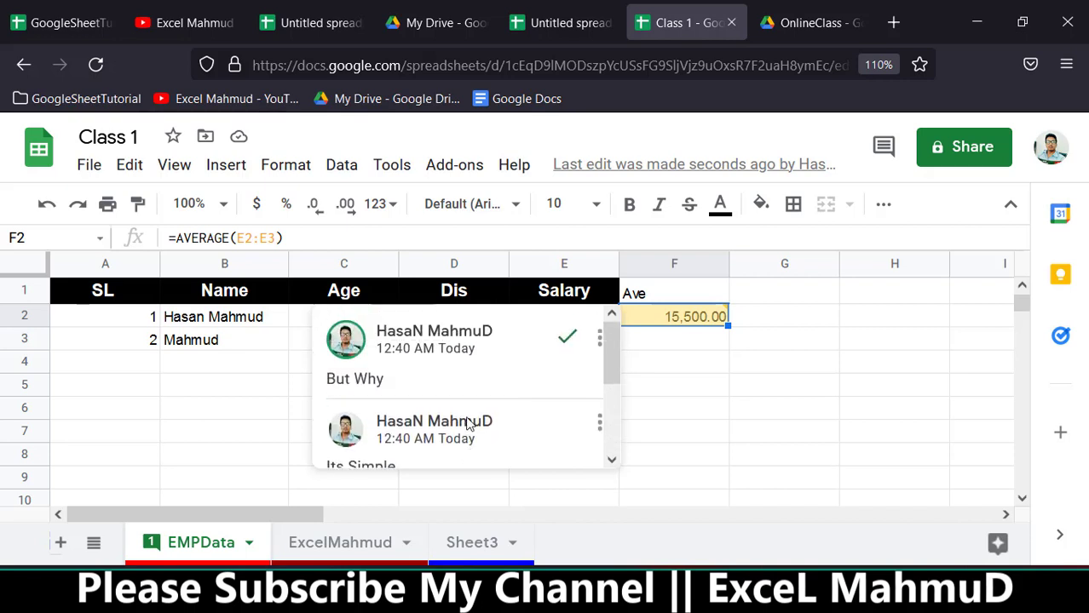
click(567, 343)
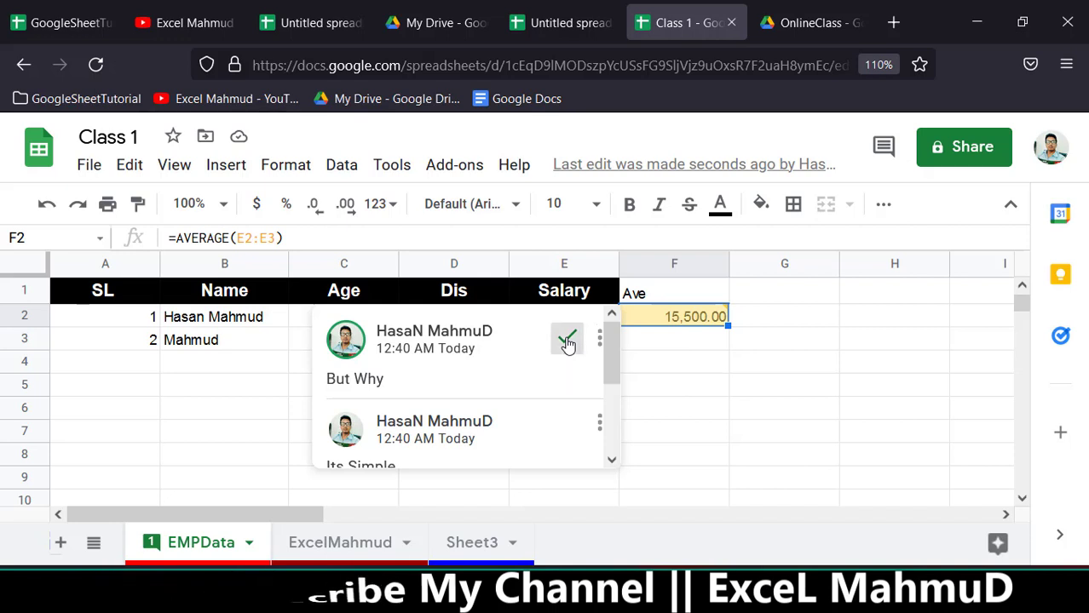
click(741, 365)
click(695, 298)
click(705, 324)
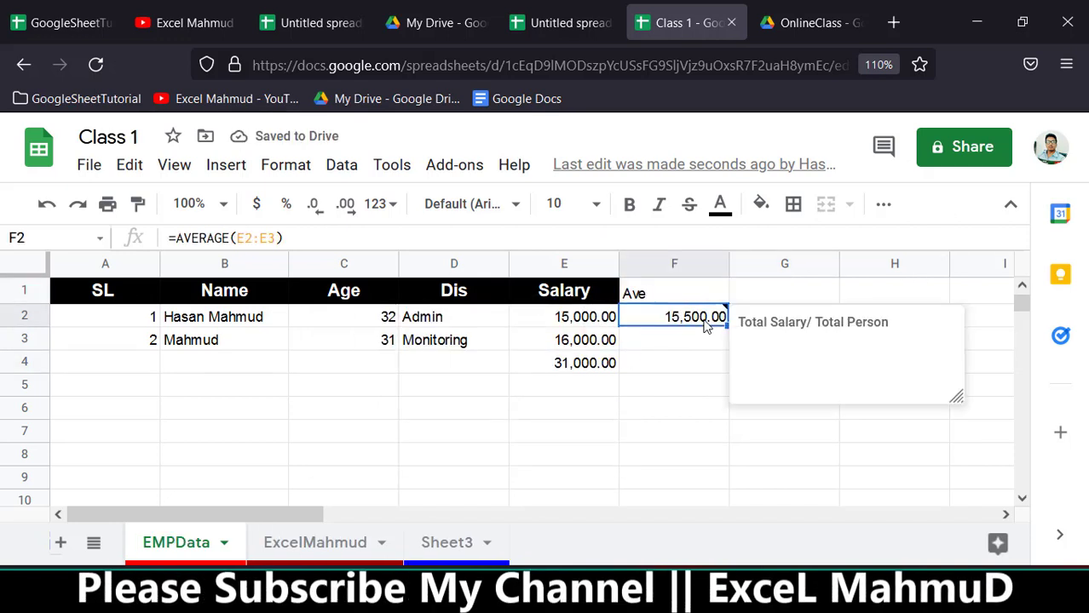
click(683, 361)
click(696, 324)
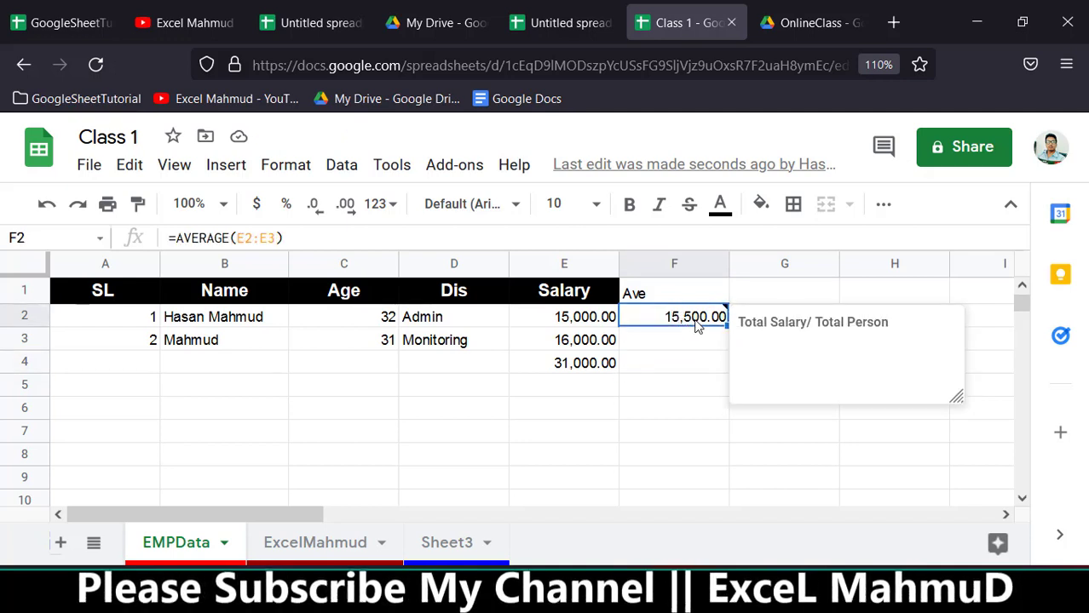
click(673, 407)
click(239, 408)
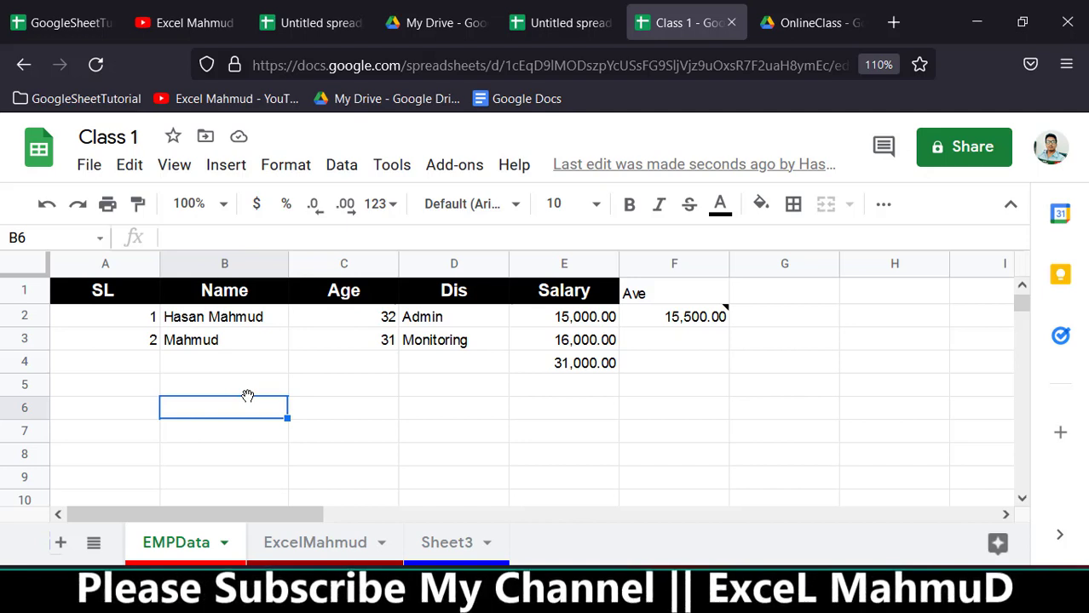
Step: Enter the numbers 1, 2 and 3 in B6:B8
text(1)
key(Return)
text(2)
key(Return)
text(3)
key(Return)
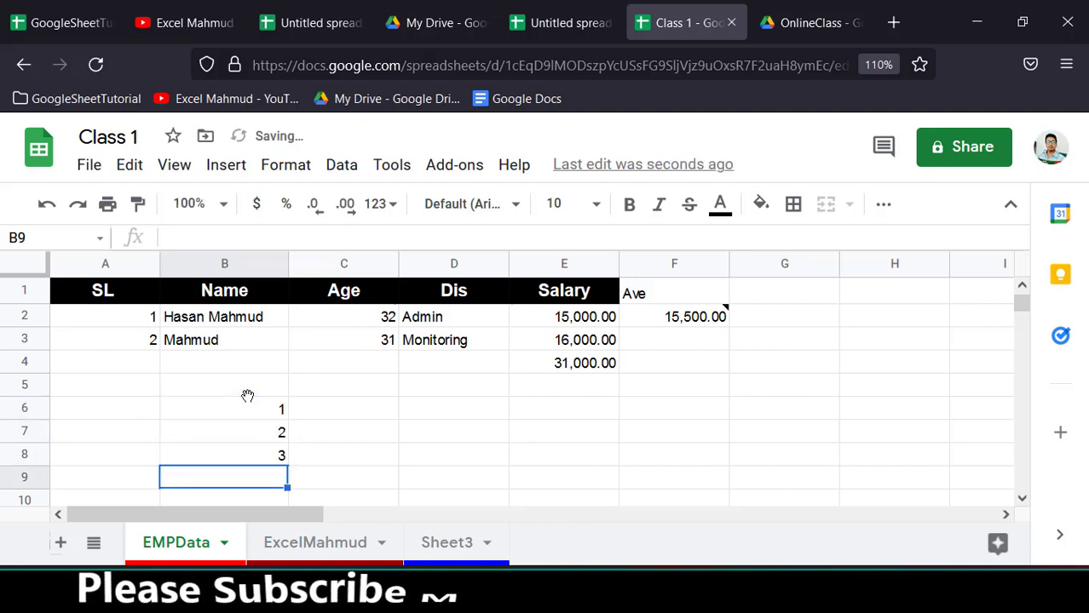
Step: Autofill the B6:B8 number series down to B13, ending at 8
scroll(252, 403, down, 2)
scroll(262, 313, up, 2)
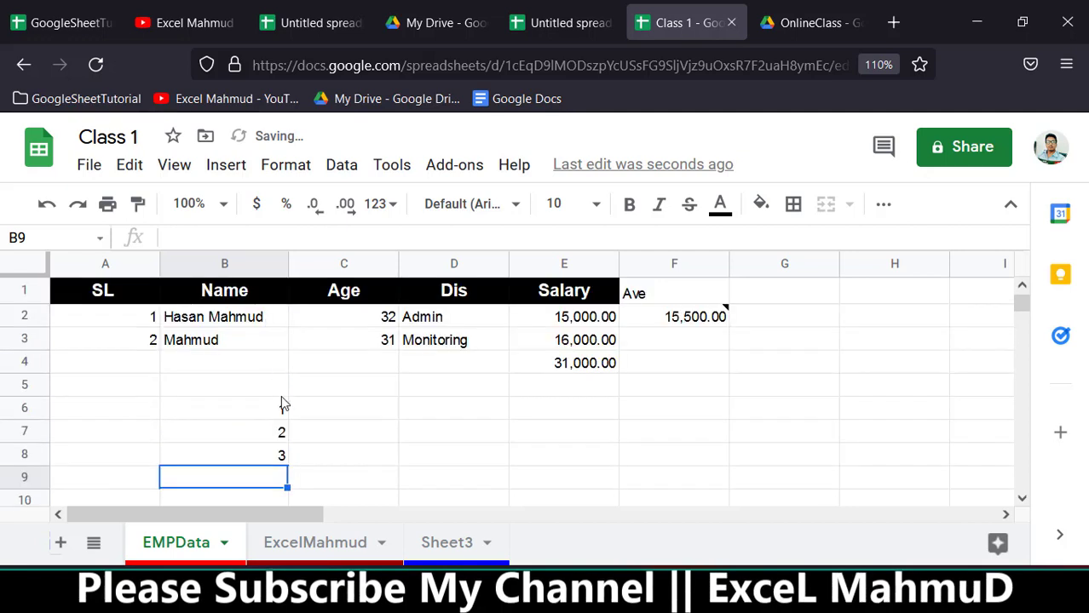
mouse_move(282, 407)
mouse_down()
mouse_move(267, 452)
mouse_move(286, 460)
mouse_up()
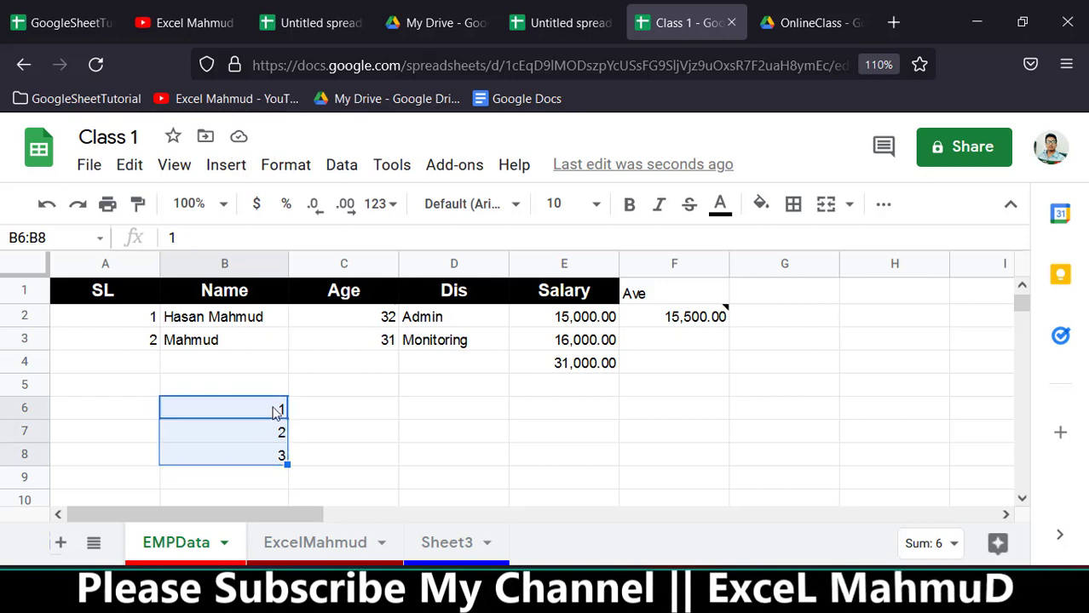
click(430, 447)
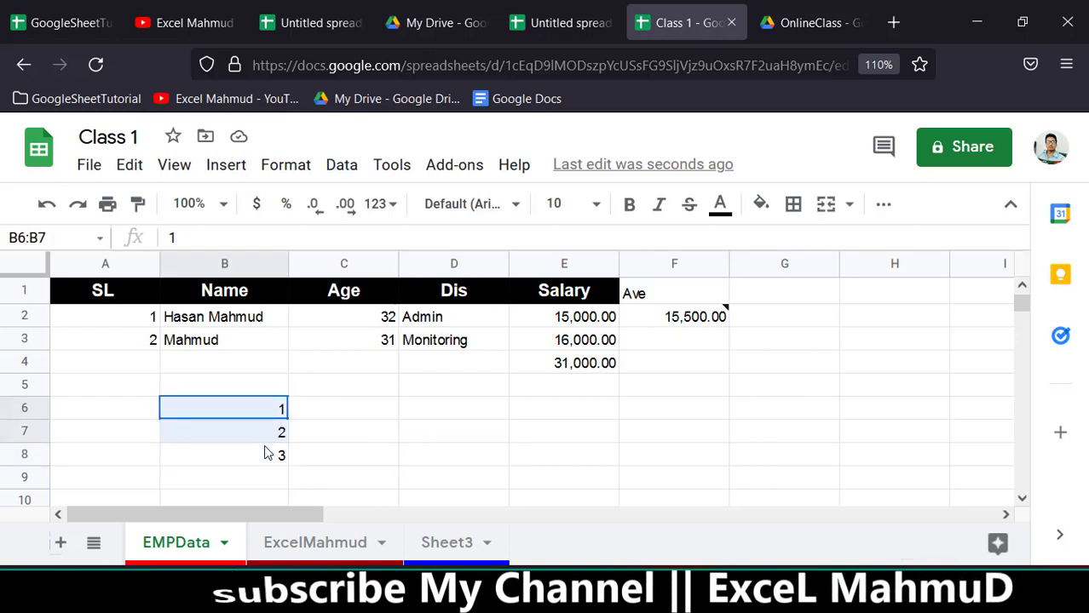
drag(277, 417, 285, 460)
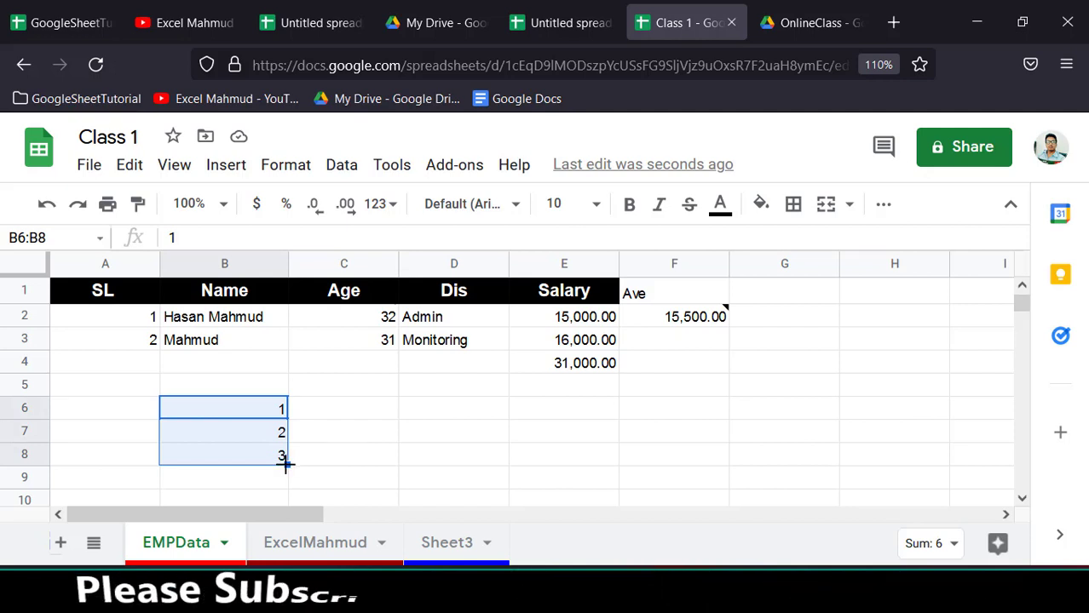
mouse_move(285, 464)
mouse_down()
mouse_move(286, 512)
mouse_move(339, 467)
mouse_up()
scroll(339, 467, up, 2)
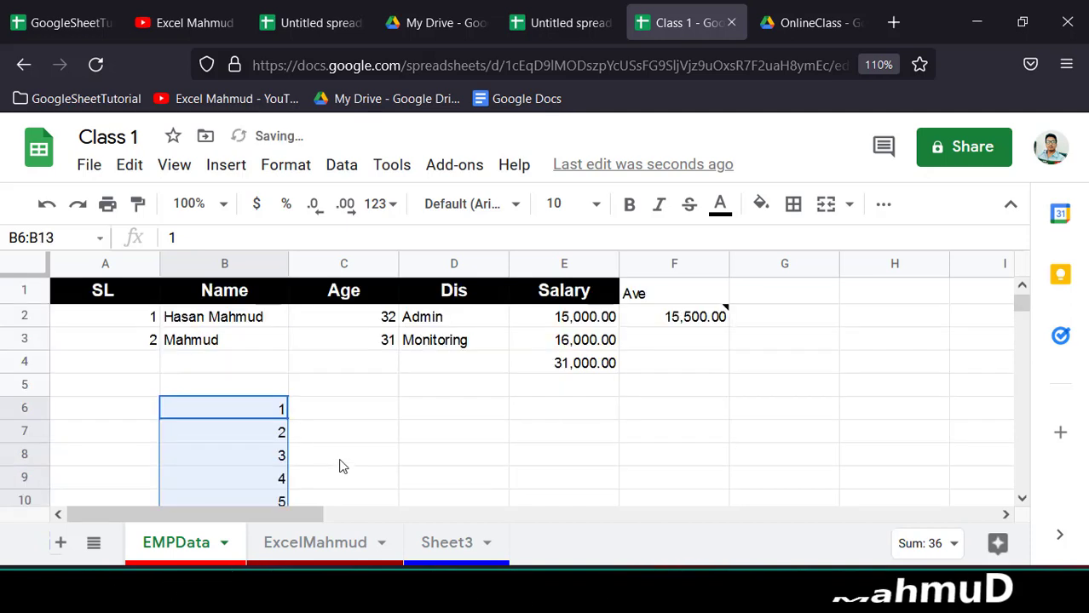
click(317, 411)
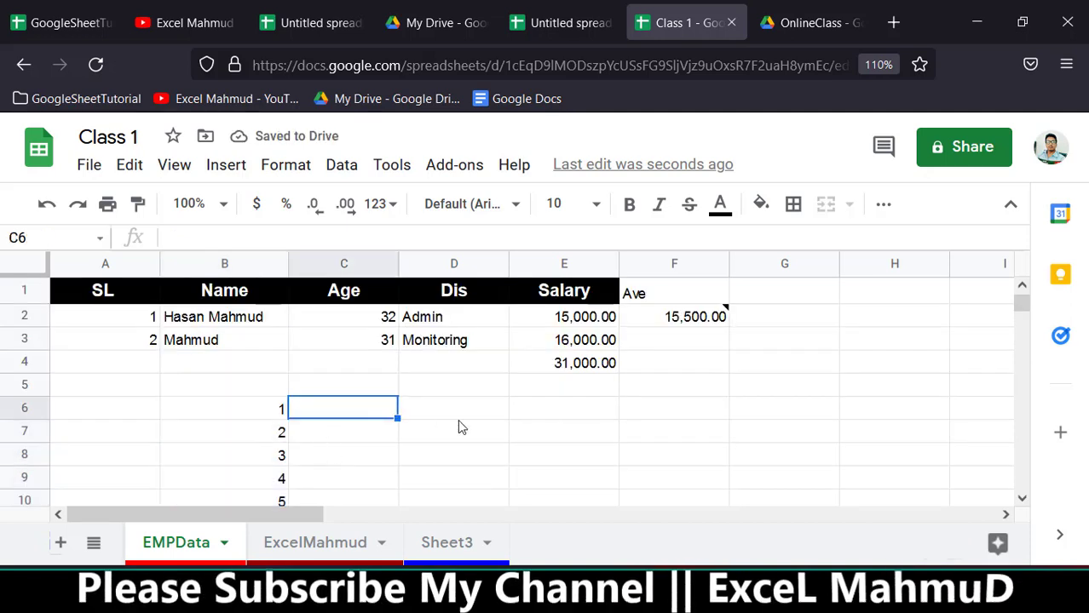
Step: Put today's date 10/22/2021 in C6 and autofill dates to 10/30/2021 in C14
key(ctrl+semicolon)
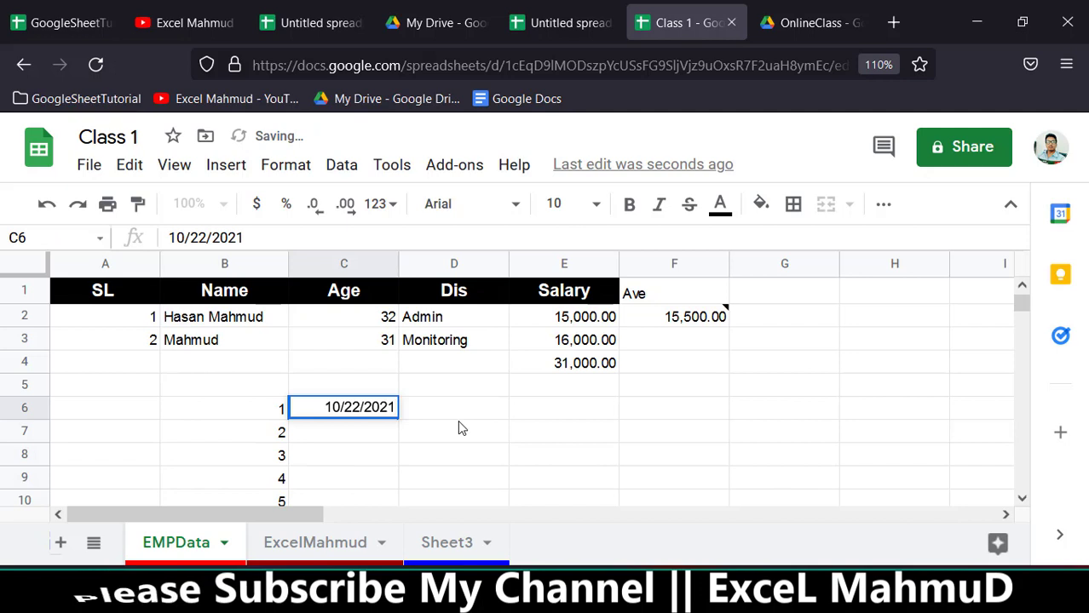
click(408, 451)
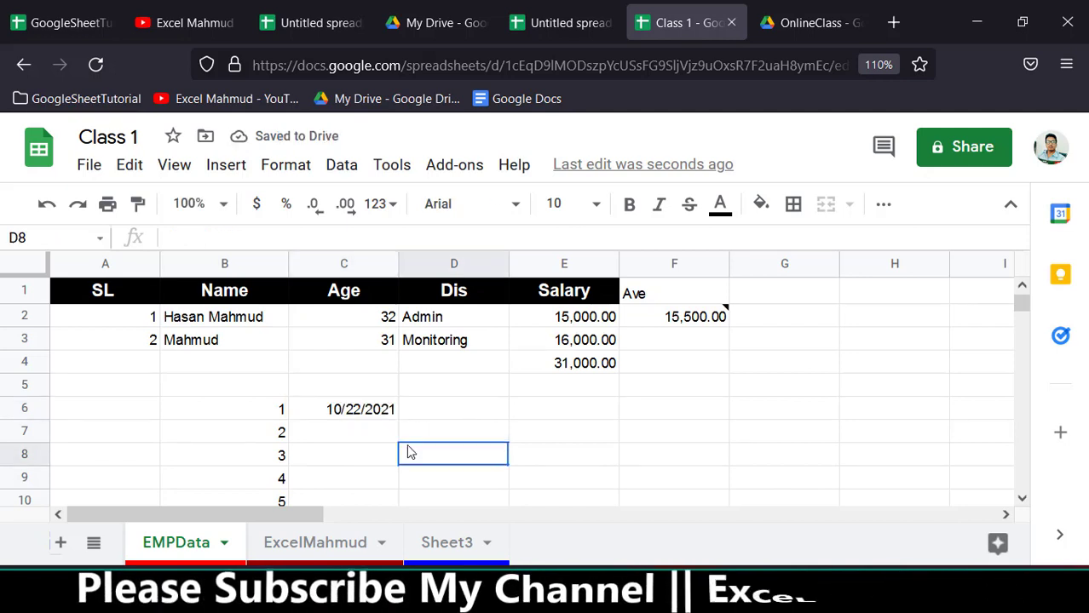
click(390, 418)
drag(409, 511, 415, 509)
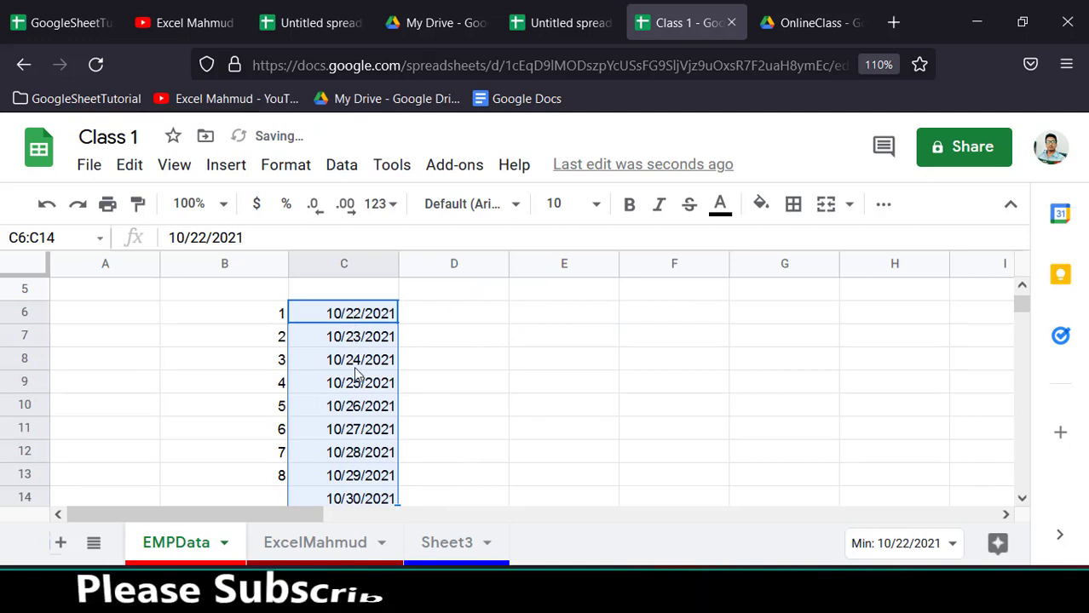
scroll(364, 443, down, 2)
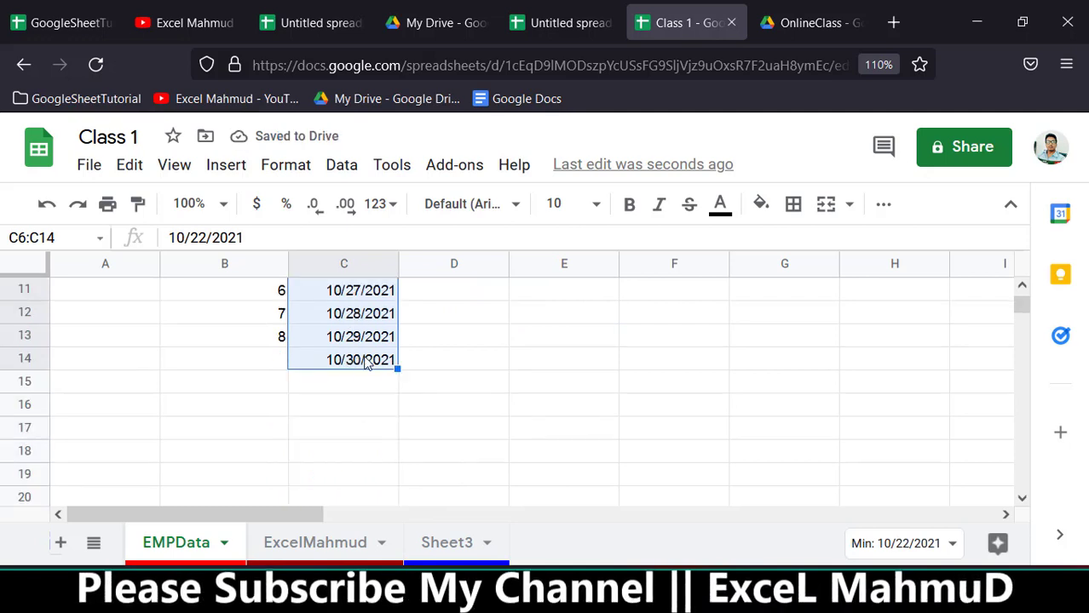
scroll(366, 362, up, 2)
scroll(426, 375, up, 2)
click(441, 391)
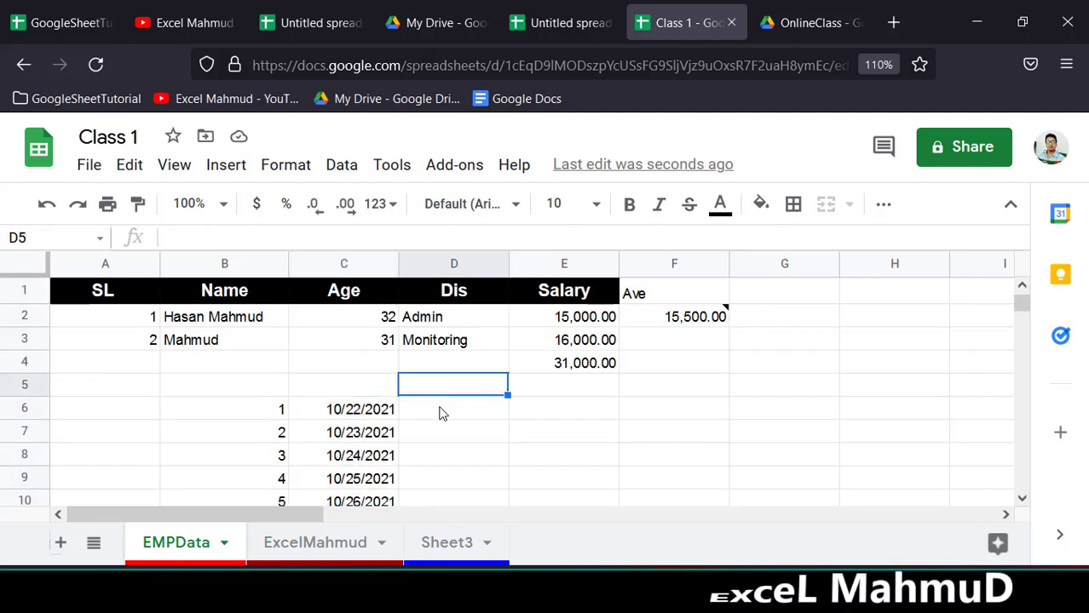
click(443, 416)
text(Mon)
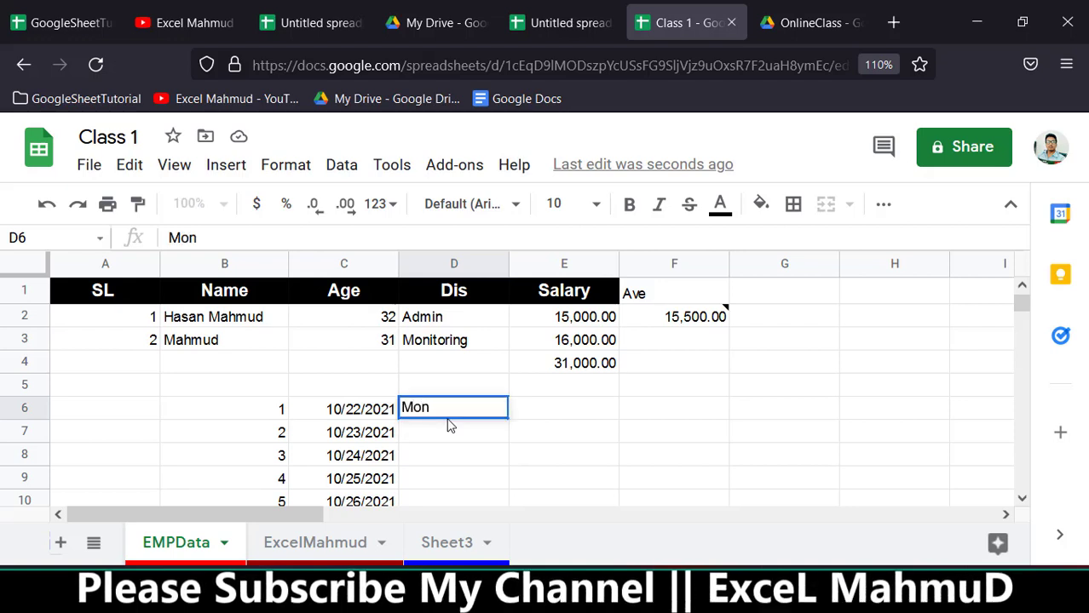
Step: Enter Monday in D6 and autofill weekdays down to D14, ending on Tuesday
text(dy)
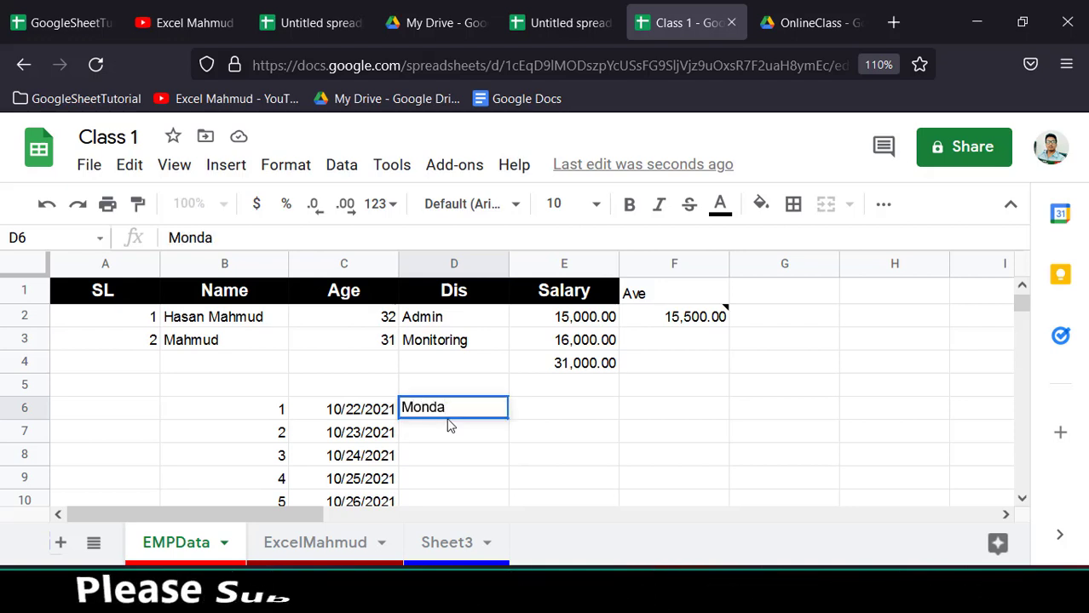
text(y)
key(Return)
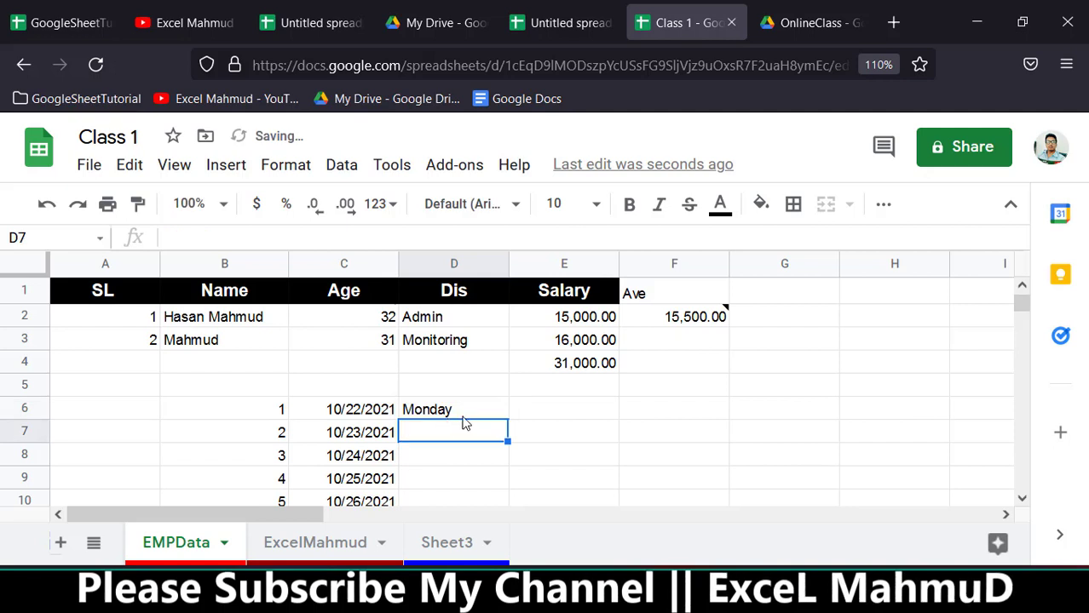
drag(508, 418, 508, 507)
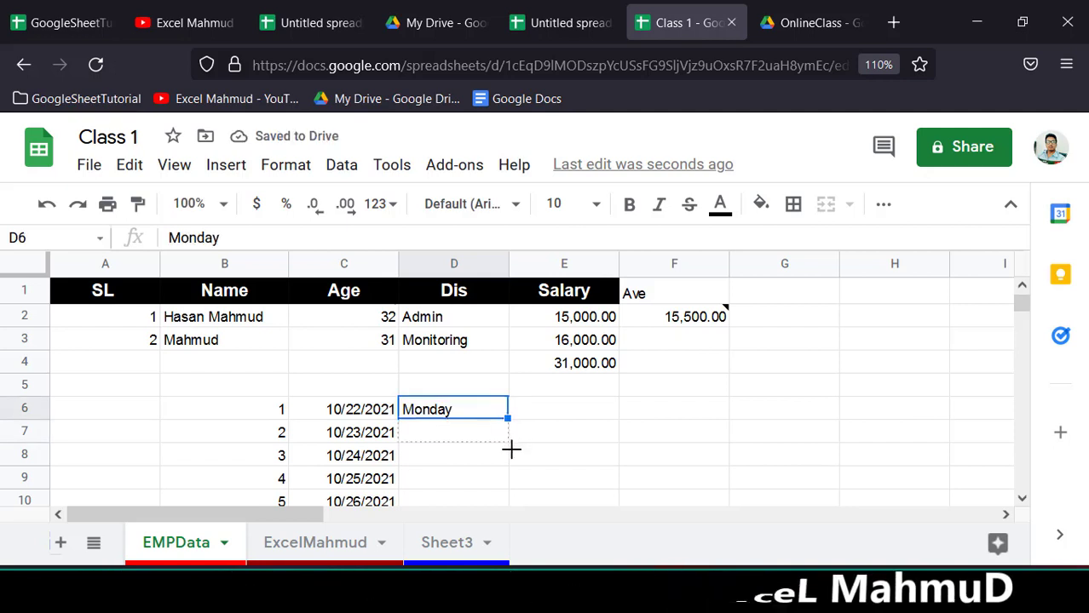
scroll(596, 443, down, 4)
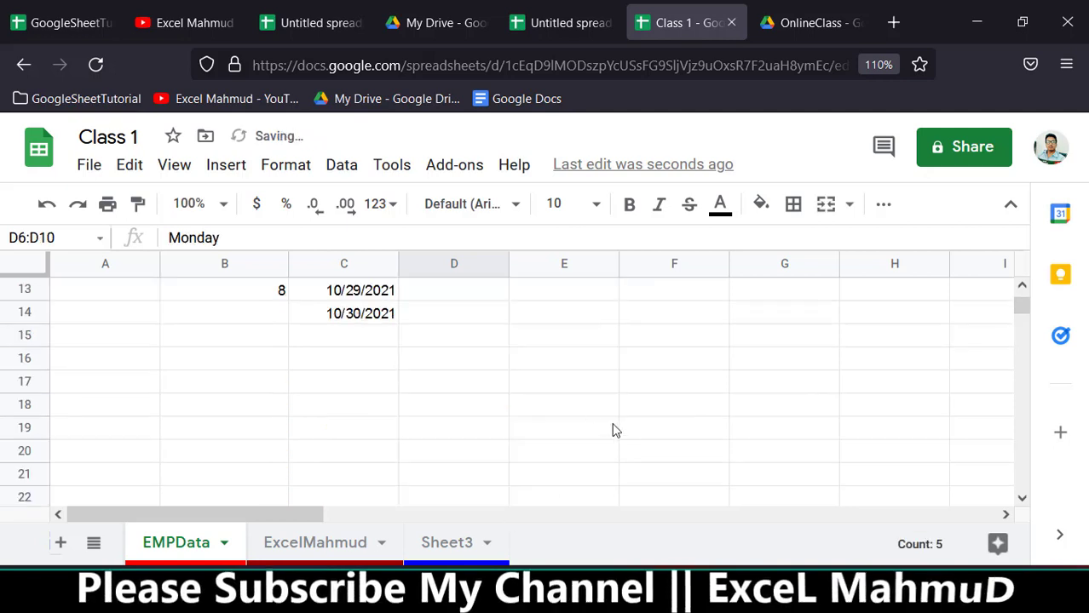
scroll(588, 413, up, 2)
scroll(554, 409, up, 2)
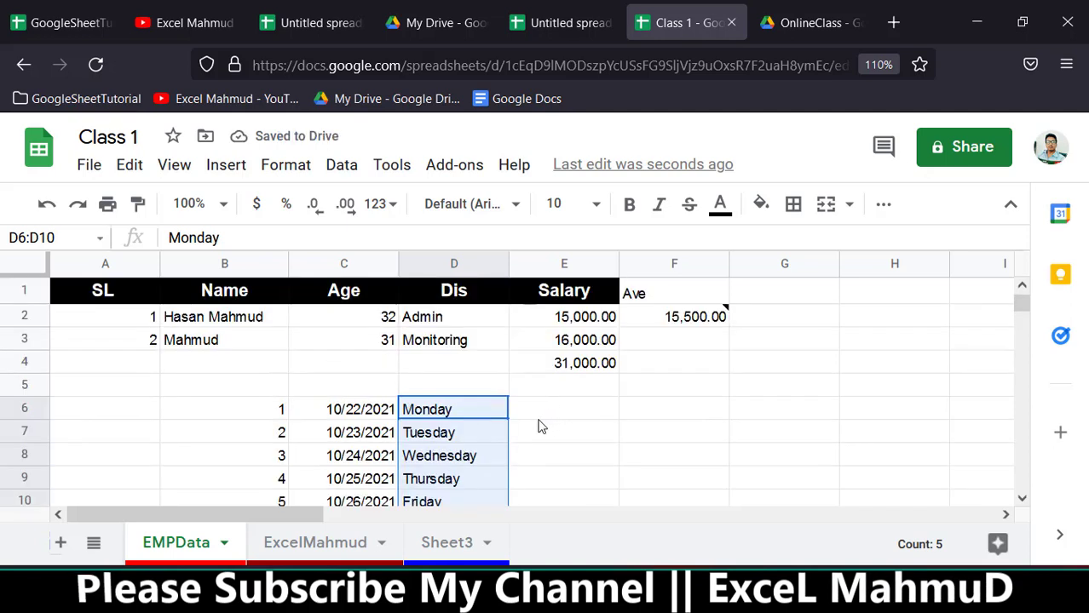
scroll(539, 422, down, 2)
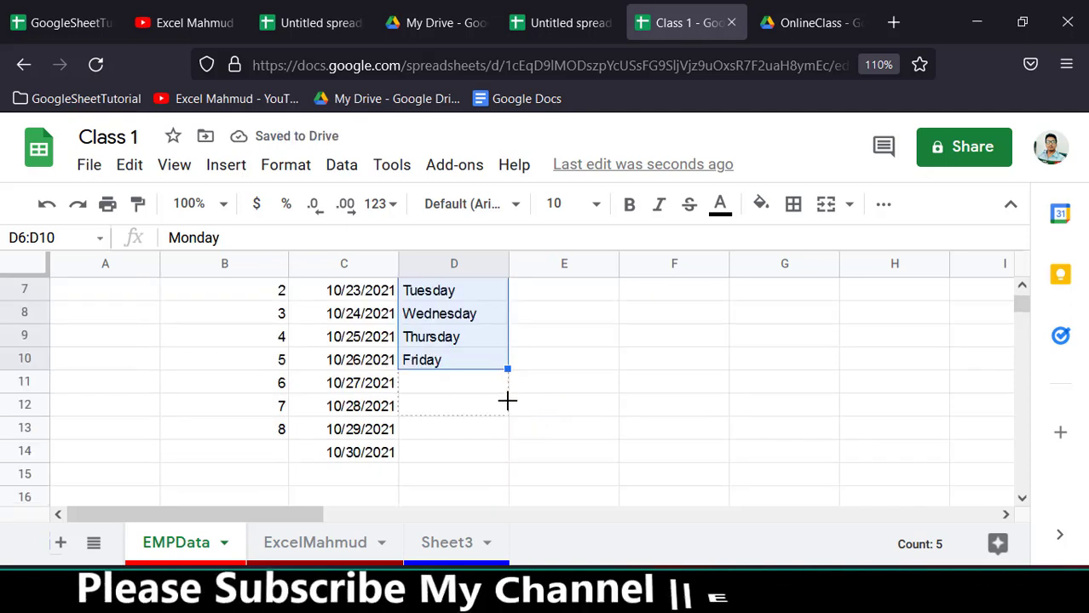
drag(508, 369, 508, 405)
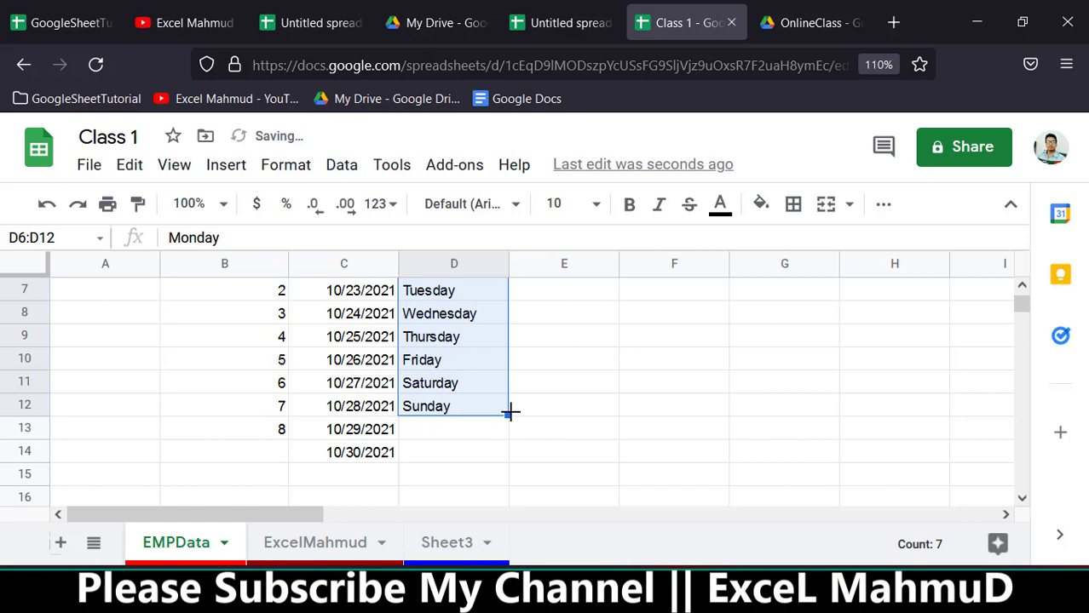
drag(510, 416, 511, 452)
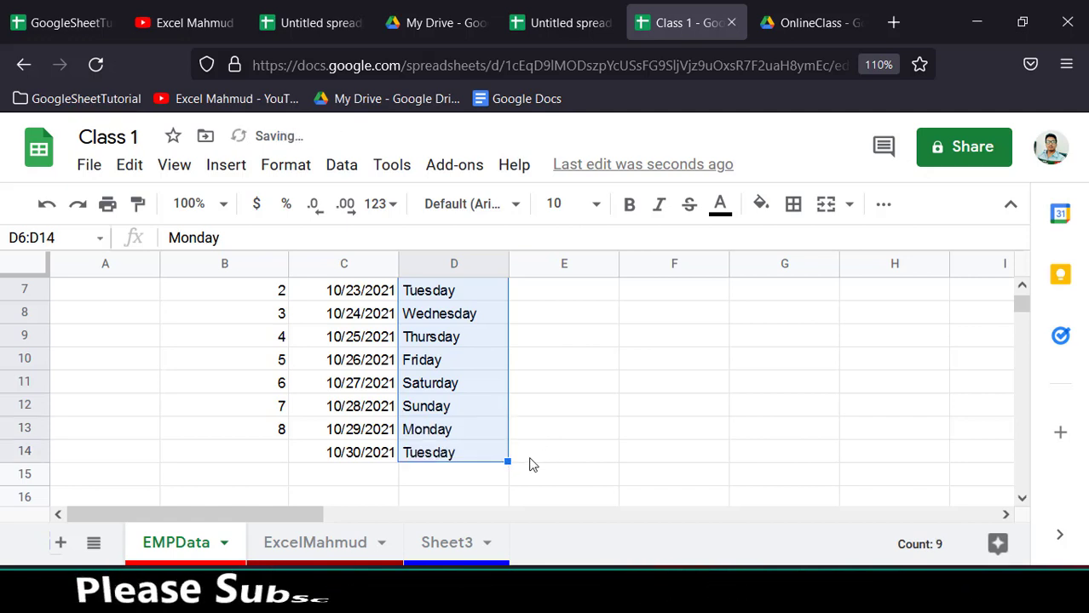
scroll(524, 456, up, 2)
scroll(494, 422, down, 2)
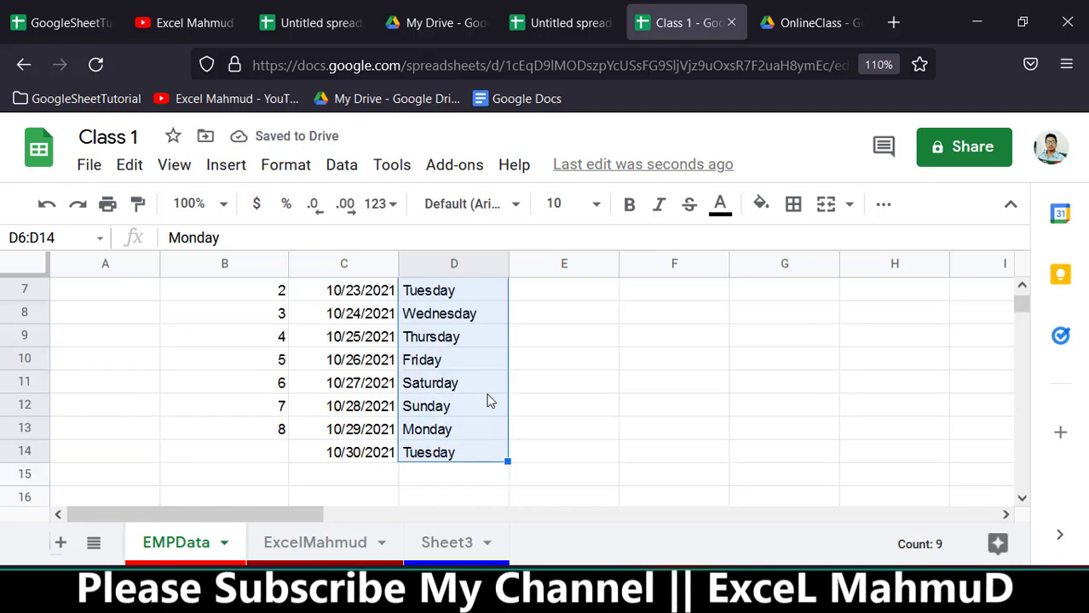
scroll(490, 400, up, 2)
Step: Type the label 'Series' into C5 above the number, date and weekday columns
click(286, 392)
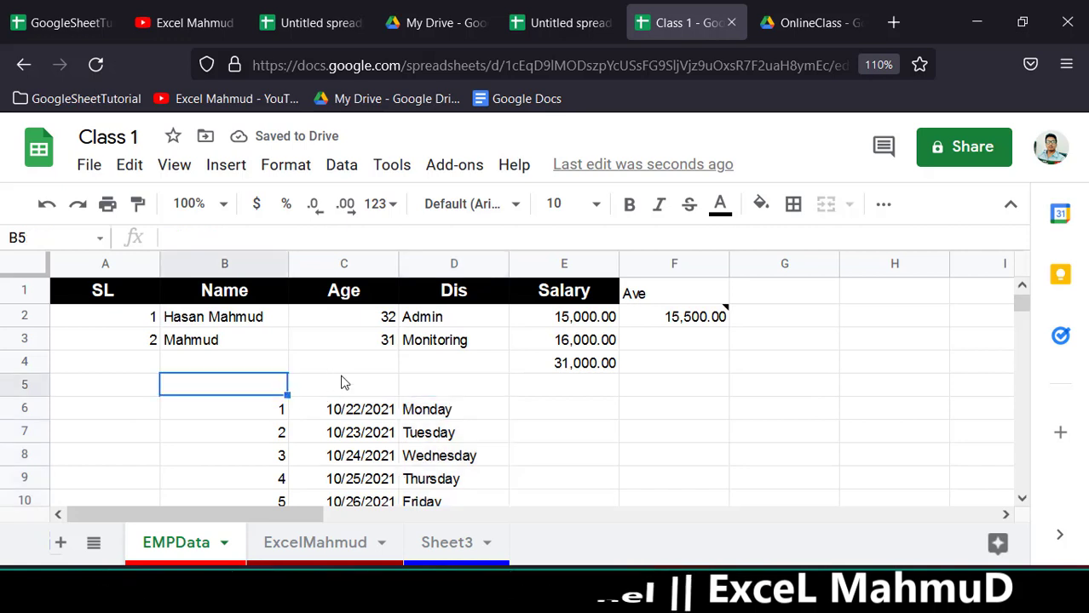
click(342, 384)
text(Se)
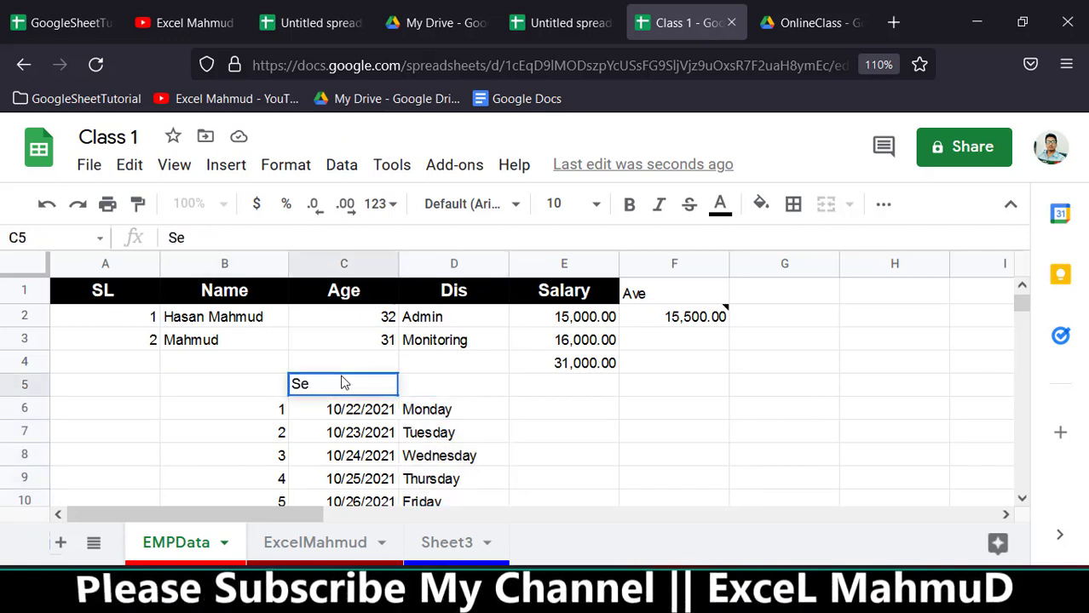
text(r)
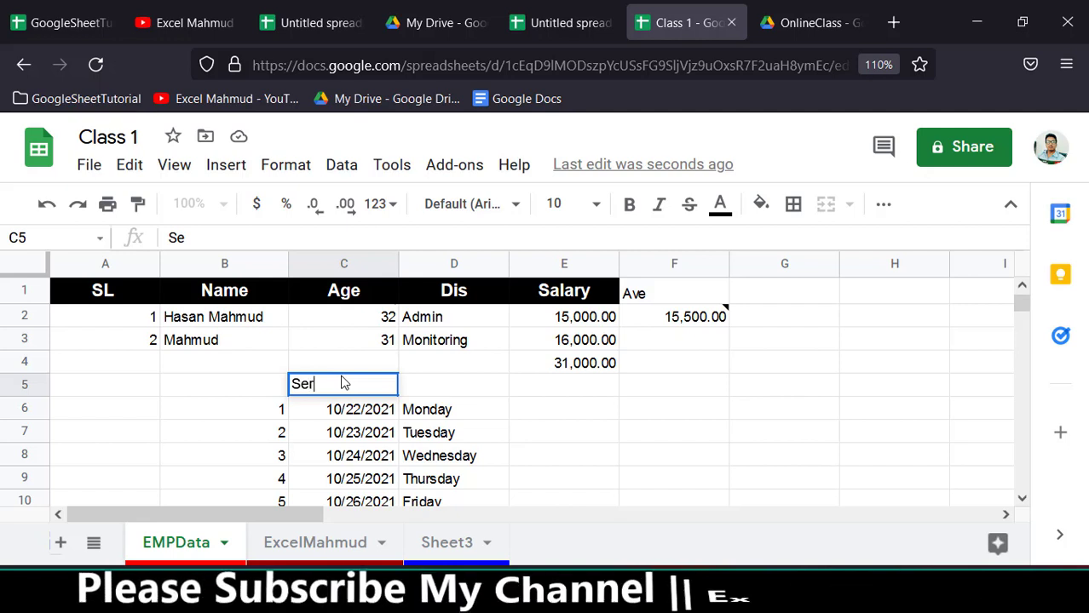
text(ies)
key(Return)
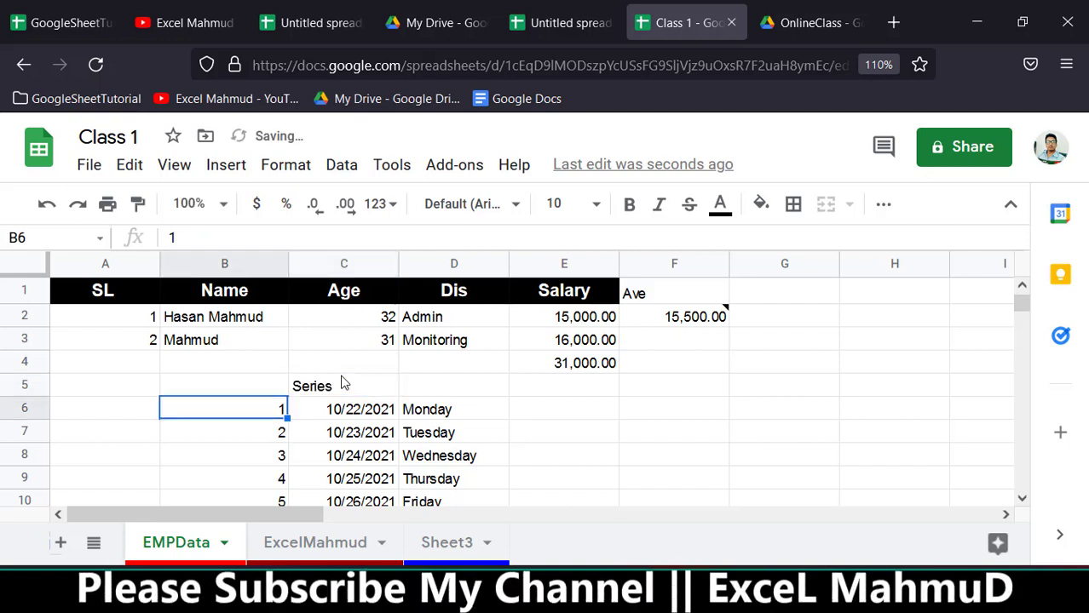
scroll(350, 383, down, 2)
scroll(528, 401, up, 2)
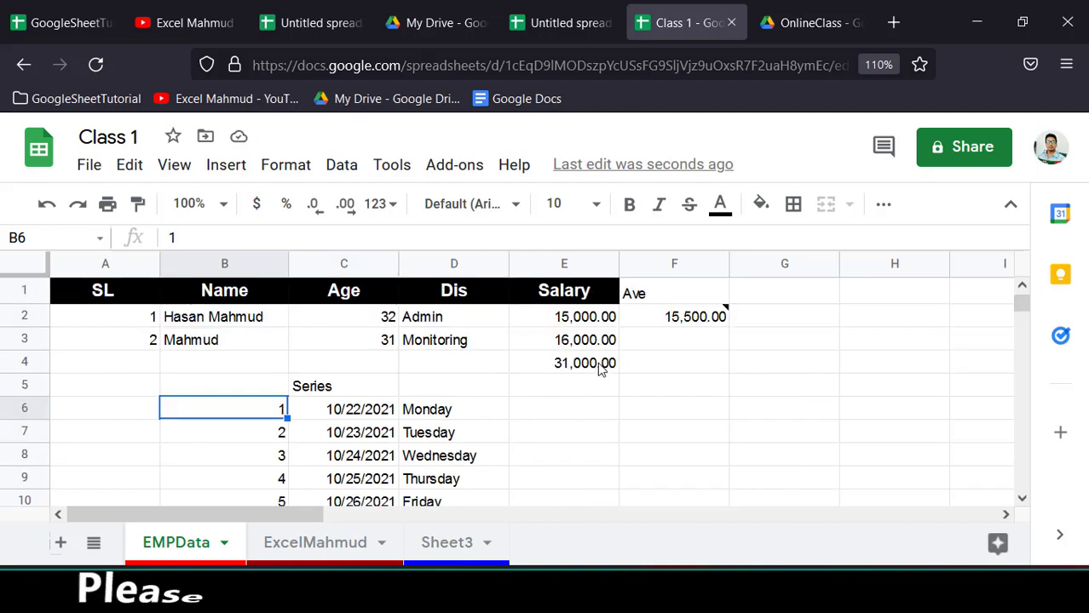
click(644, 320)
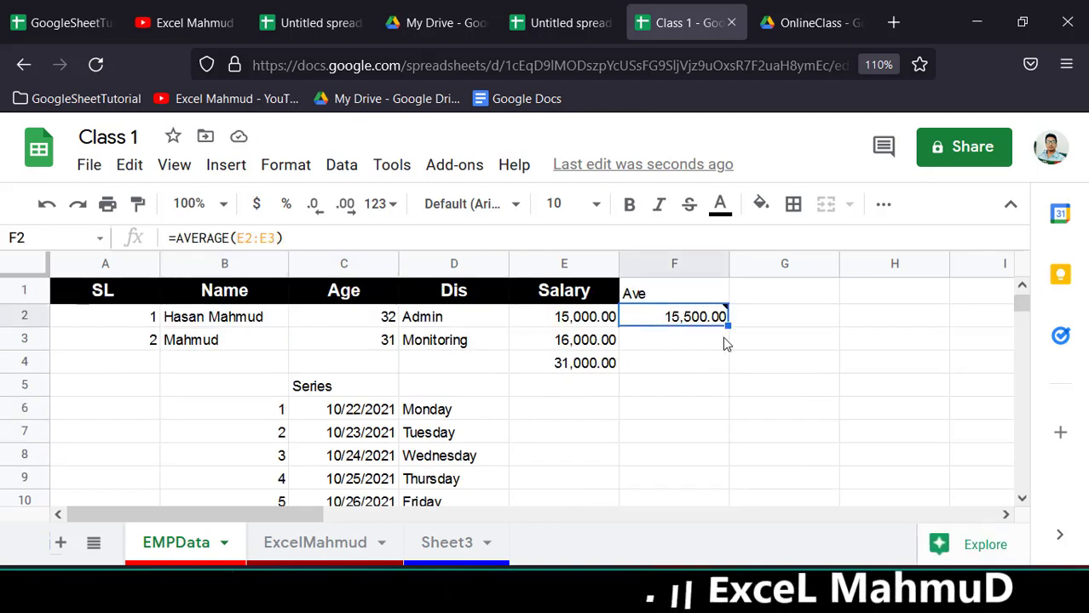
click(758, 316)
click(770, 296)
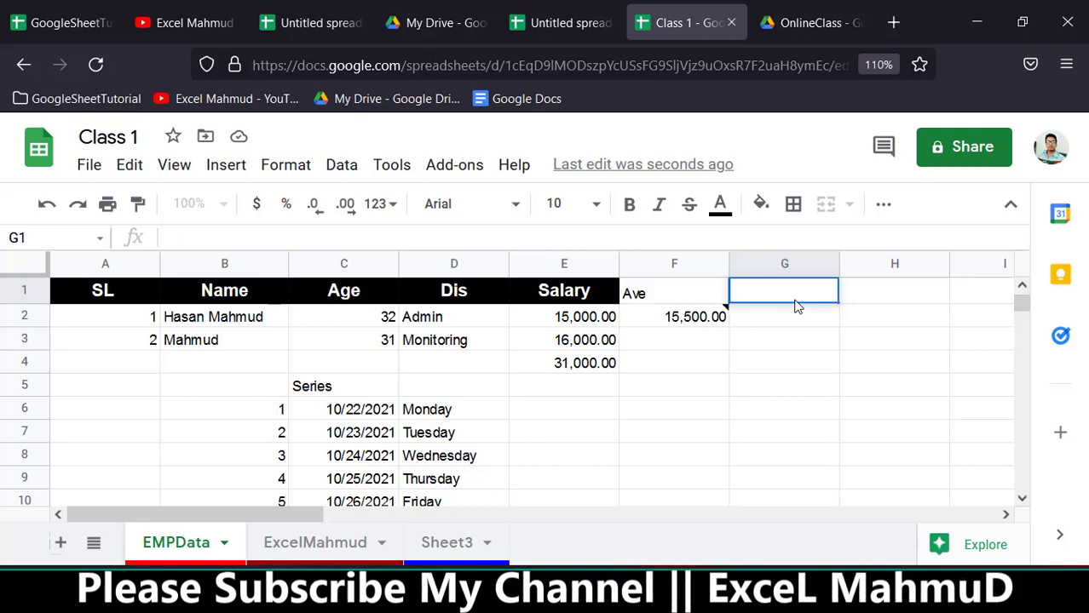
Step: Enter the heading 'Number of Month' in G1 and 10 in G2
text(Number of)
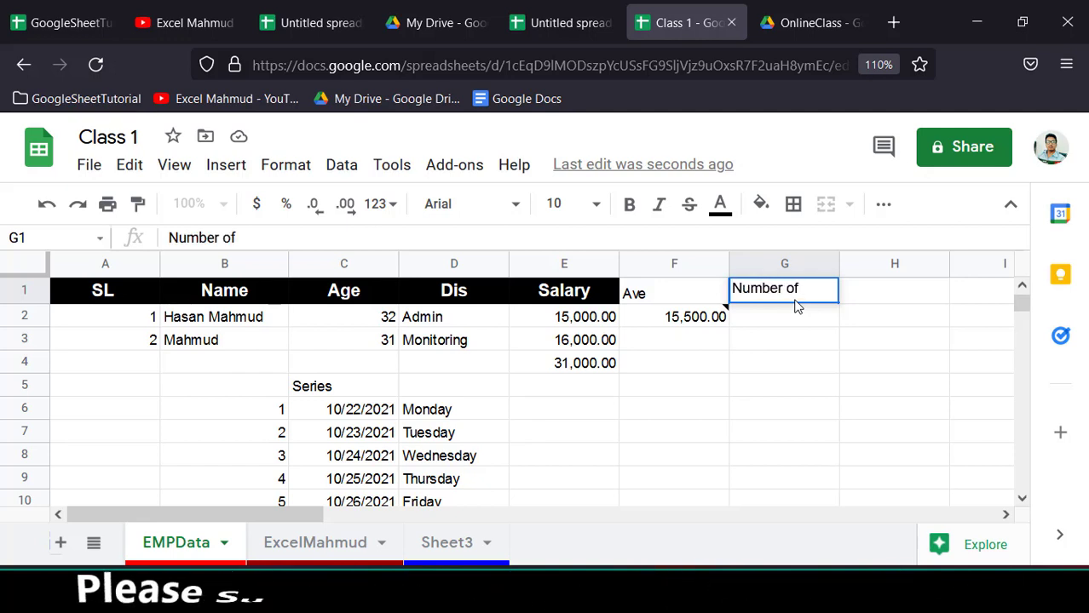
text( Month)
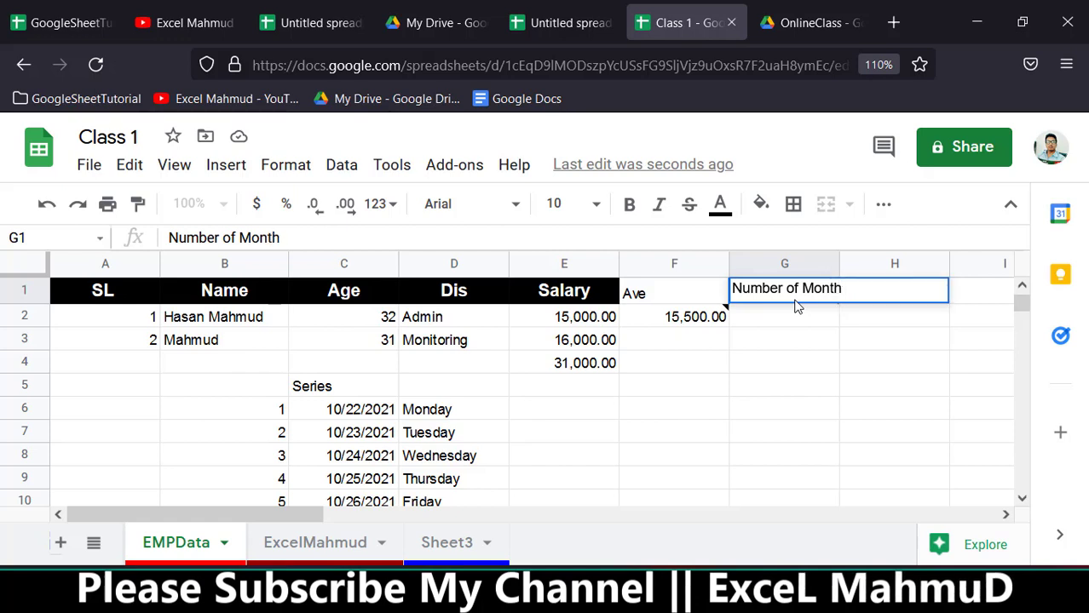
key(Return)
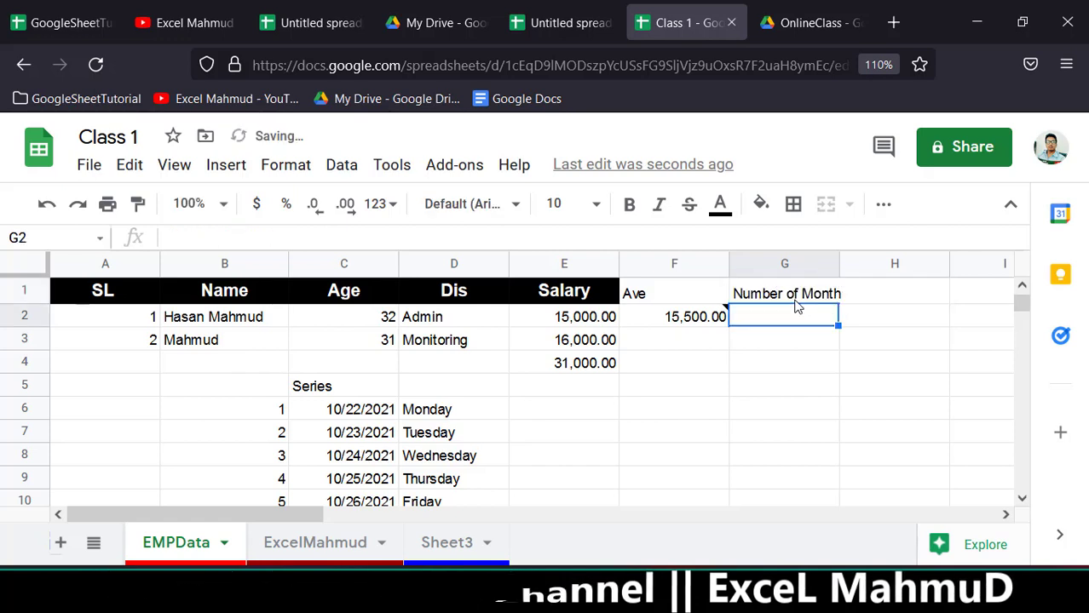
text(10)
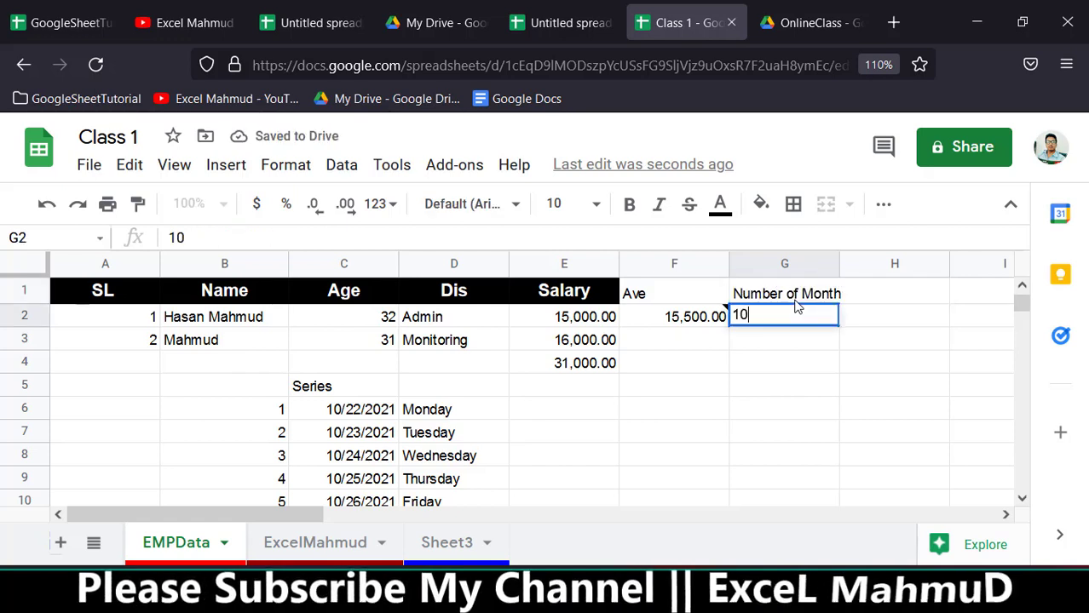
key(Return)
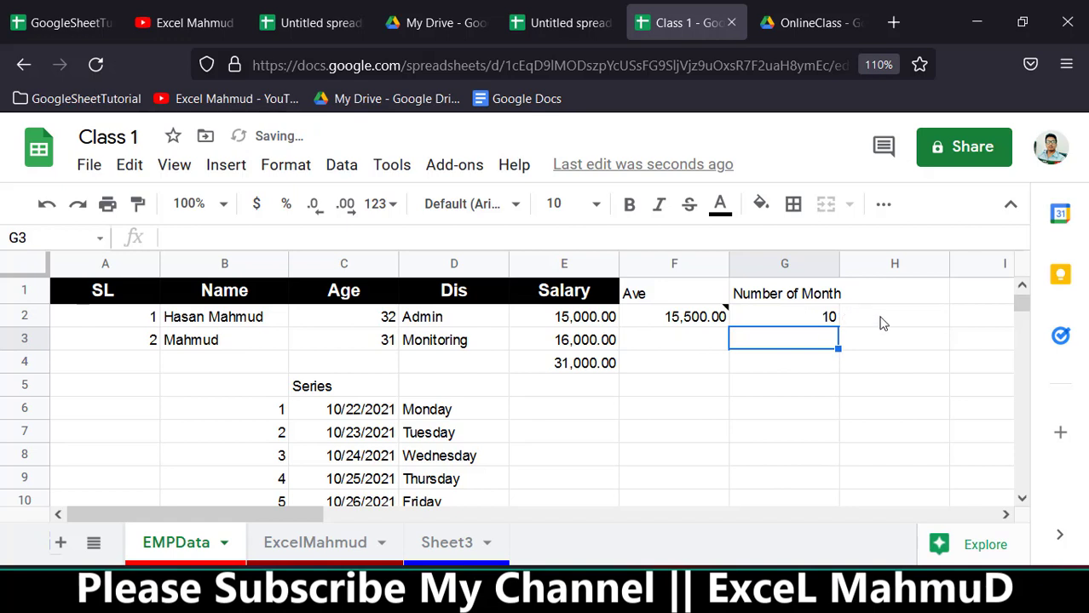
Step: Enter =E2*G2 in H2 to get the 150000 monthly salary total
click(882, 321)
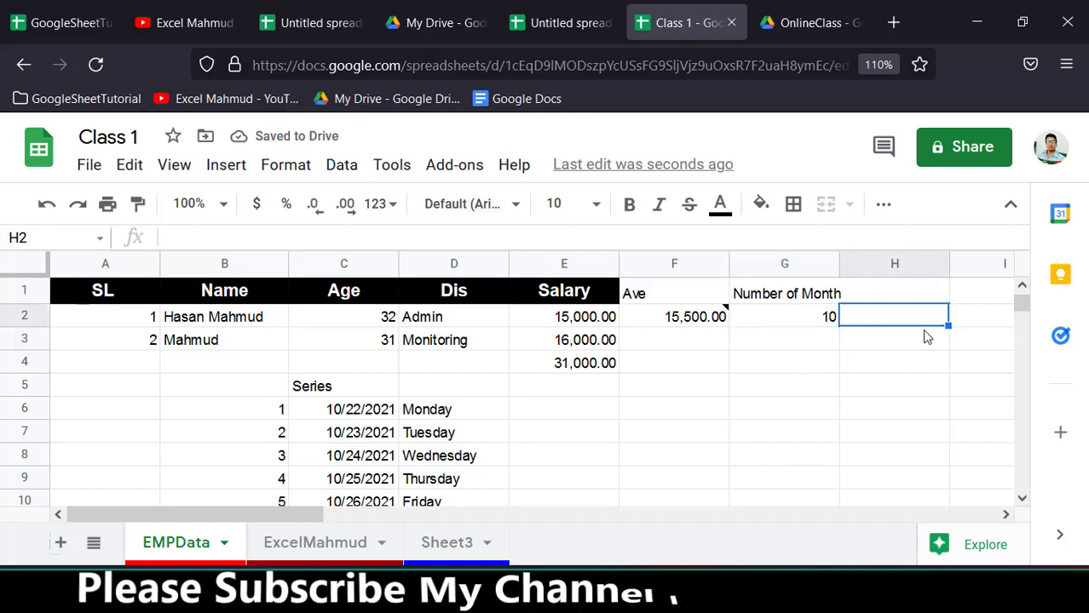
text(=)
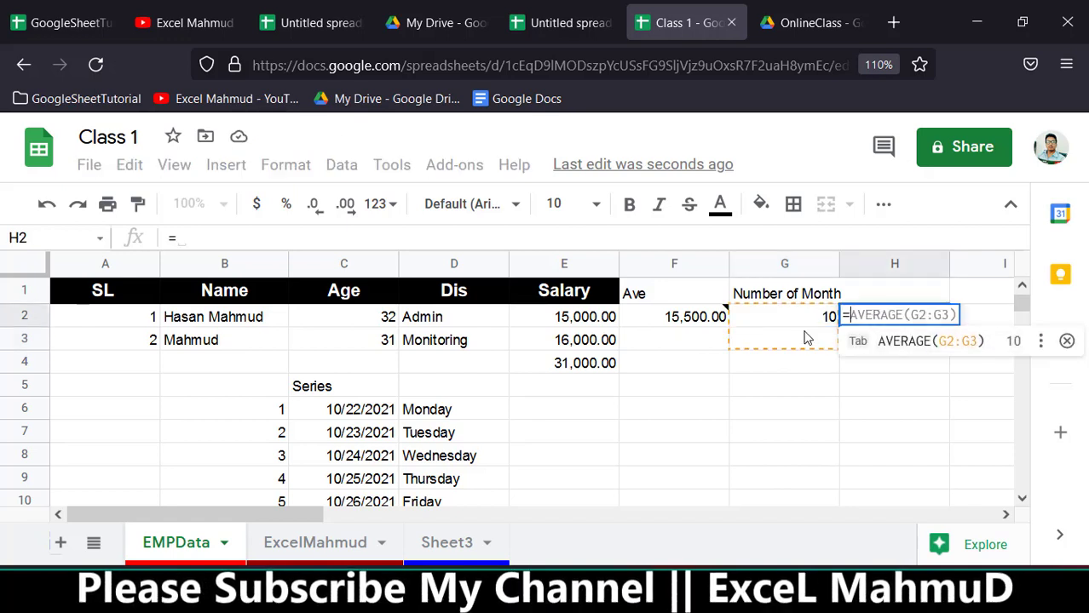
click(592, 317)
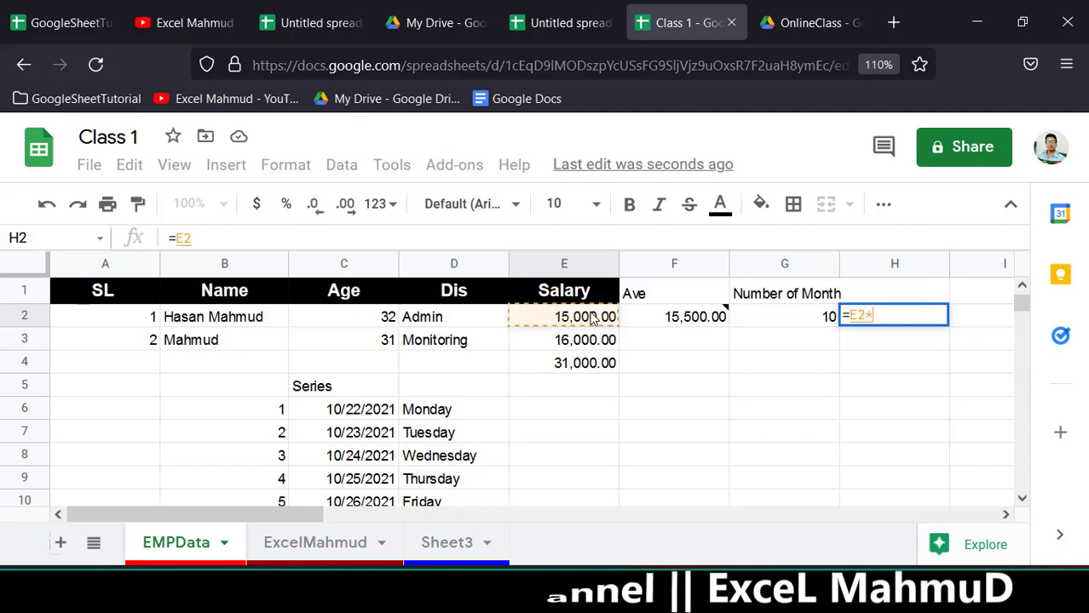
text(*)
click(816, 328)
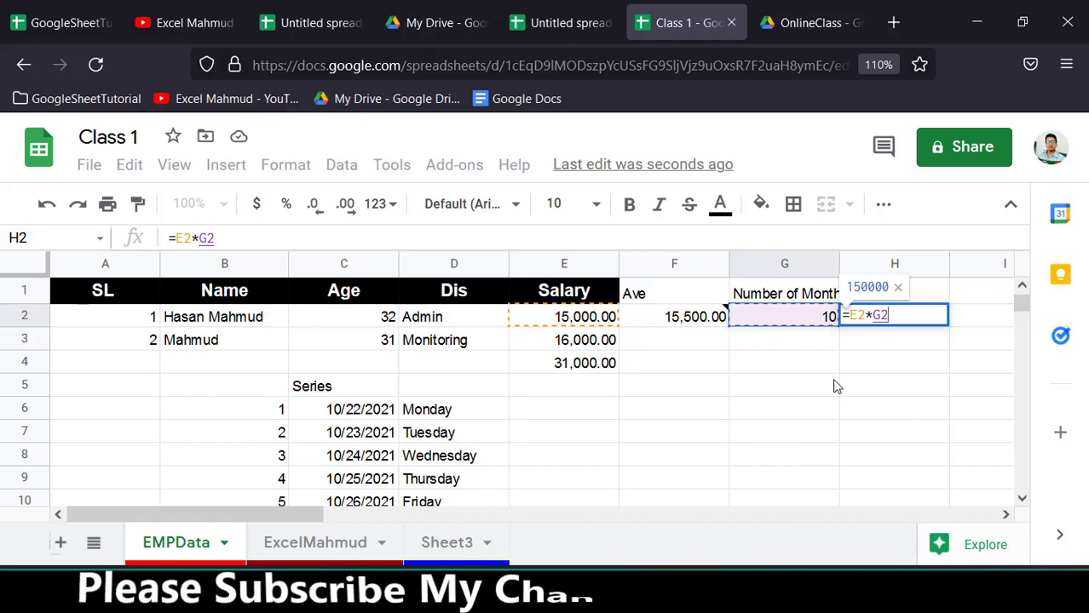
key(Return)
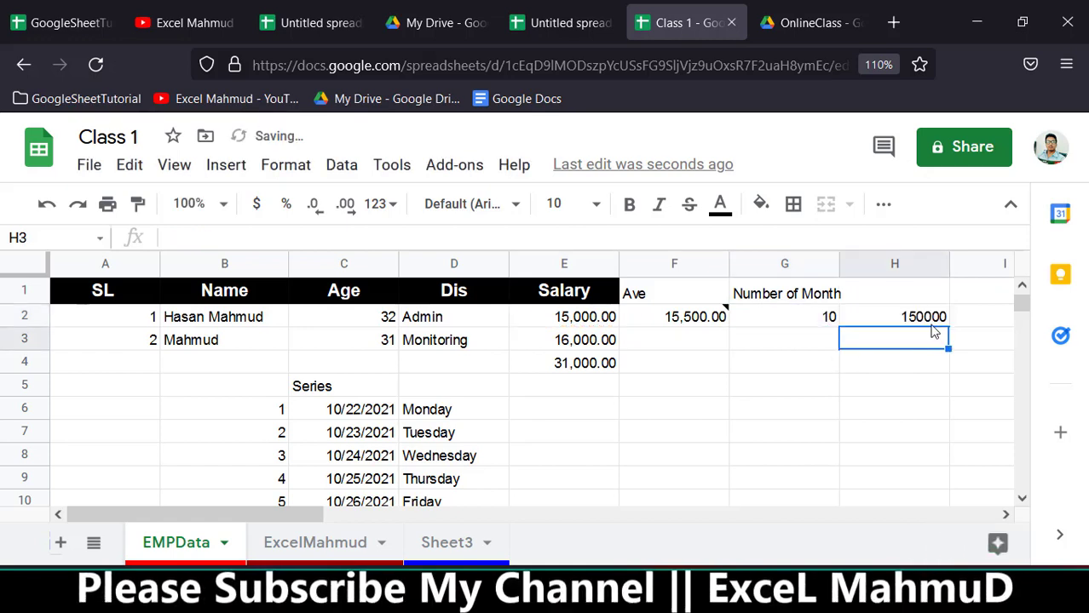
Step: Copy H2's formula into H3, which becomes =E3*G3 and shows 0
click(895, 324)
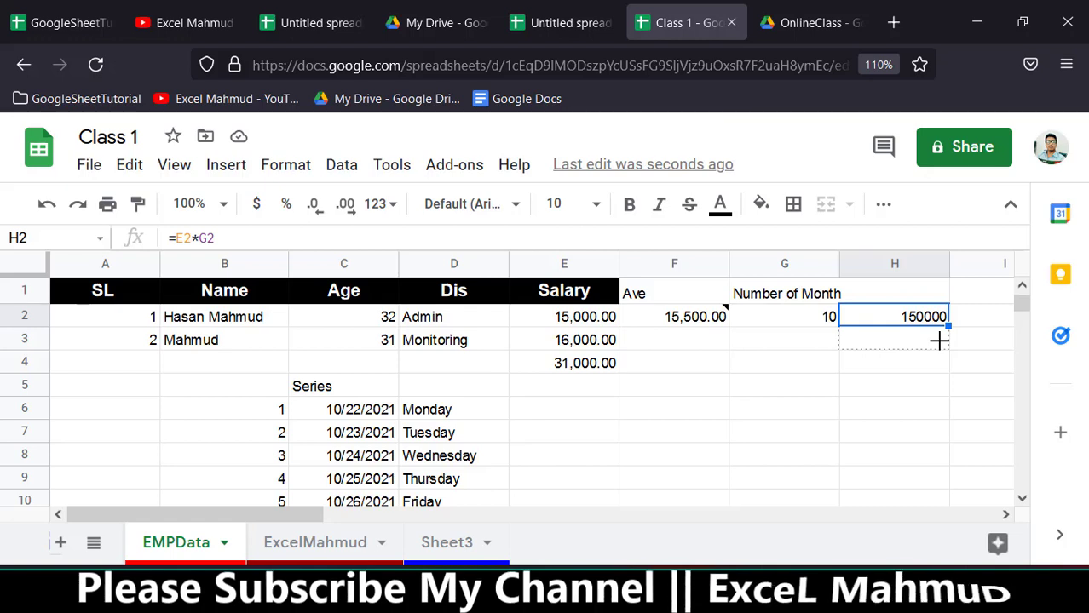
drag(938, 341, 938, 342)
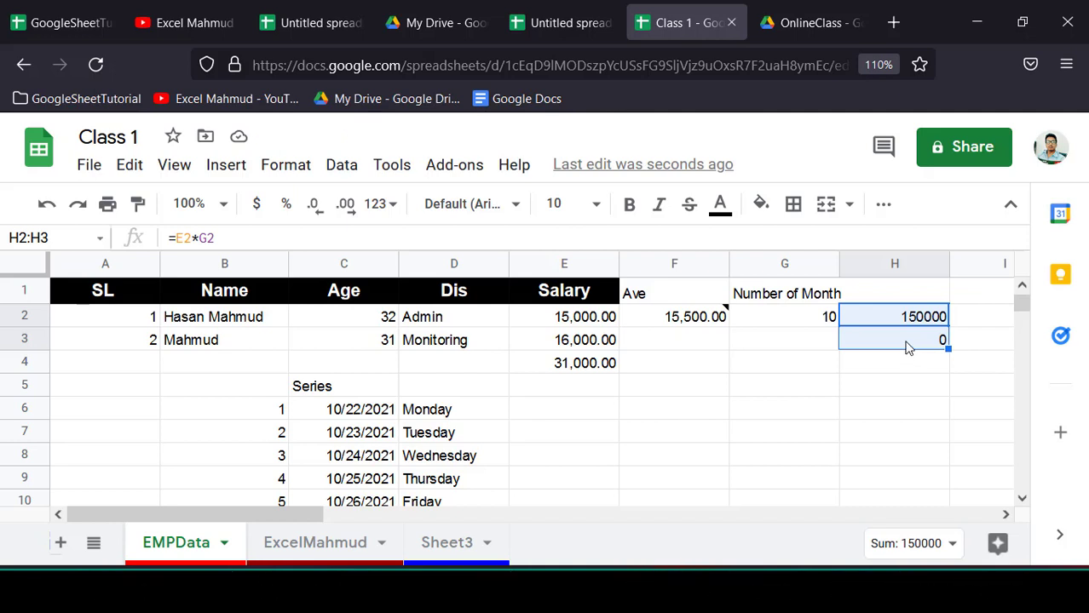
double_click(908, 347)
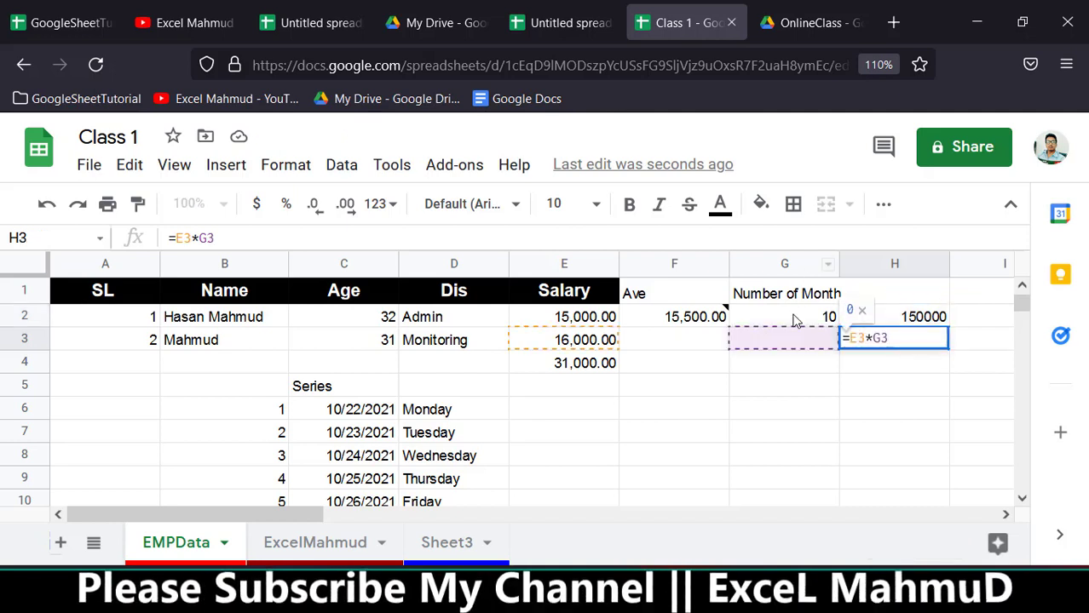
click(914, 322)
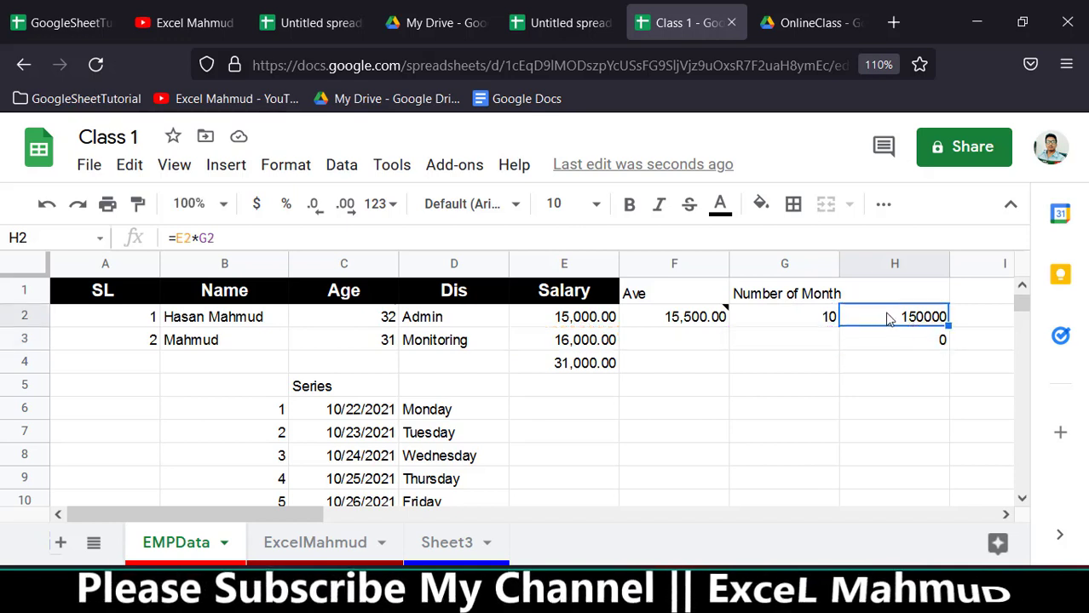
double_click(888, 317)
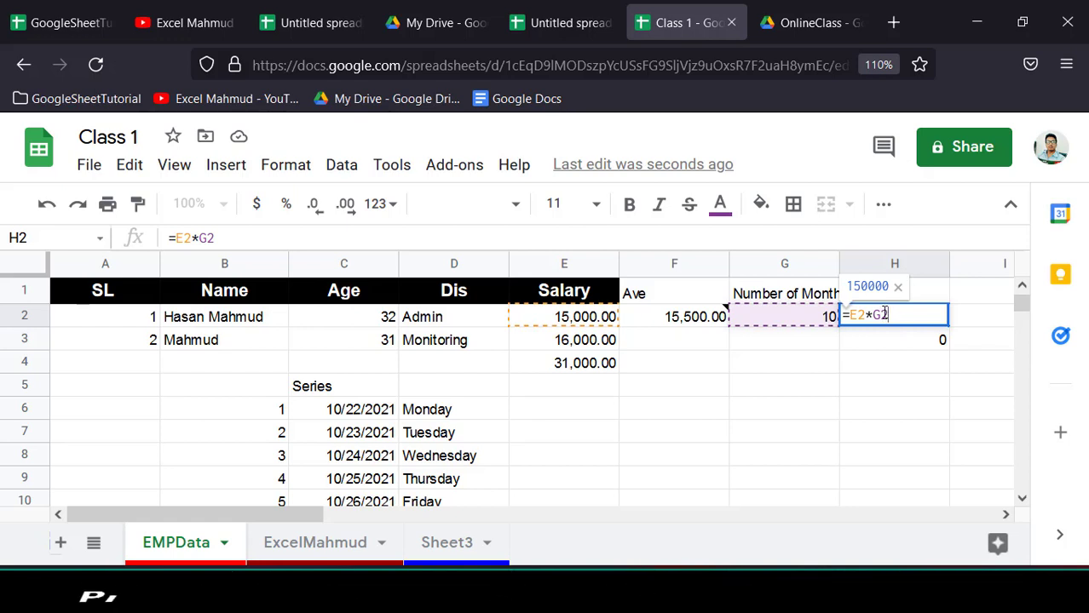
Step: Change H2 to =E2*$G$2 and copy it to H3, now showing 160000
drag(887, 316, 872, 315)
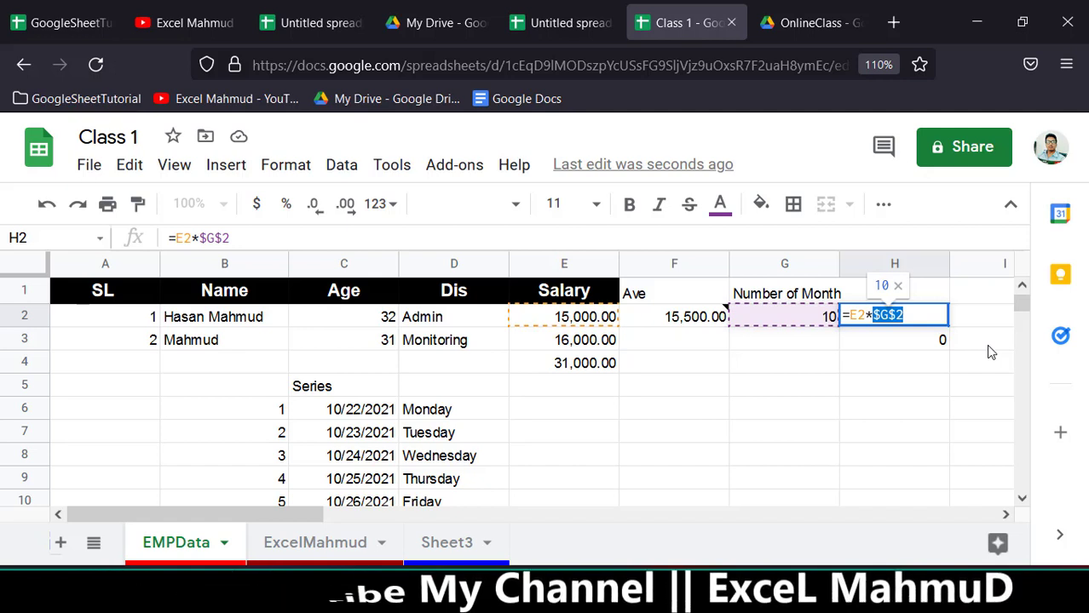
key(Return)
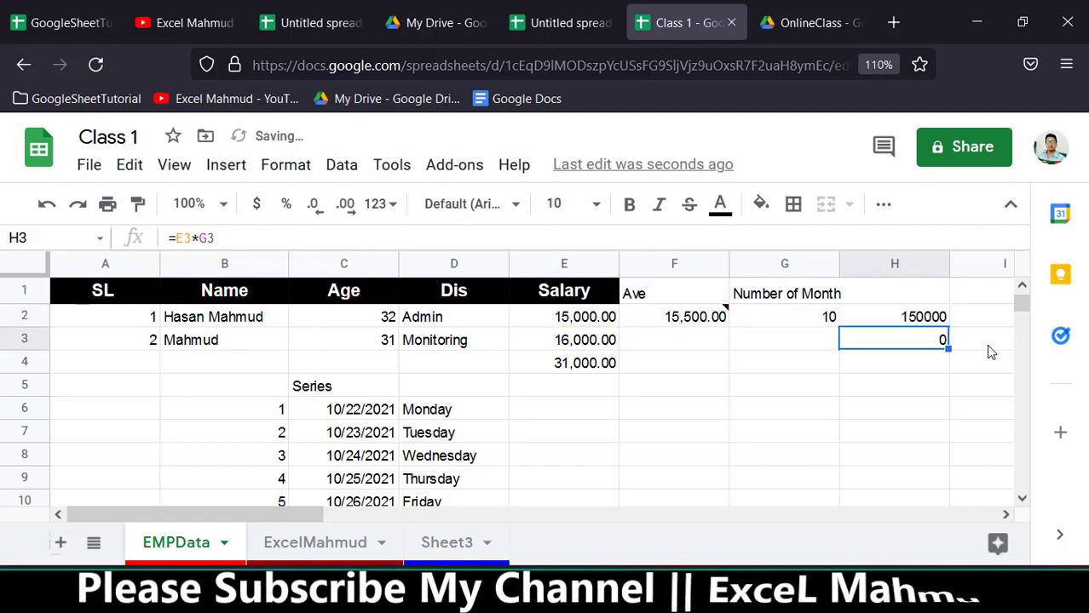
click(934, 326)
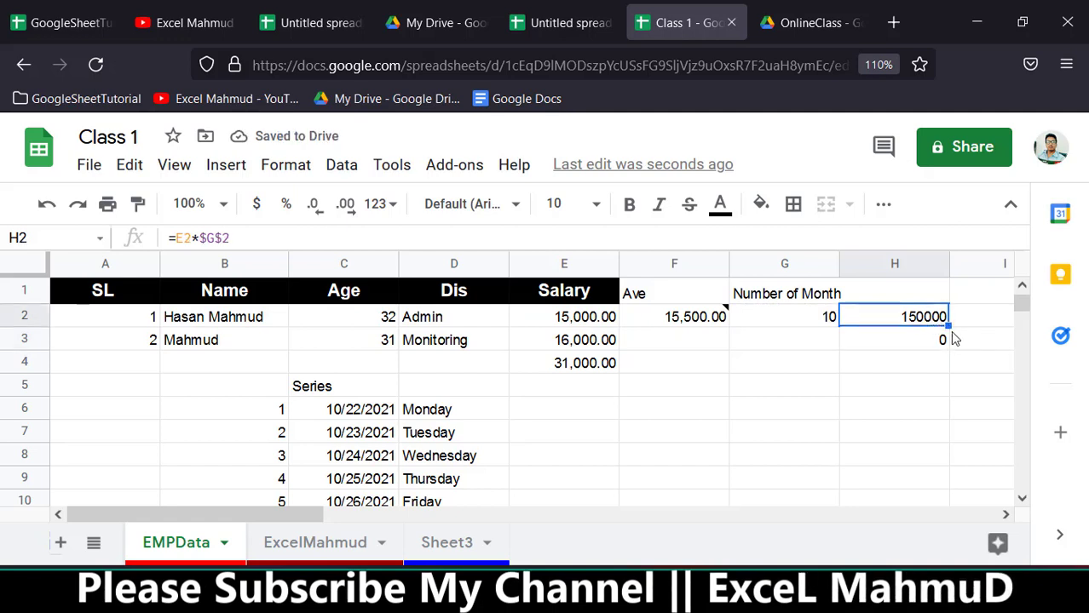
drag(948, 327, 948, 340)
click(908, 372)
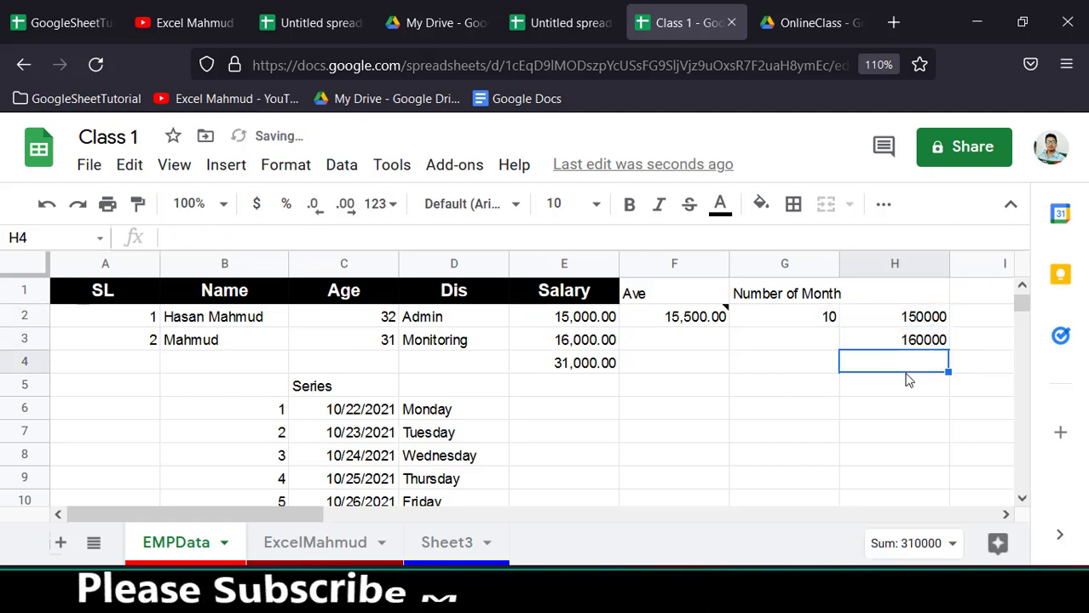
drag(903, 291, 920, 356)
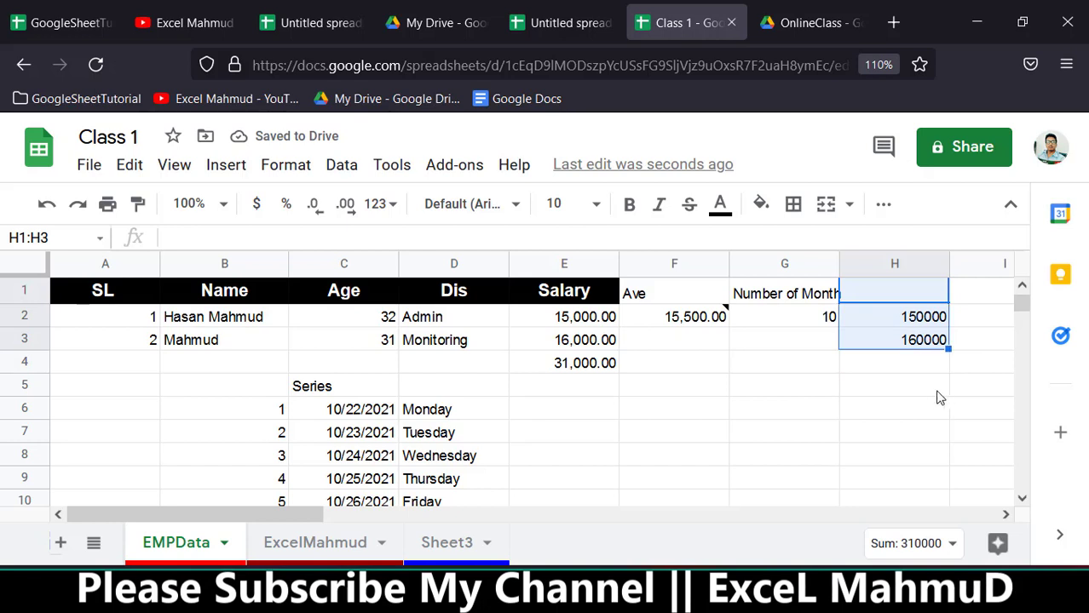
drag(940, 394, 903, 304)
click(780, 364)
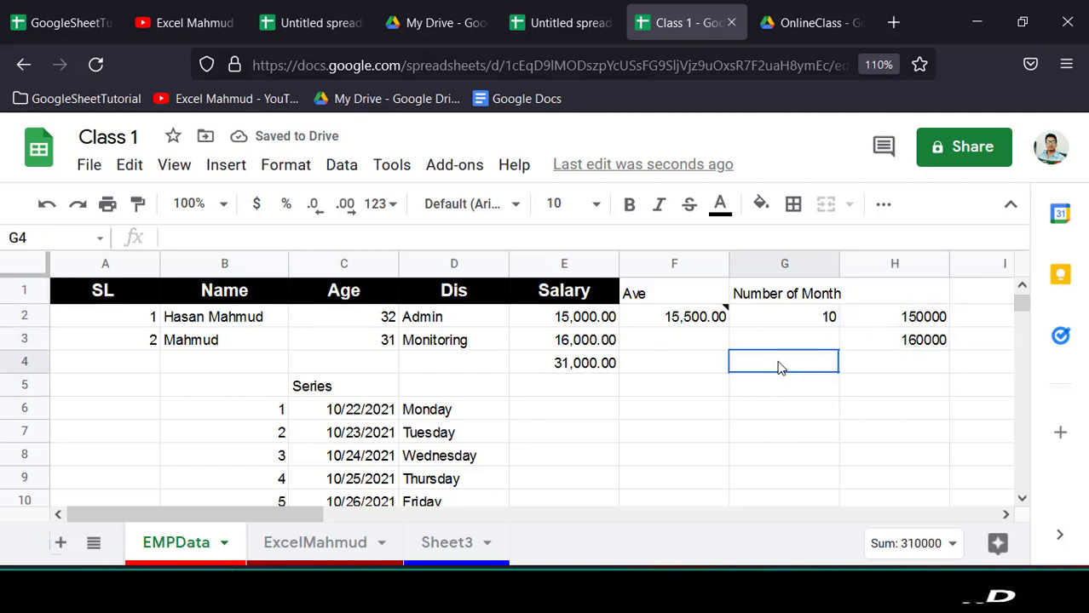
mouse_move(132, 317)
mouse_down()
mouse_move(787, 370)
mouse_move(891, 368)
mouse_up()
click(933, 414)
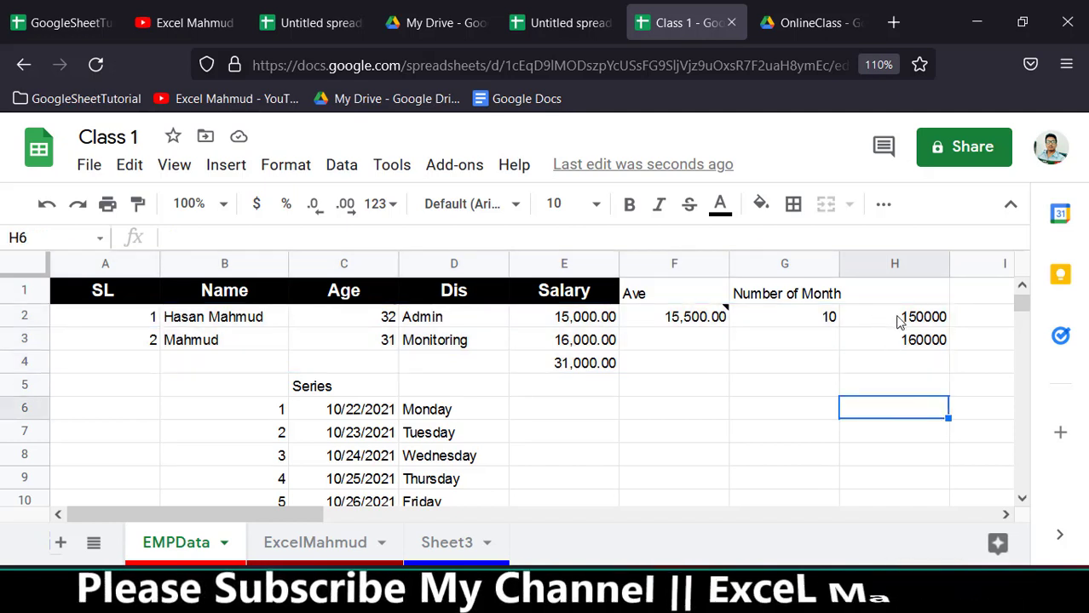
drag(899, 317, 892, 353)
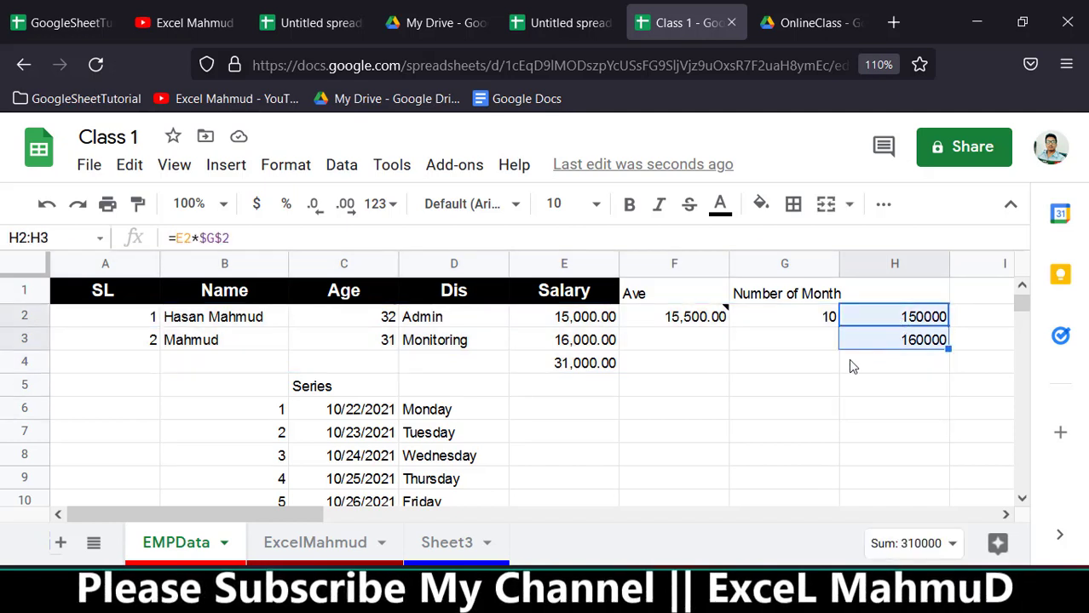
click(703, 402)
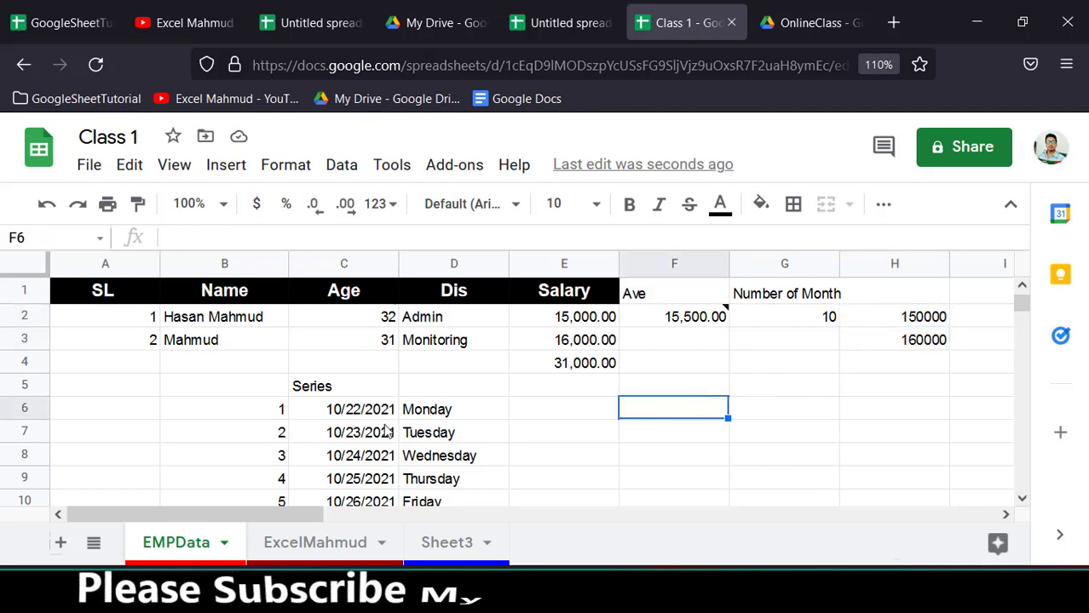
mouse_move(111, 316)
mouse_down()
mouse_move(952, 366)
mouse_move(941, 345)
mouse_up()
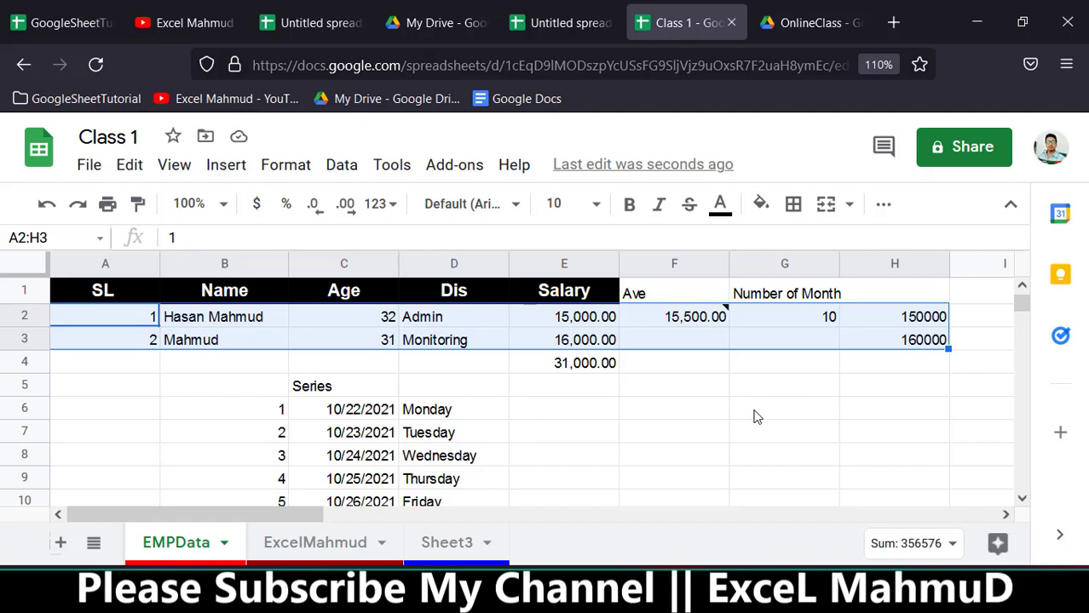
click(688, 418)
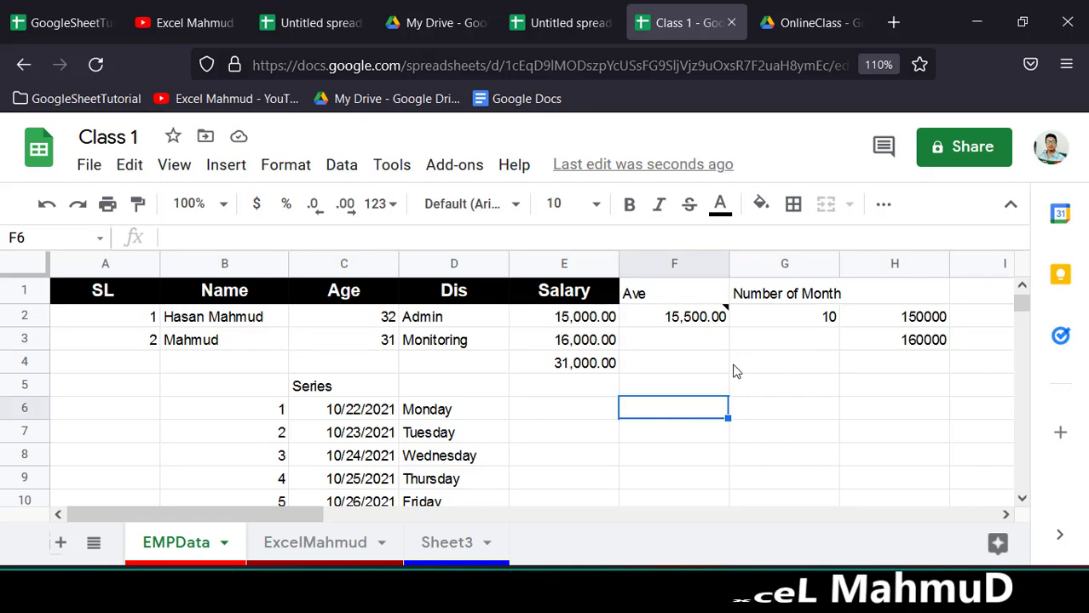
drag(903, 294, 703, 347)
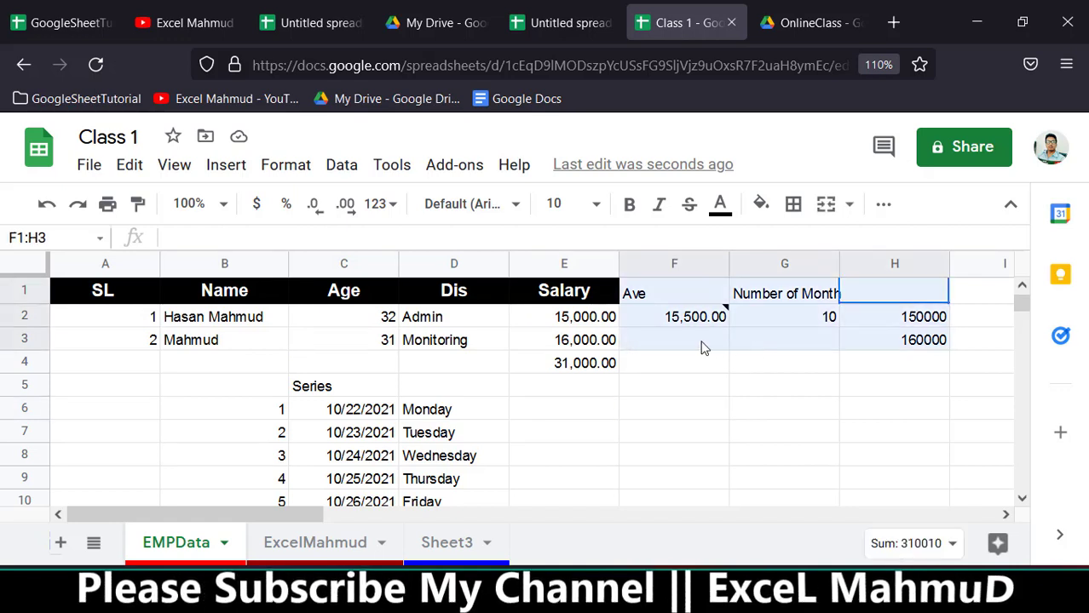
click(658, 358)
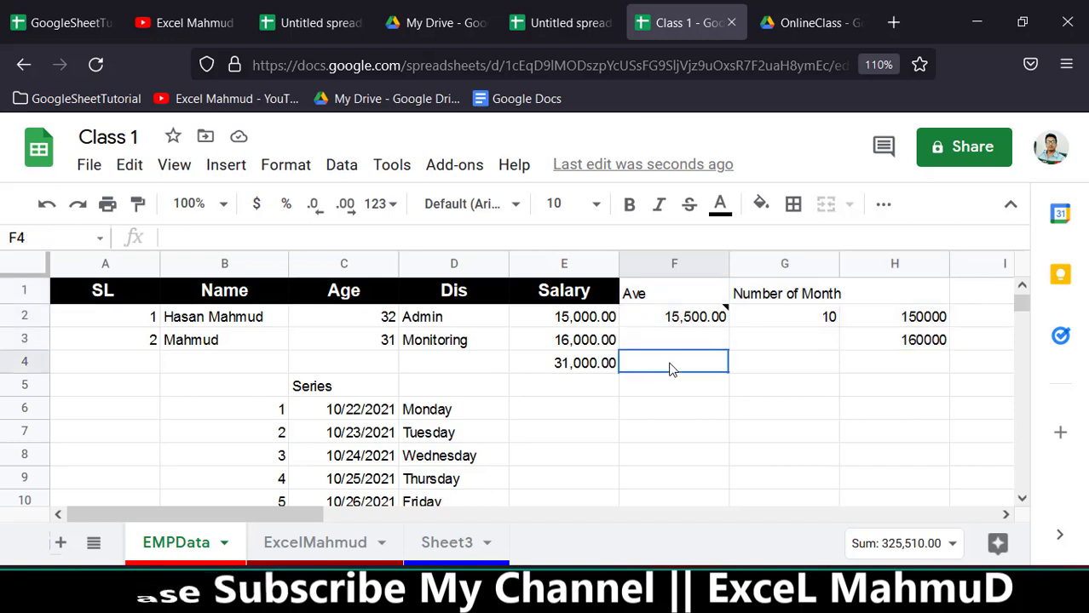
drag(923, 340, 704, 294)
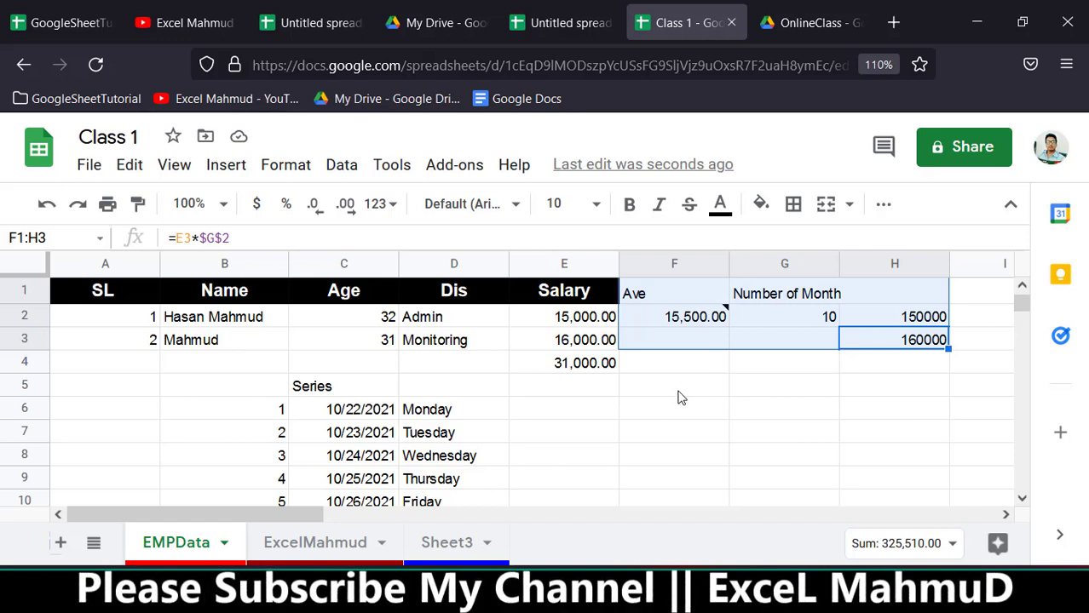
drag(679, 392, 705, 465)
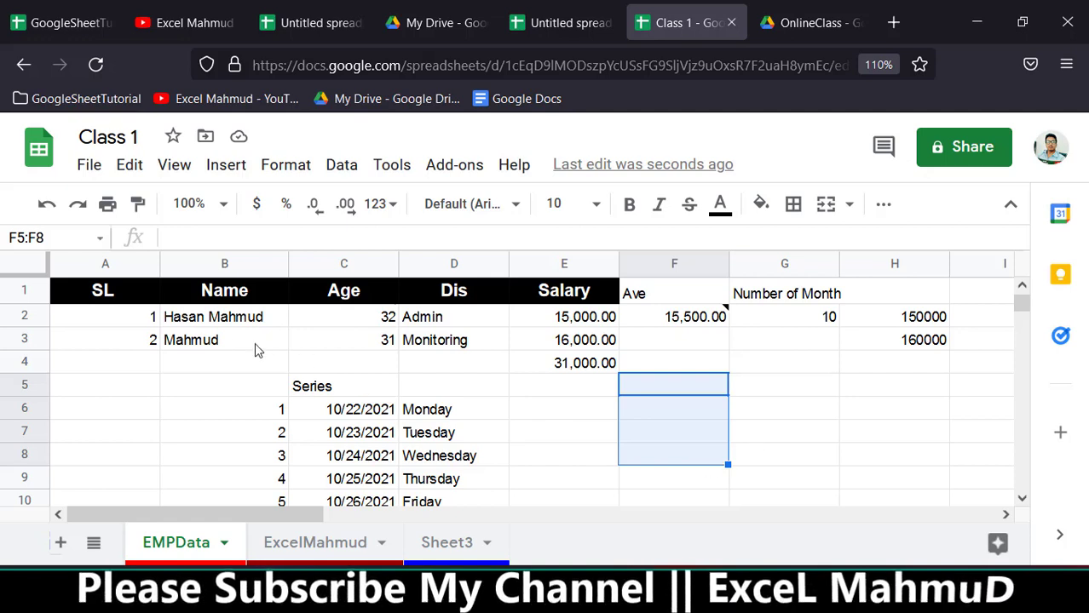
drag(122, 321, 909, 353)
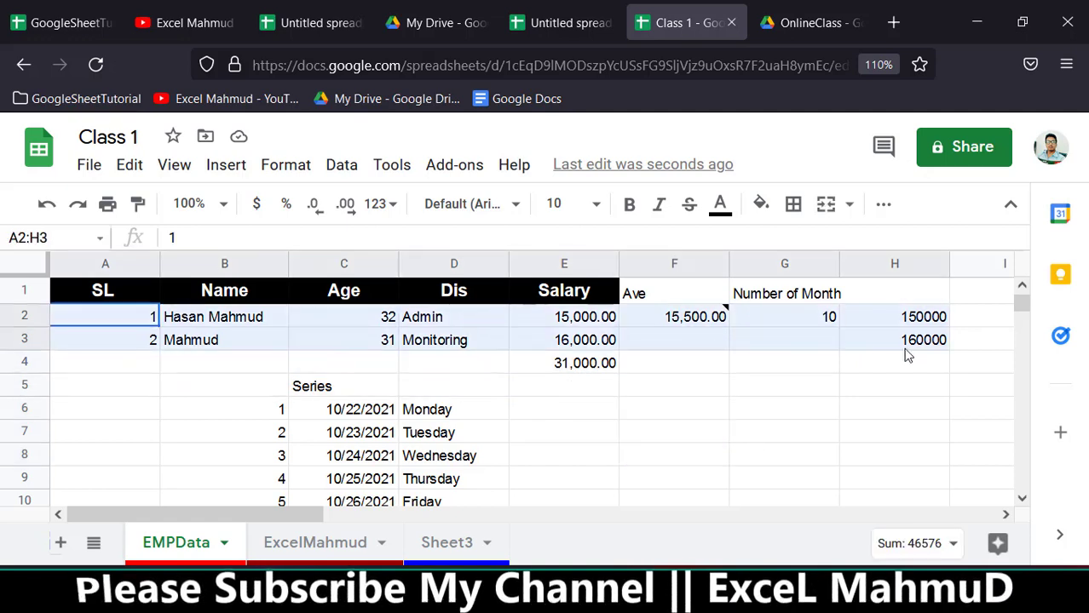